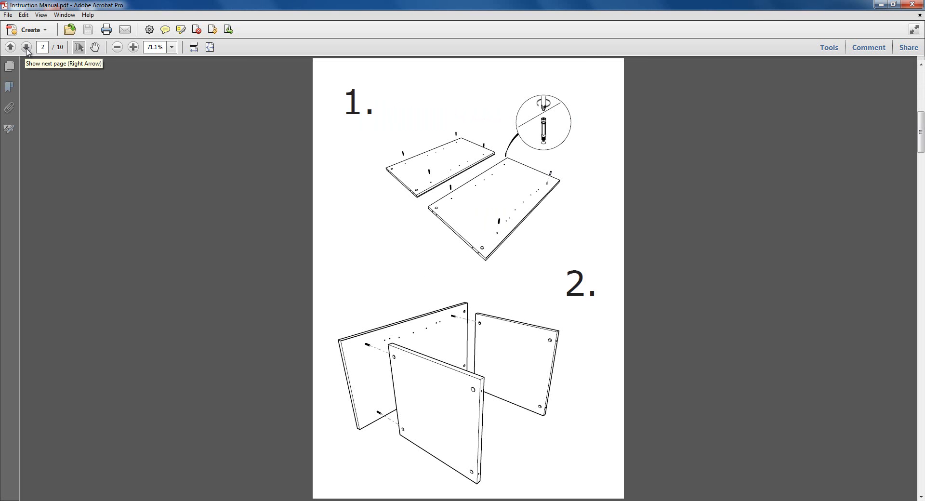
Page through assembly steps 1 to 6 of the instruction manual, and return to the cover page.
left_click(26, 47)
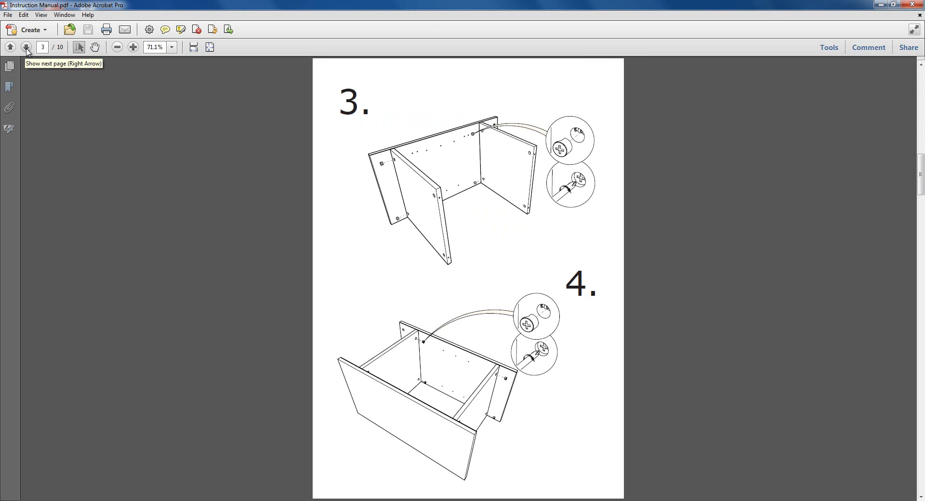
left_click(27, 47)
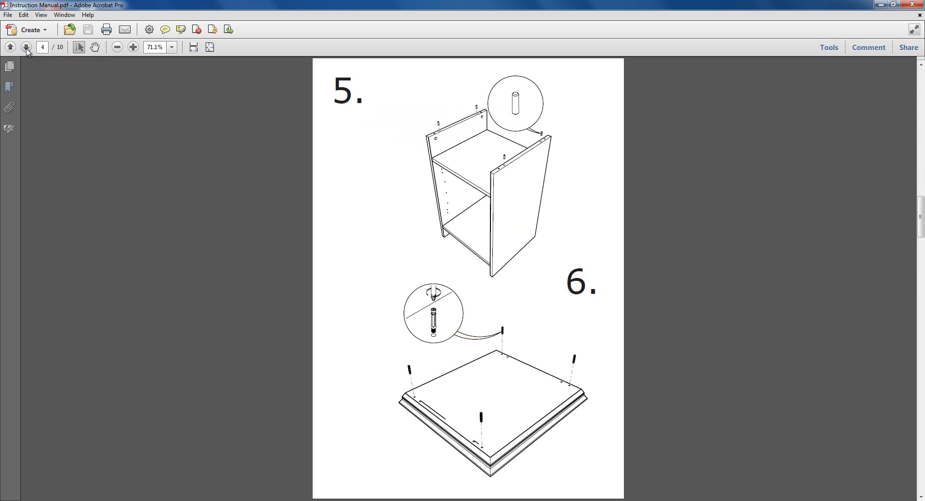
left_click(26, 47)
left_click(10, 47)
left_click(9, 48)
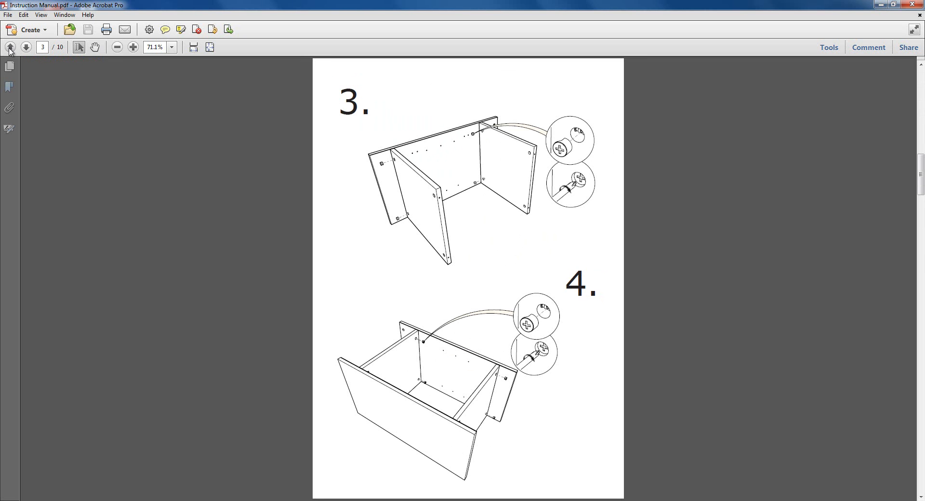
left_click(10, 48)
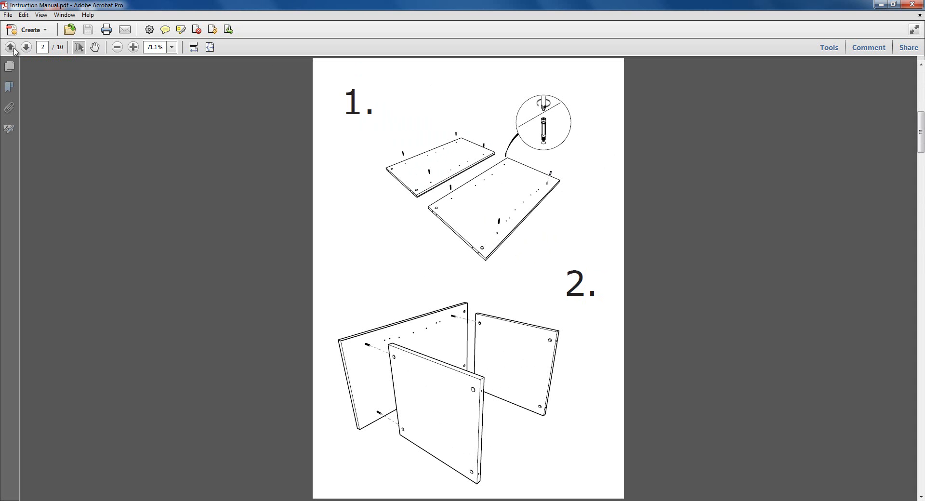
left_click(9, 47)
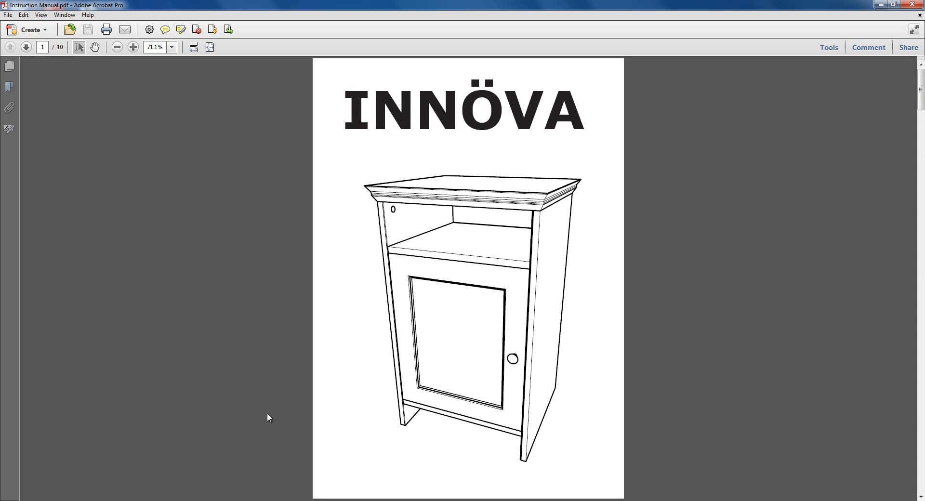
Switch to SolidWorks Composer and open Cabinet.SLDASM from the SolidWorks folder, merging the file into one actor per part.
left_click(240, 500)
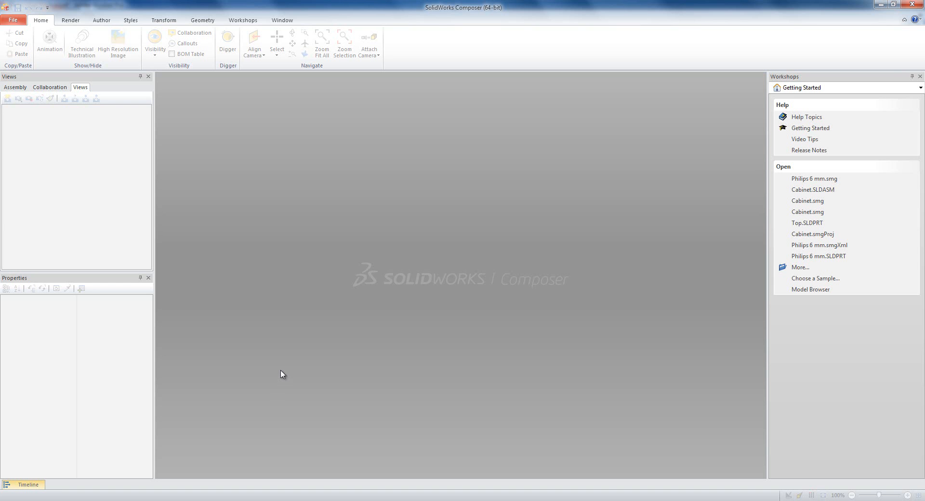
left_click(13, 20)
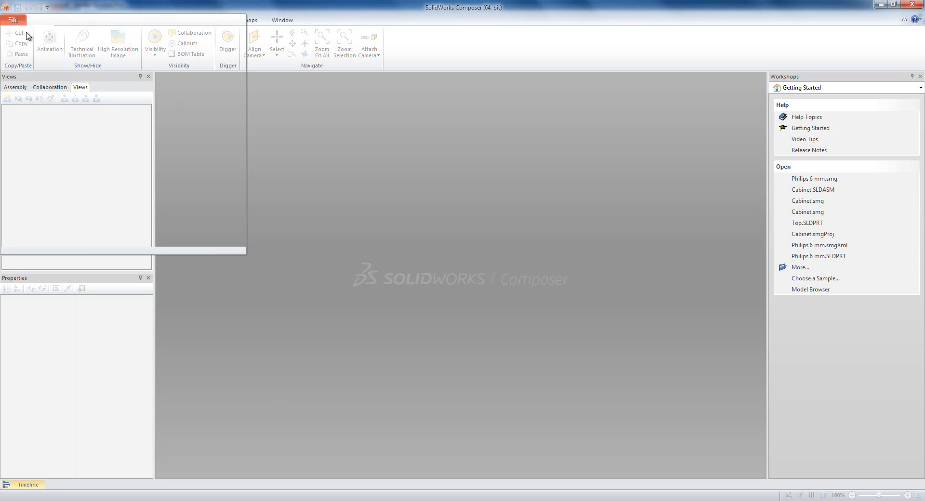
left_click(30, 58)
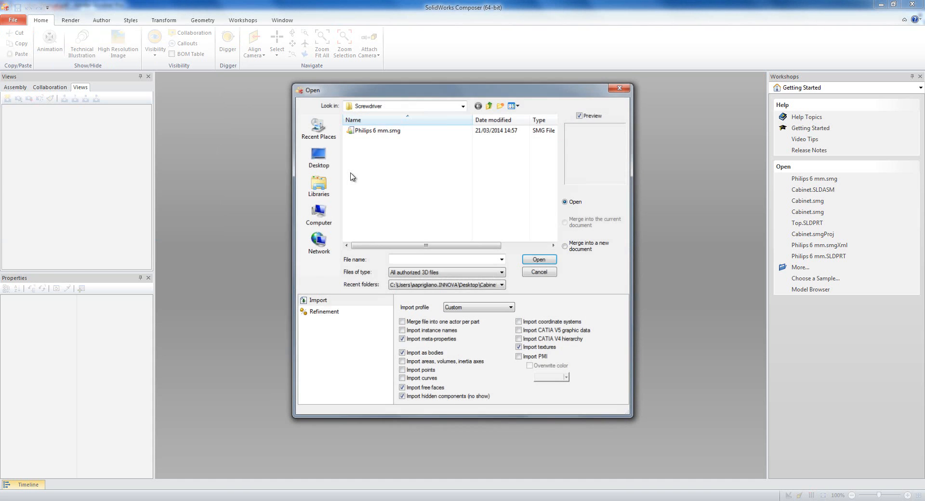
left_click(489, 105)
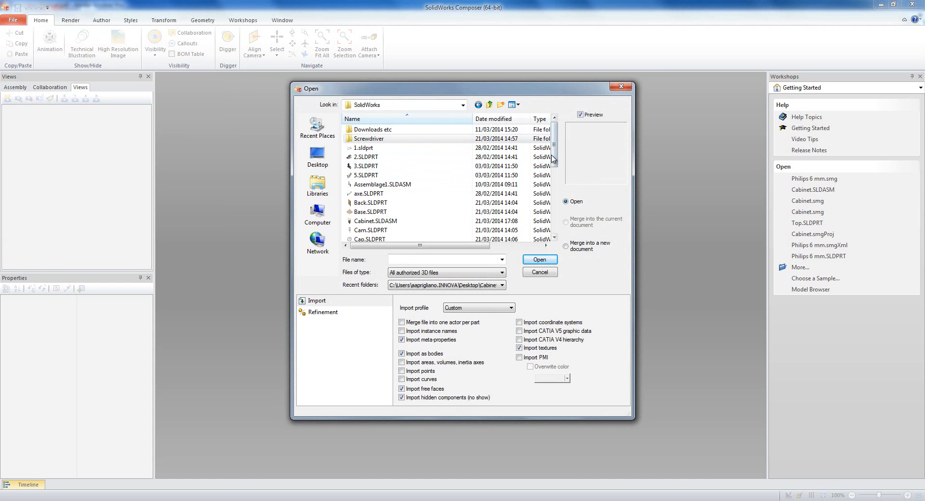
scroll(554, 159, "down", 1)
left_click(375, 211)
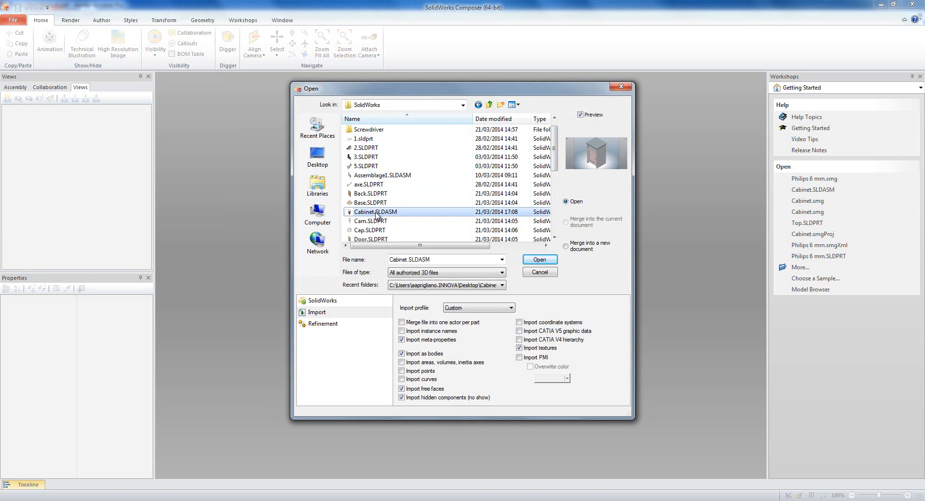
left_click(401, 322)
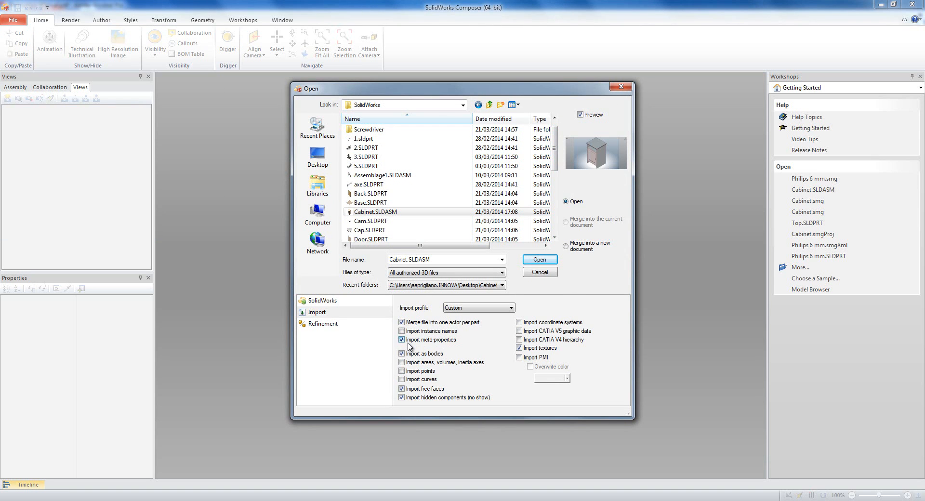
left_click(534, 260)
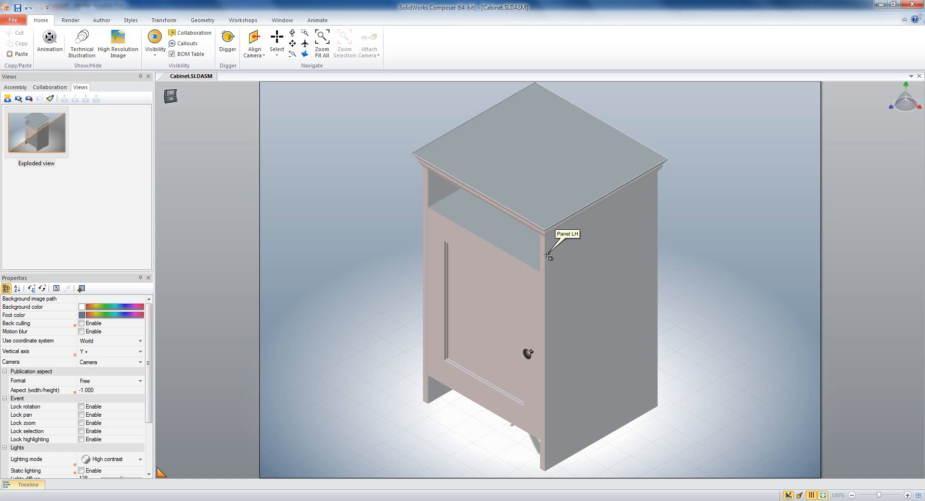
Delete all existing views of the cabinet, including the Exploded view.
right_click(48, 141)
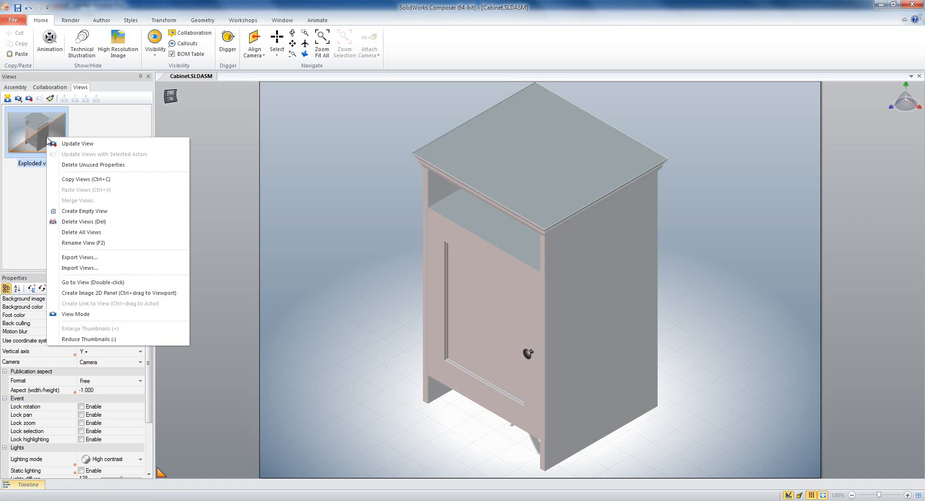
left_click(87, 237)
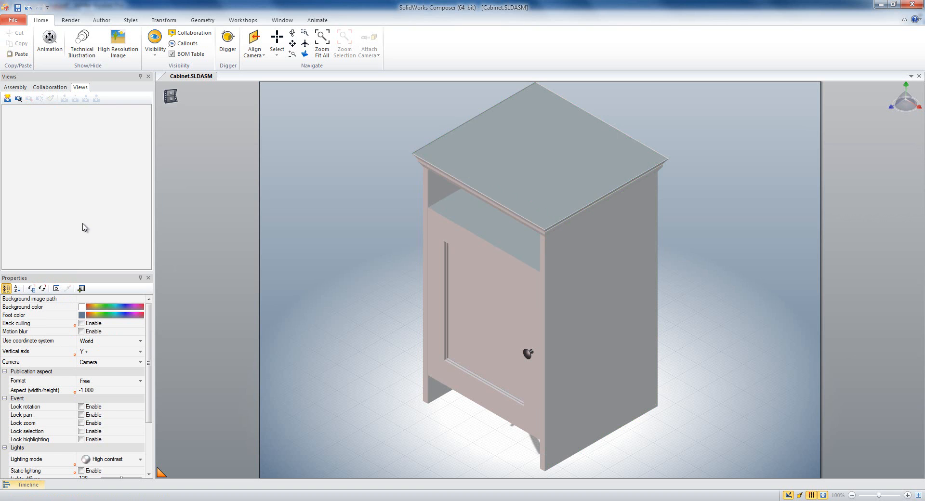
Set the render mode to Smooth with Outline and create a new view of the complete cabinet.
left_click(71, 20)
left_click(14, 52)
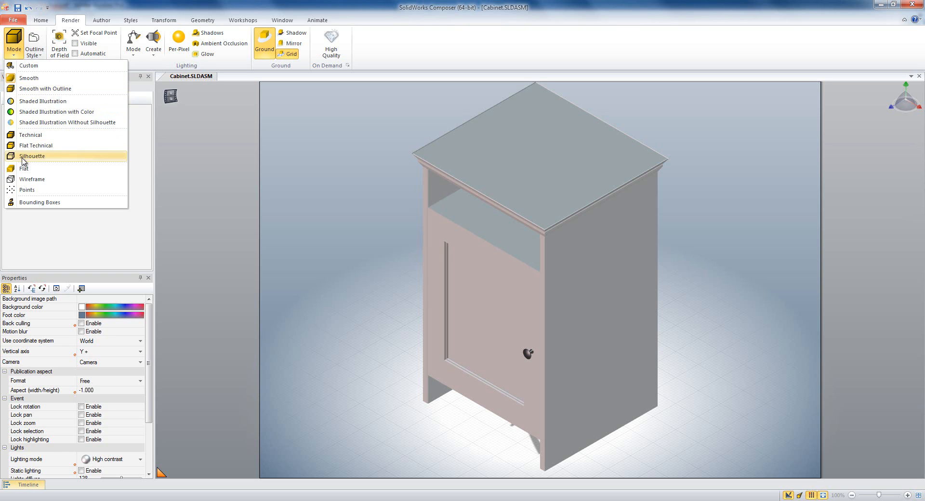
left_click(30, 89)
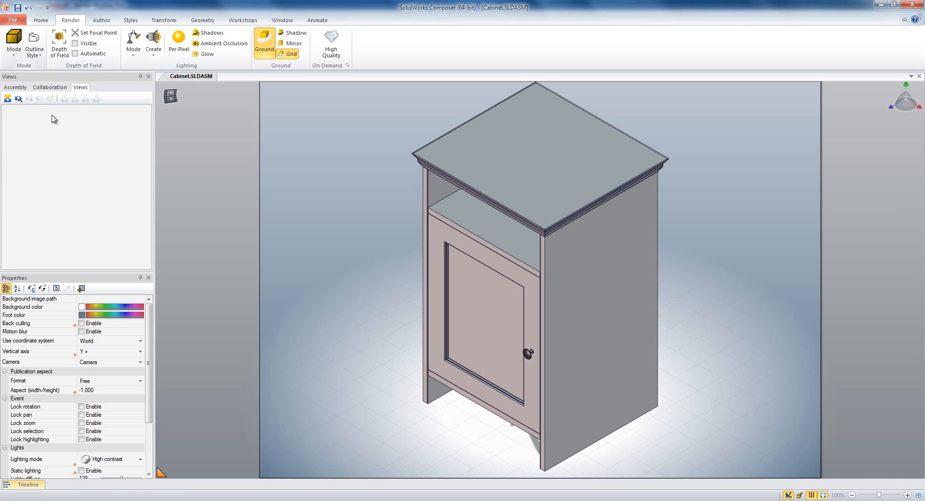
left_click(8, 99)
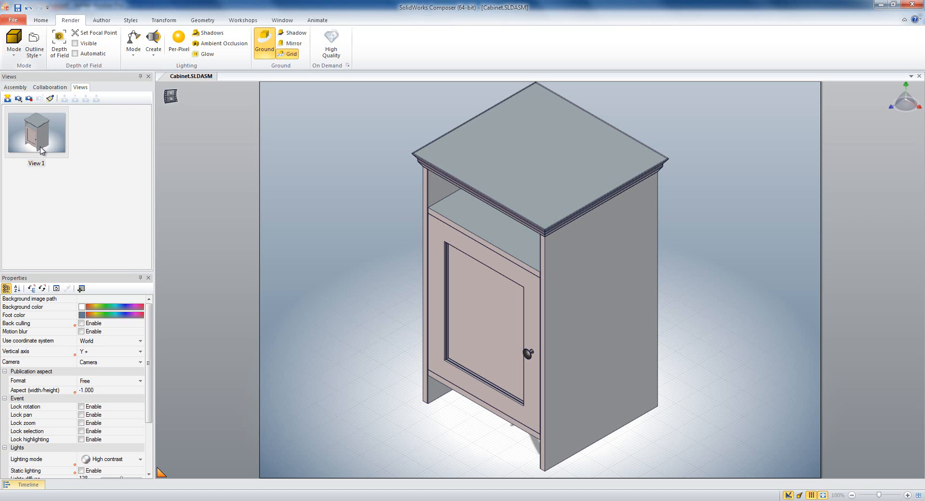
Create a selection set named Lock Screws Top from the first four locking screws in the assembly and select it to check its members.
left_click(23, 88)
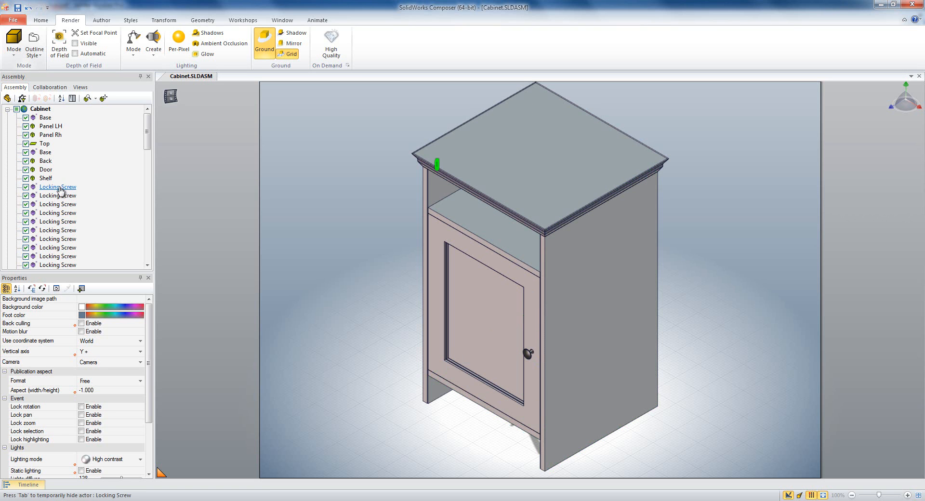
key("ctrl+a")
left_click(174, 182)
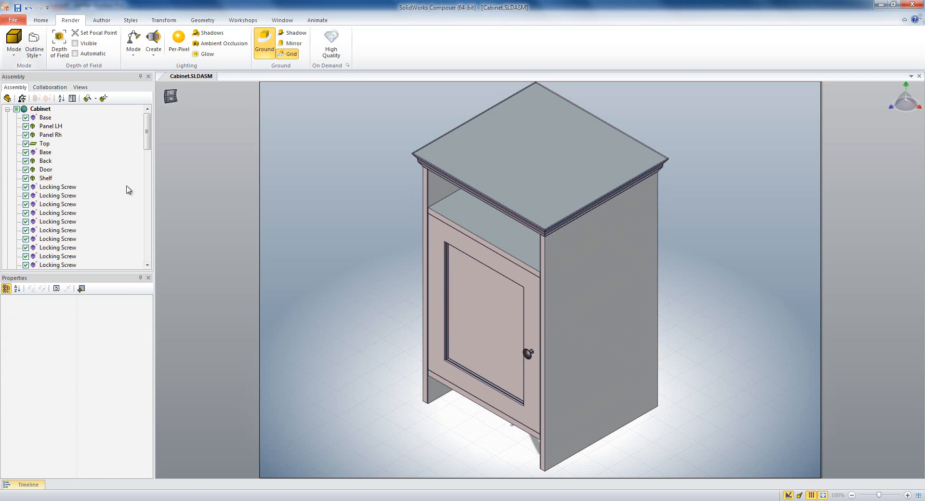
left_click(72, 189)
left_click(72, 213, "shift")
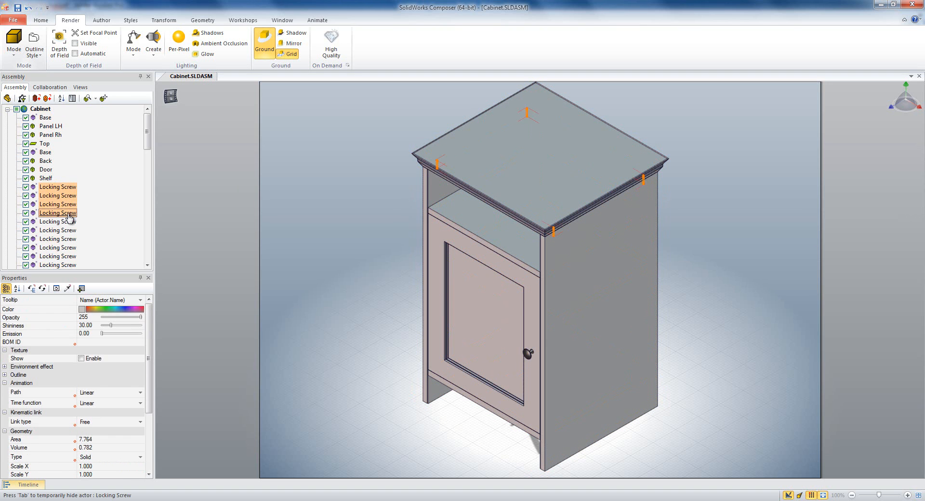
left_click(37, 99)
type("L")
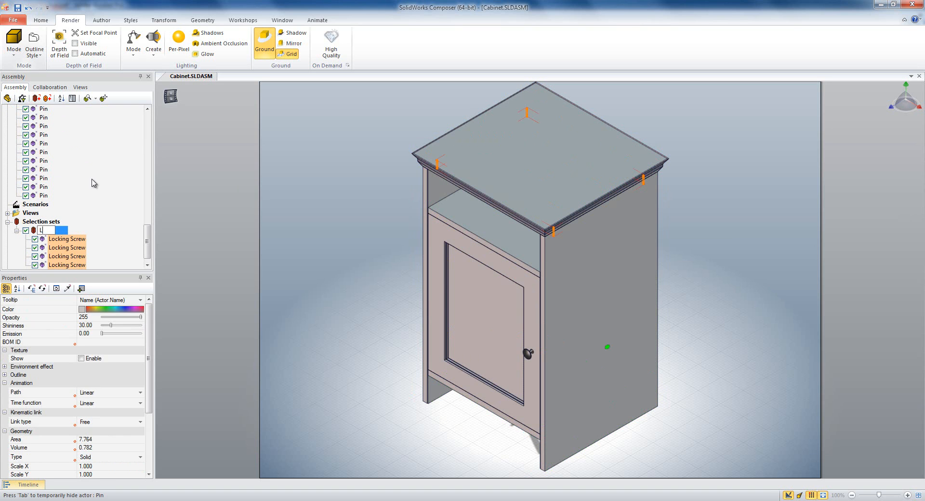
type("ock Screws Top")
left_click(186, 192)
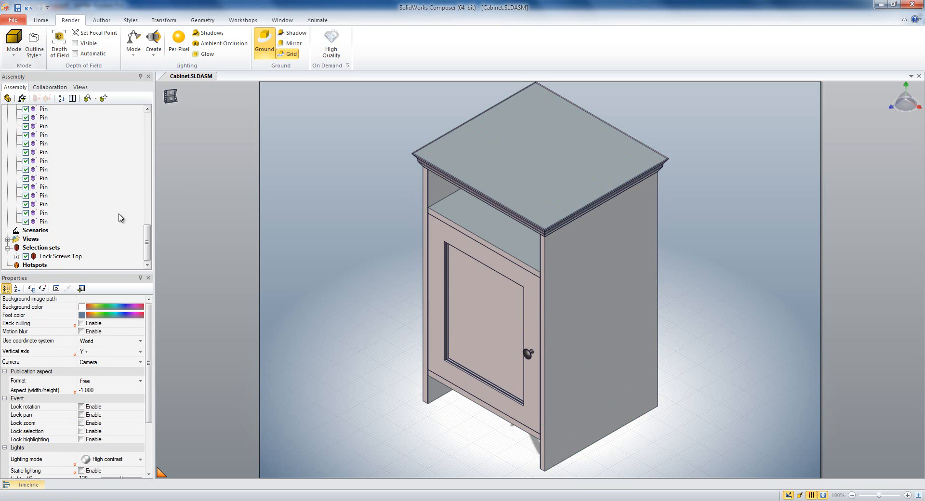
left_click(77, 257)
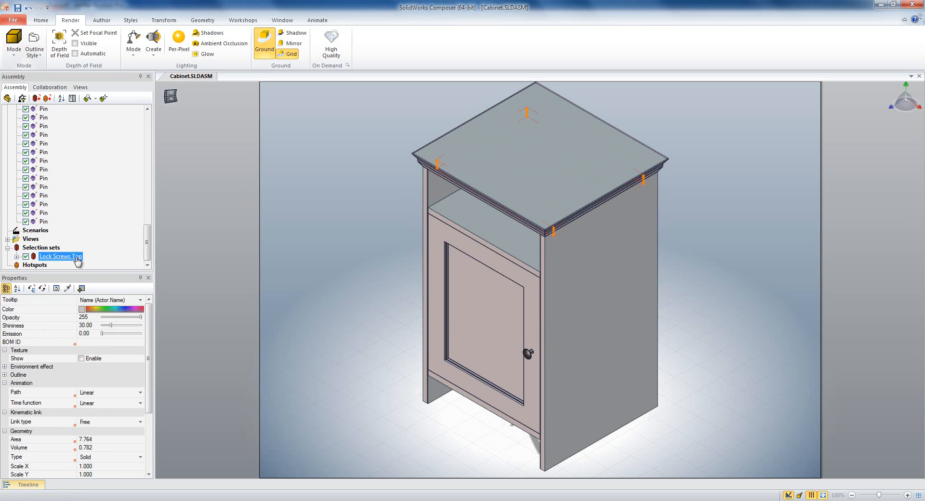
Create the remaining selection sets for the locking screws and cams, naming the right-hand cam set Cams RH, and clear the selection.
left_click_drag(147, 253, 154, 159)
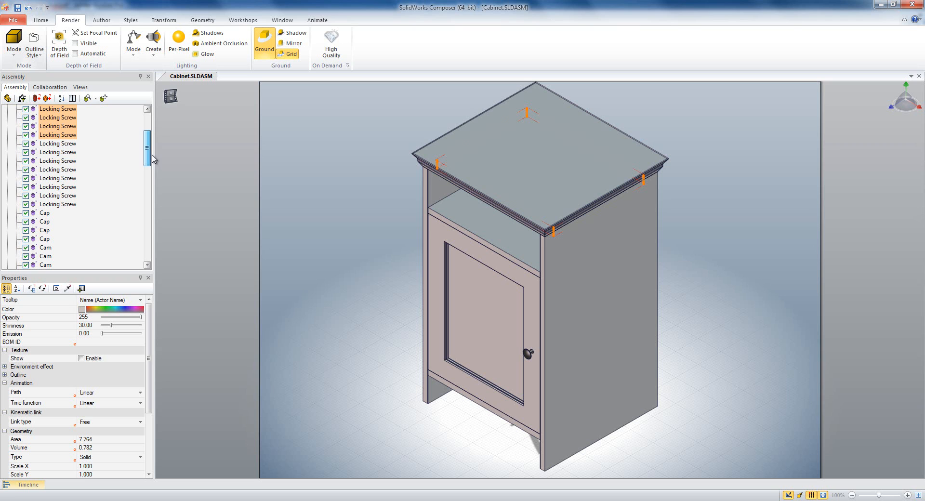
left_click(71, 146)
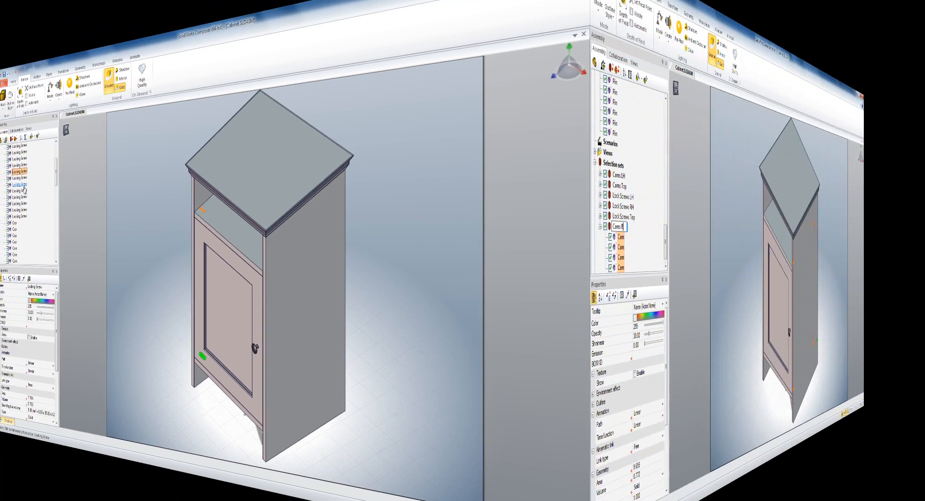
type("H")
key("Return")
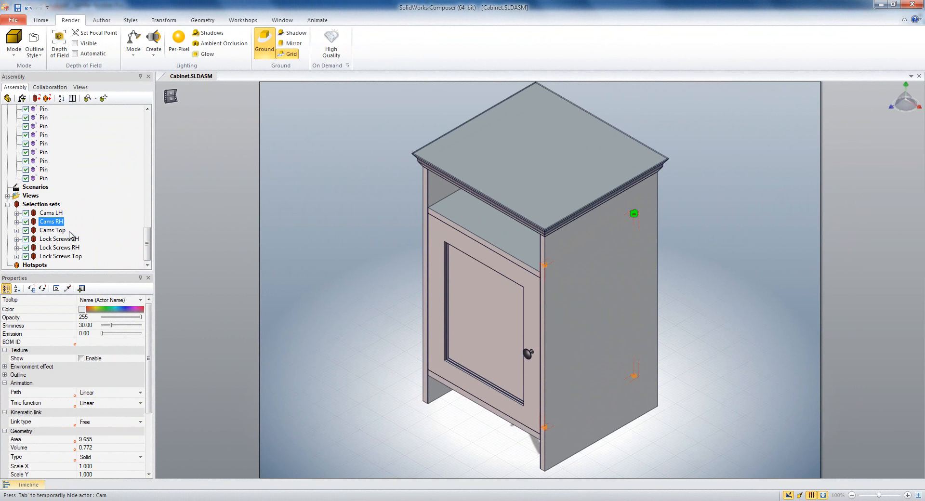
left_click_drag(147, 250, 157, 131)
left_click(201, 152)
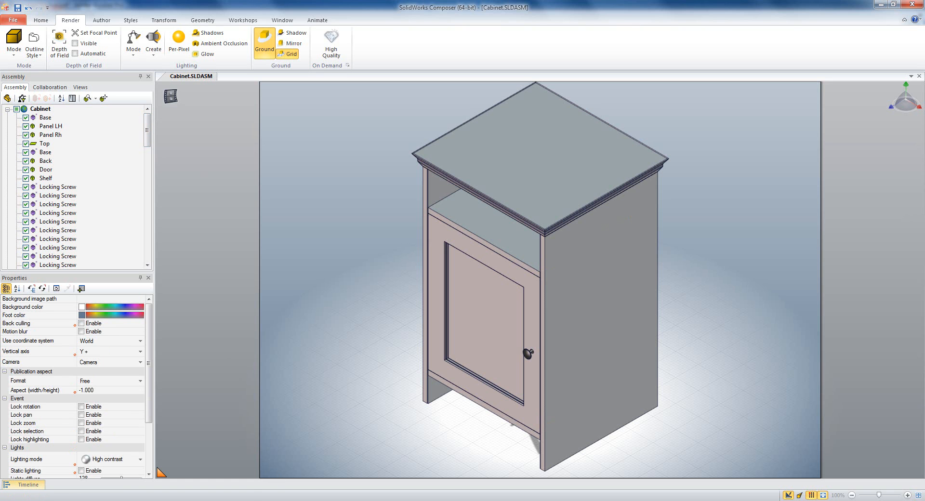
Switch to the instruction manual in Adobe Acrobat Pro and examine assembly steps 1 and 2 on page 2.
mouse_move(191, 500)
left_click(192, 458)
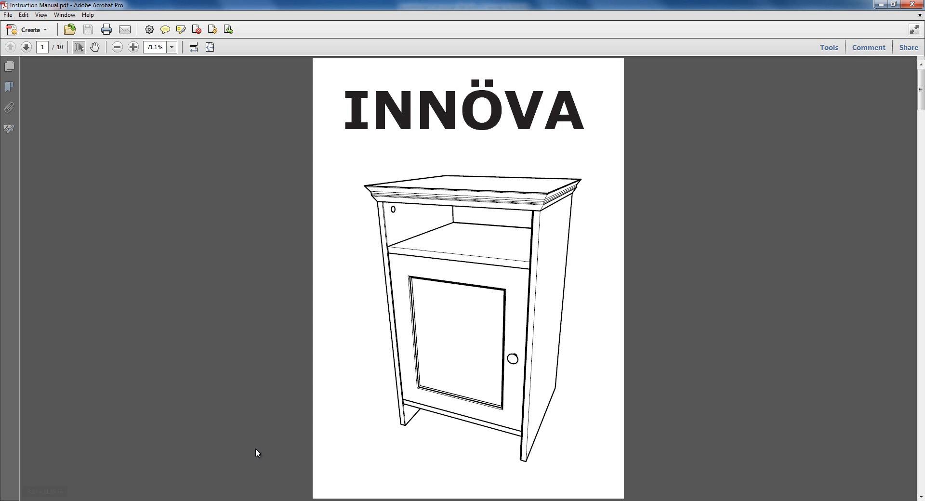
left_click(27, 47)
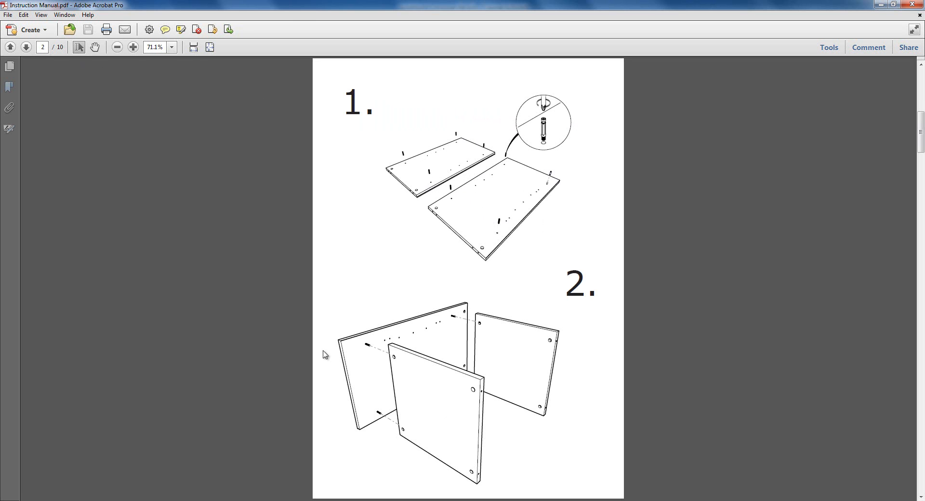
Switch back to SolidWorks Composer and show only Panel LH and Panel Rh, hiding all other parts of the cabinet.
left_click(251, 500)
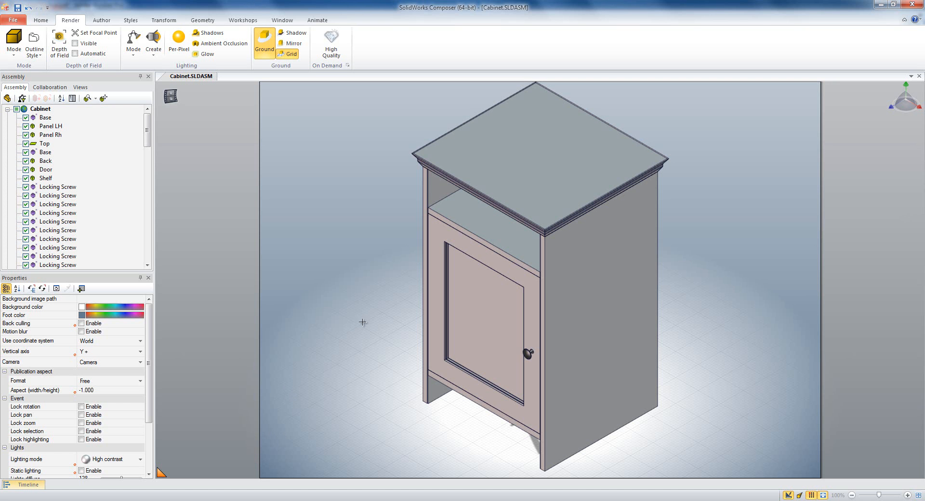
left_click(445, 188)
left_click(597, 298, "ctrl")
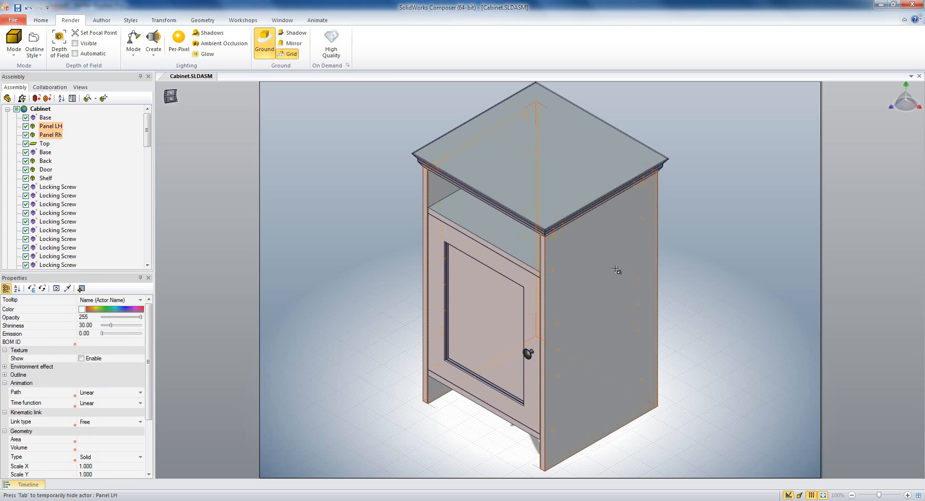
right_click(383, 213)
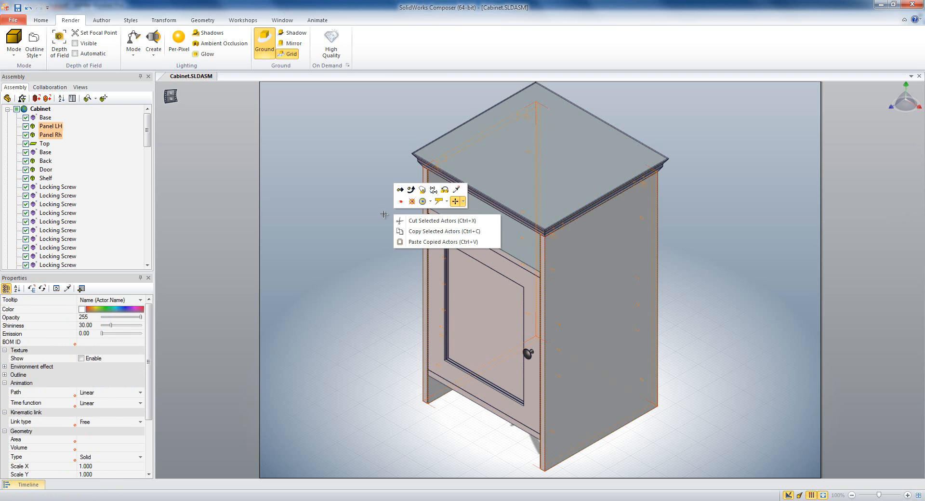
left_click(429, 202)
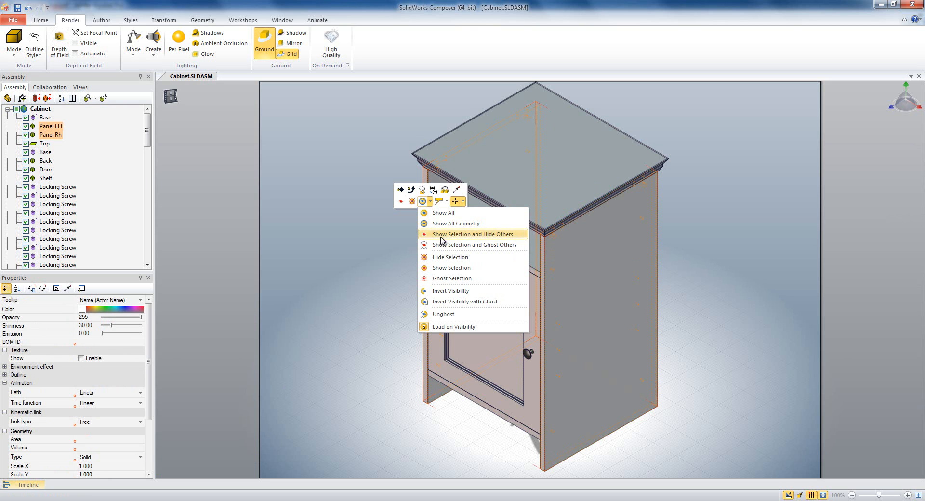
left_click(441, 236)
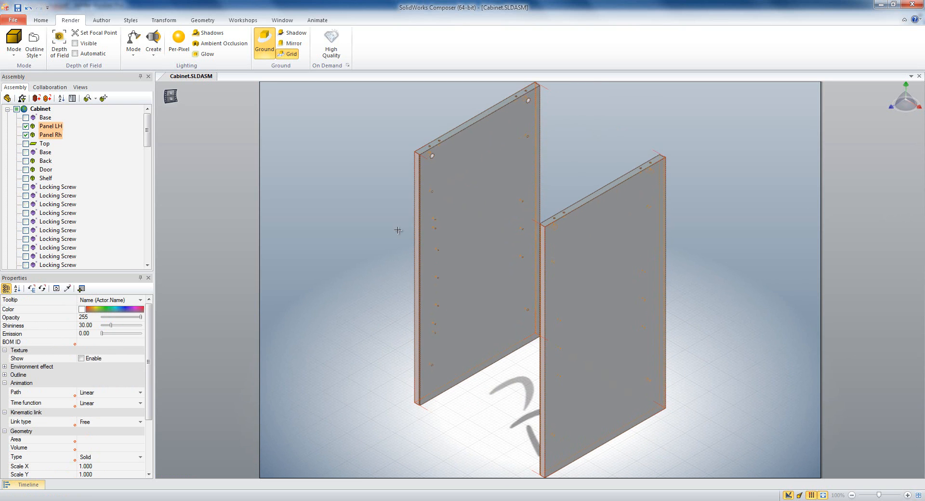
left_click(376, 229)
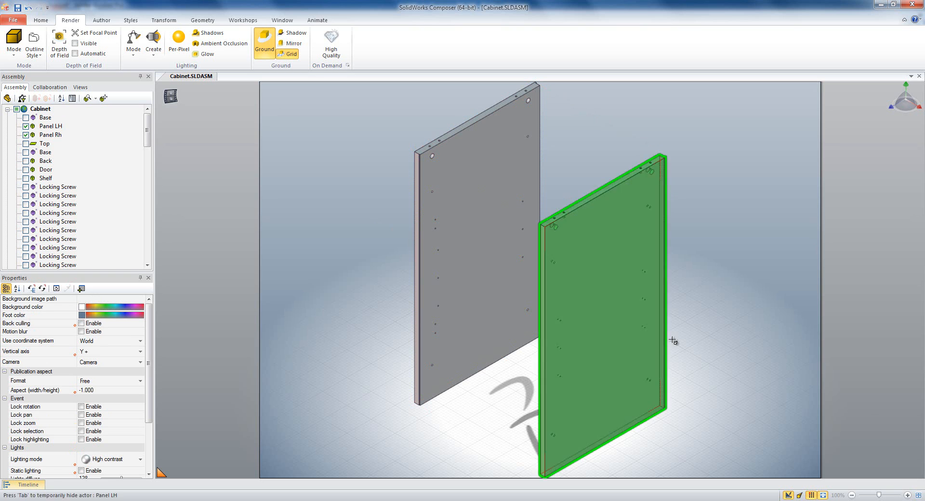
Rotate Panel LH about its vertical axis so its drilled face points the same way as that of Panel Rh.
left_click(593, 293)
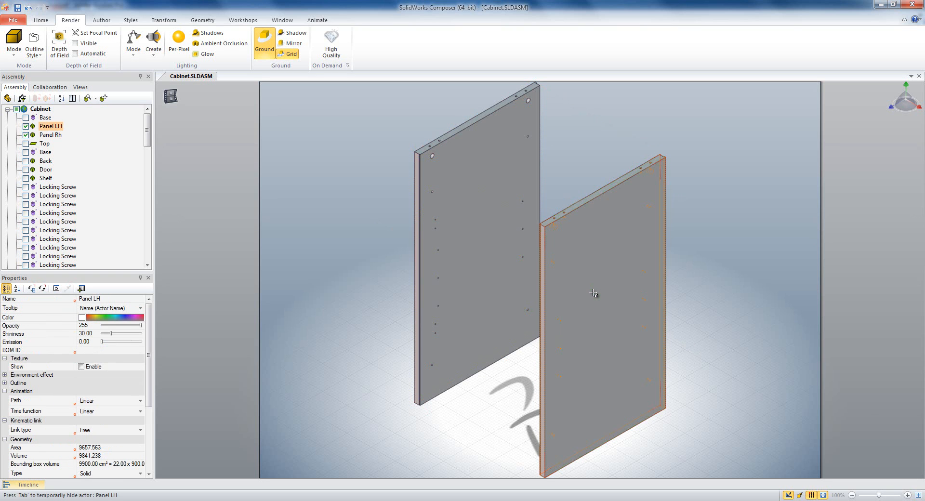
right_click(602, 291)
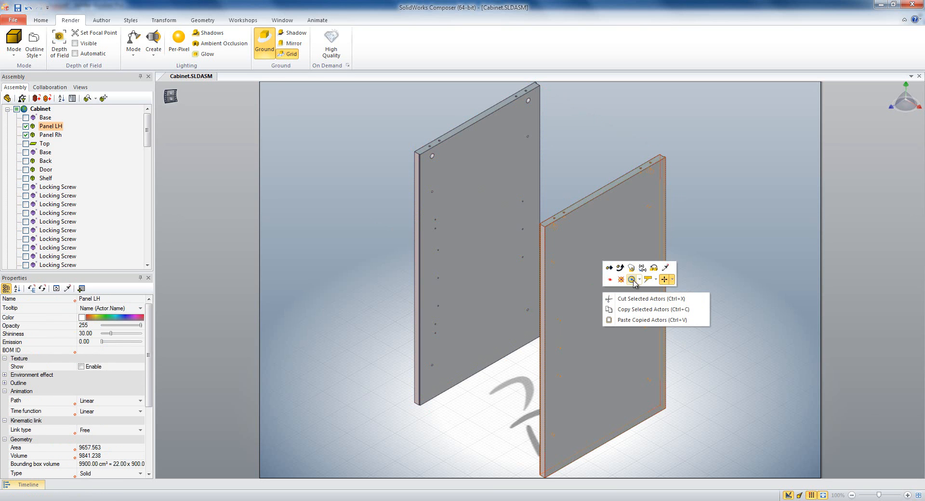
left_click(619, 268)
left_click_drag(593, 326, 615, 279)
left_click(364, 228)
Align the front vertical edge of Panel LH to the rear vertical edge of Panel Rh with a Line/Axis to Line/Axis alignment.
left_click(163, 20)
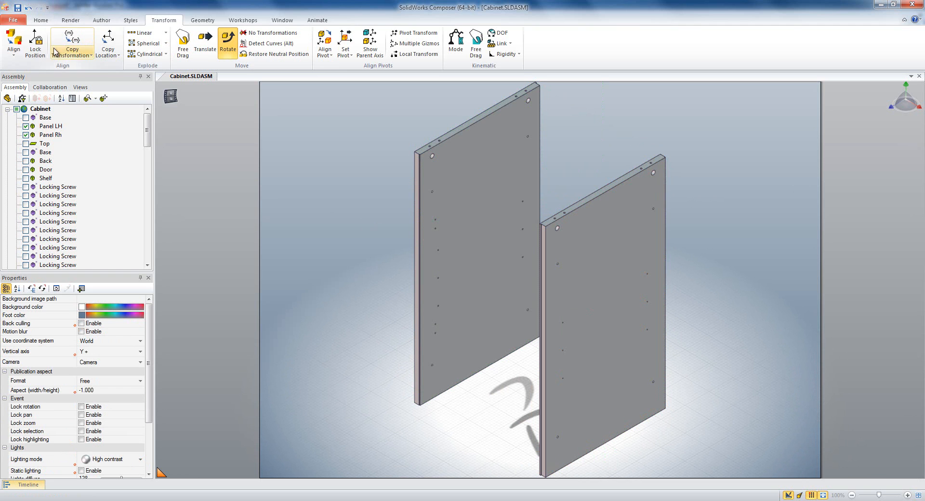
left_click(13, 52)
left_click(43, 76)
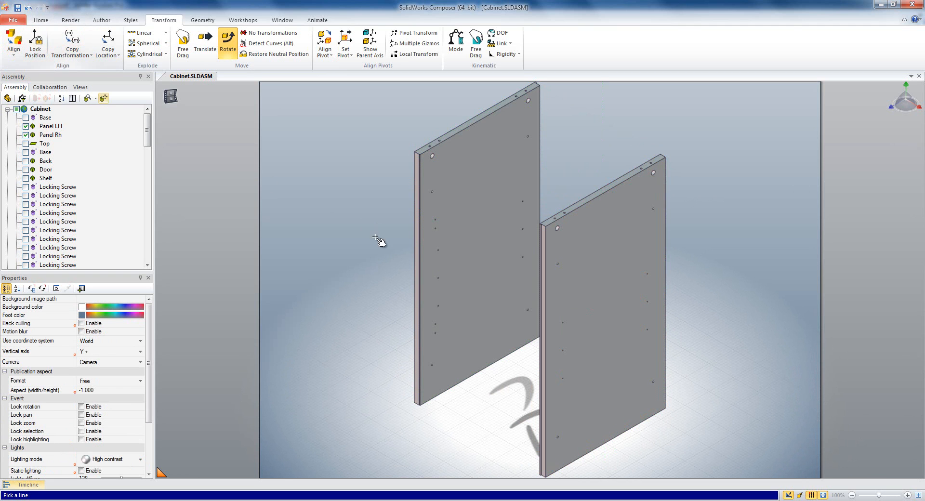
left_click(544, 260)
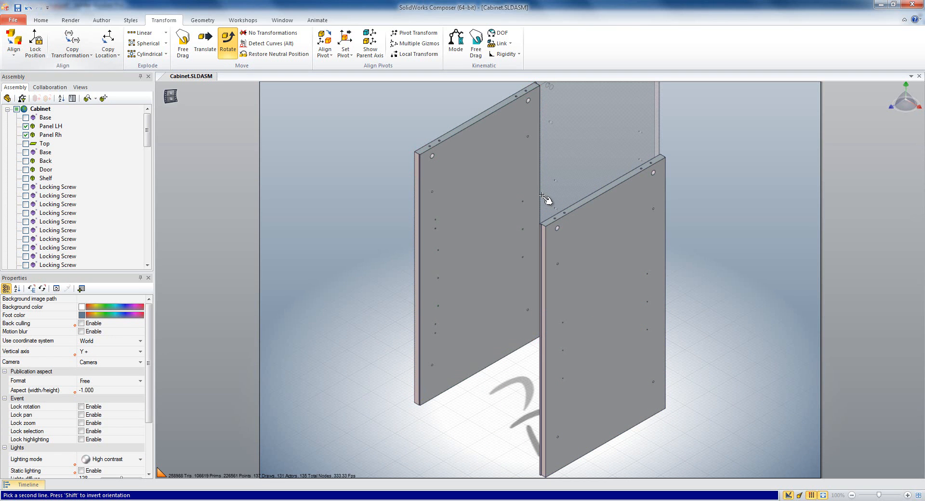
left_click(539, 153)
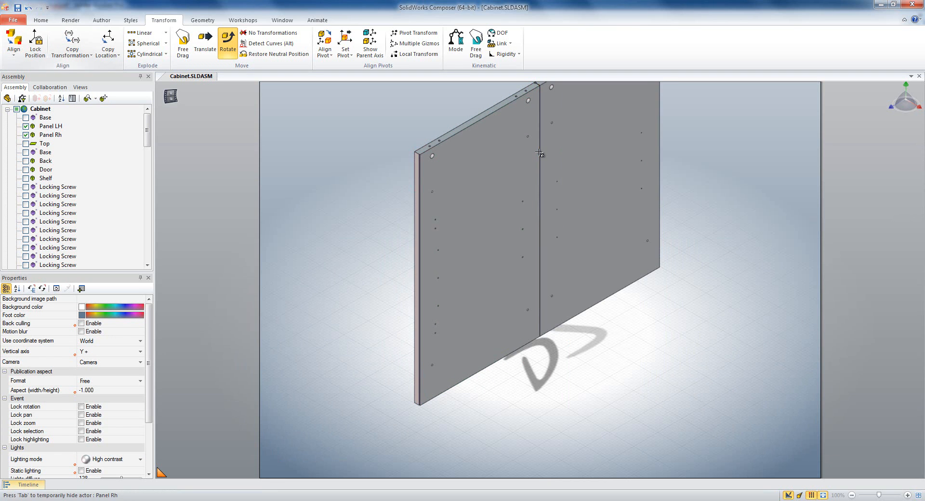
Translate Panel LH away from Panel Rh to leave a small gap between them, fit the view and clear the selection.
right_click(585, 231)
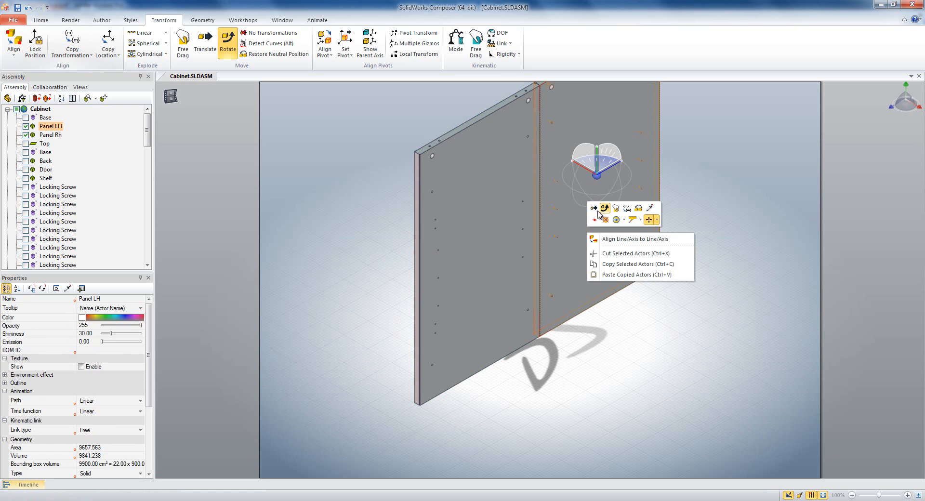
left_click(593, 207)
left_click_drag(619, 158, 645, 149)
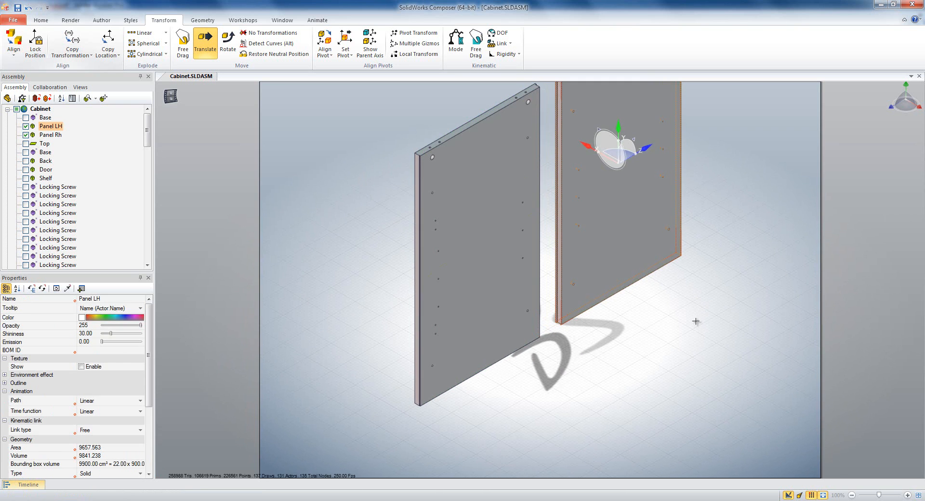
key("f")
left_click(695, 321)
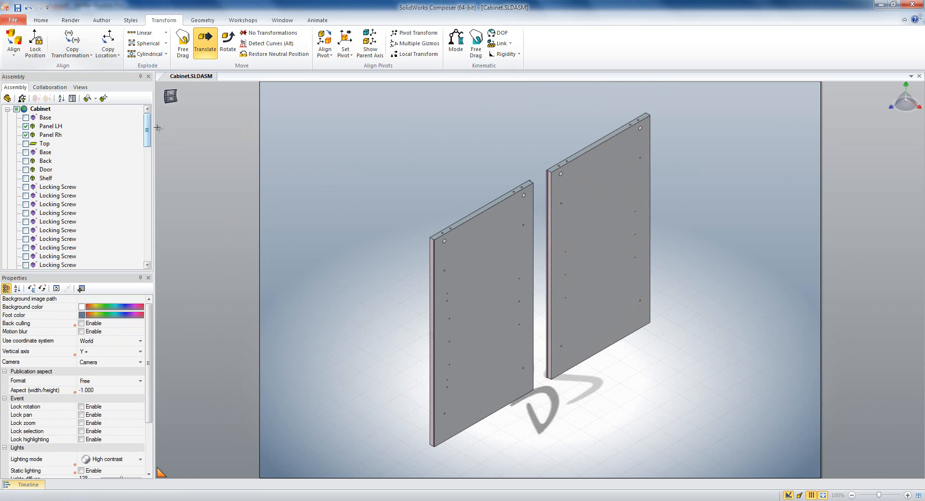
Show the Lock Screws LH and Lock Screws RH selection sets together with the two panels.
left_click_drag(148, 131, 147, 248)
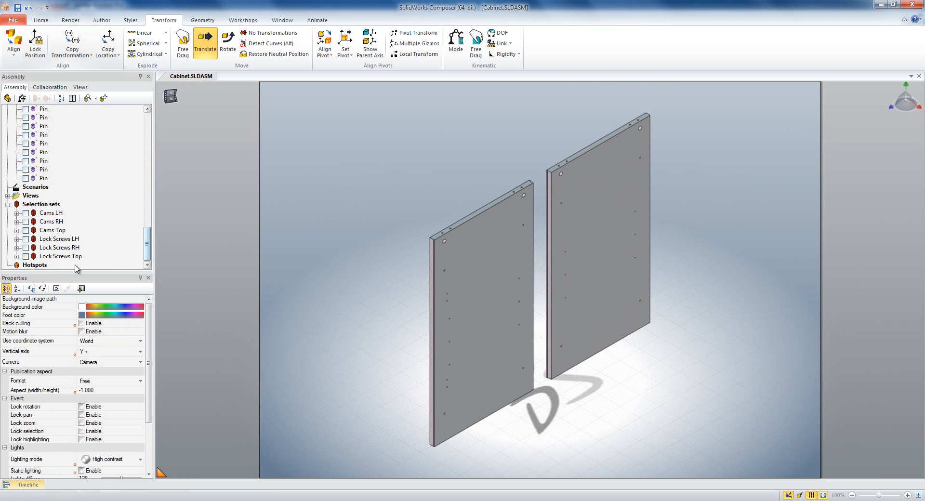
left_click(26, 239)
left_click(26, 248)
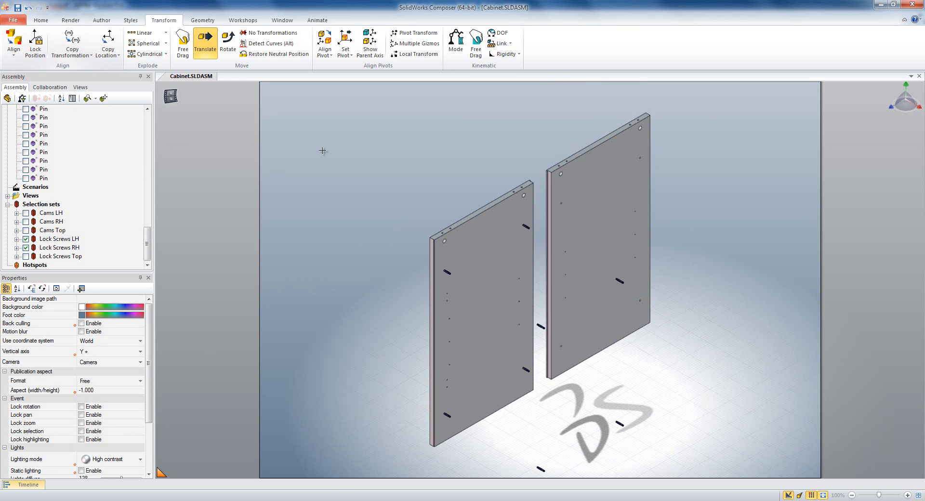
Copy the transformation of Panel LH to the Lock Screws RH selection set so the screws line up with the relocated panel.
left_click(74, 248)
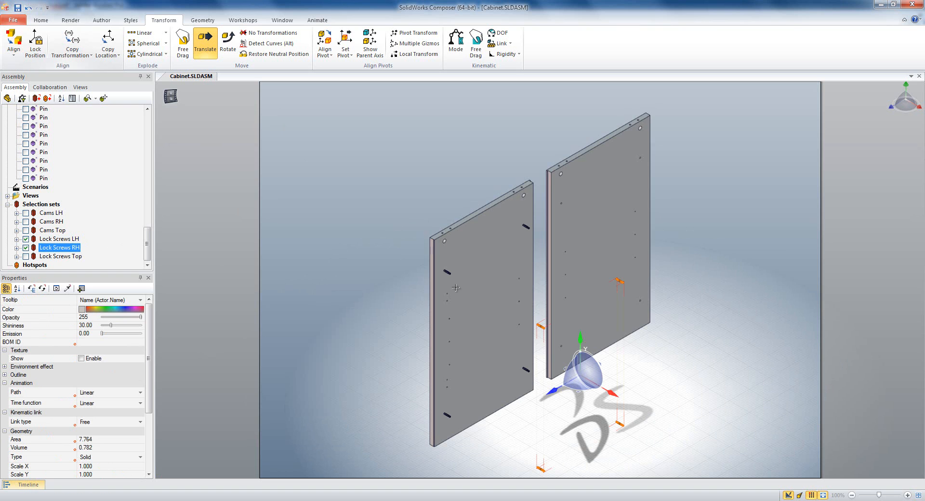
right_click(498, 141)
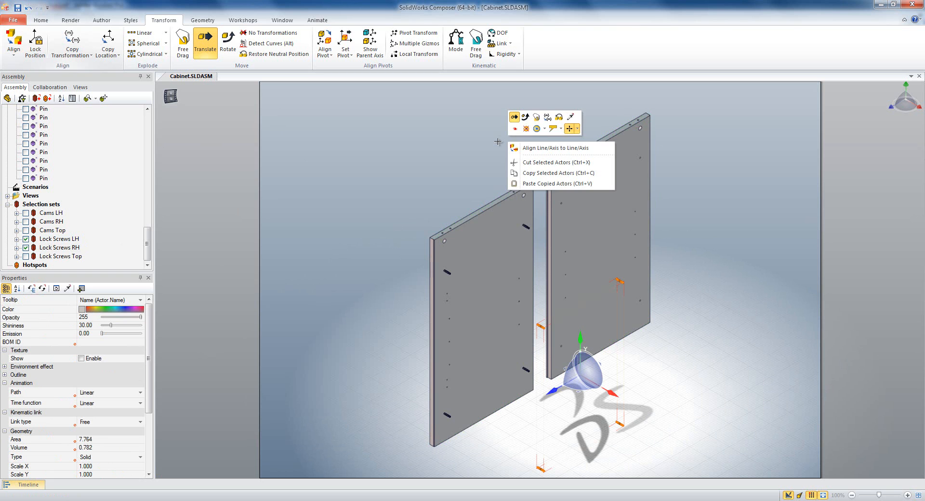
left_click(548, 118)
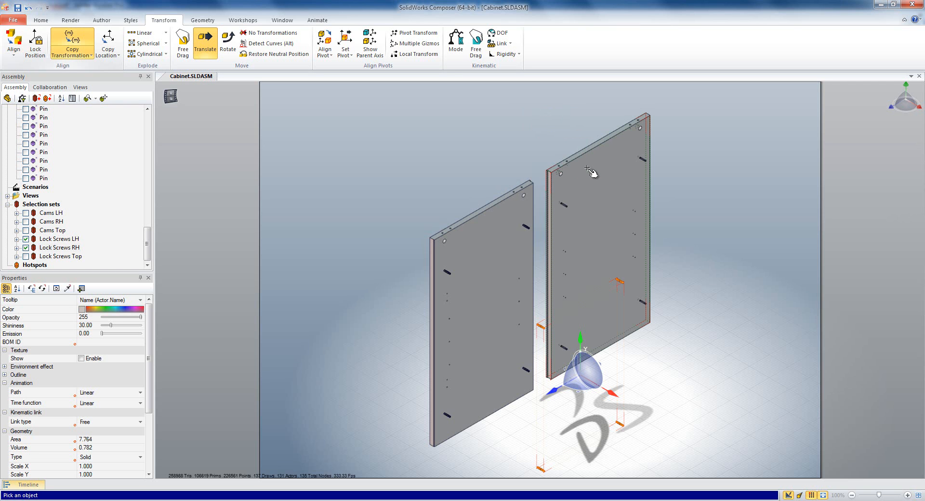
left_click(494, 163)
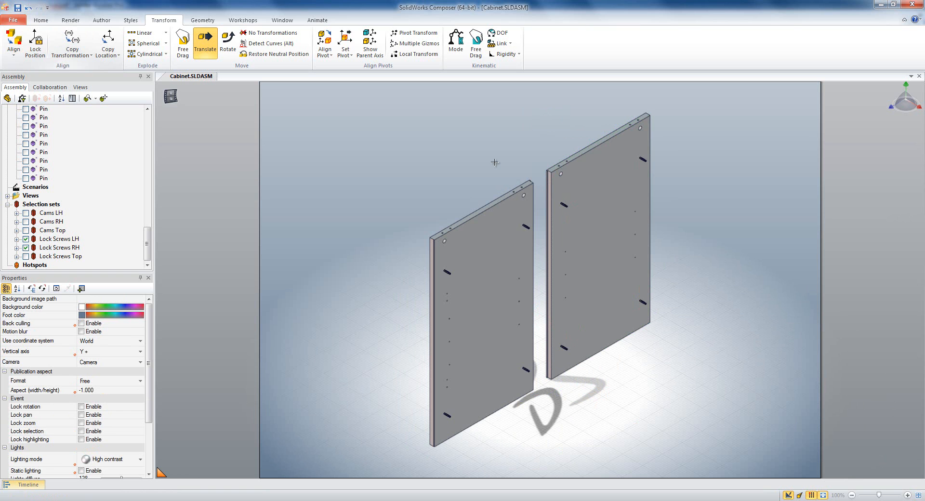
Translate both the Lock Screws LH and Lock Screws RH sets a short distance straight out of their panel holes.
left_click(59, 238)
left_click(59, 248, "ctrl")
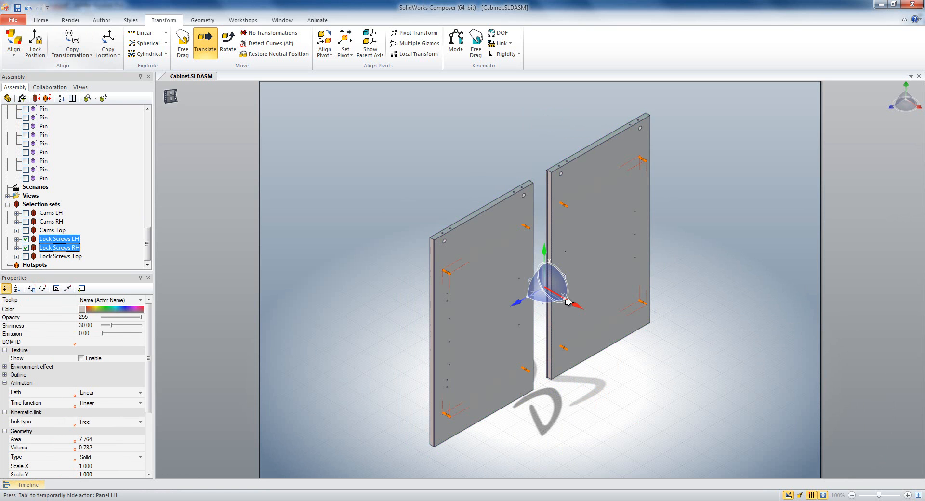
left_click_drag(568, 302, 577, 307)
left_click(477, 188)
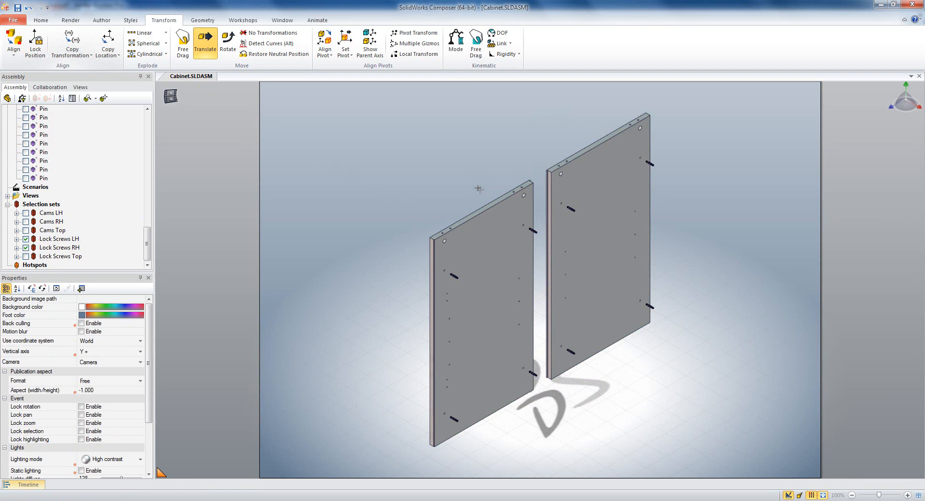
Merge the Philips 6 mm.smg file from the Screwdriver folder into the current document and clear the selection.
left_click(14, 21)
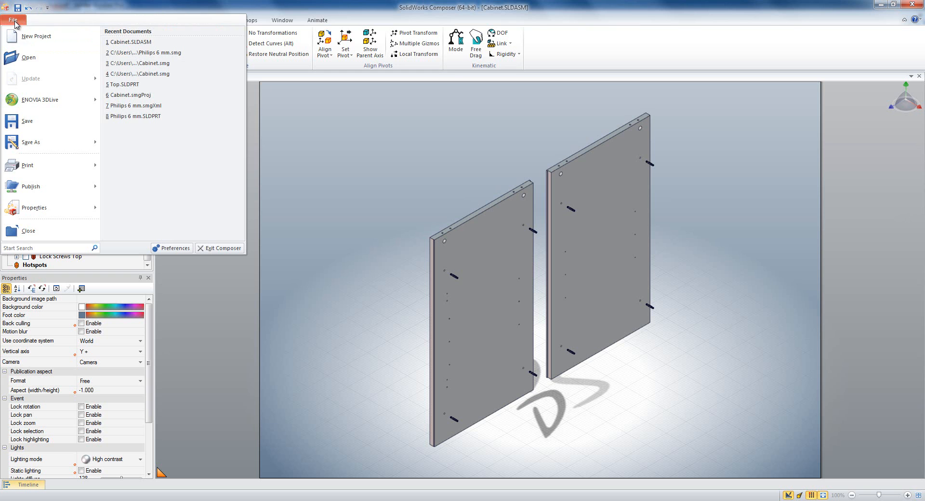
left_click(19, 60)
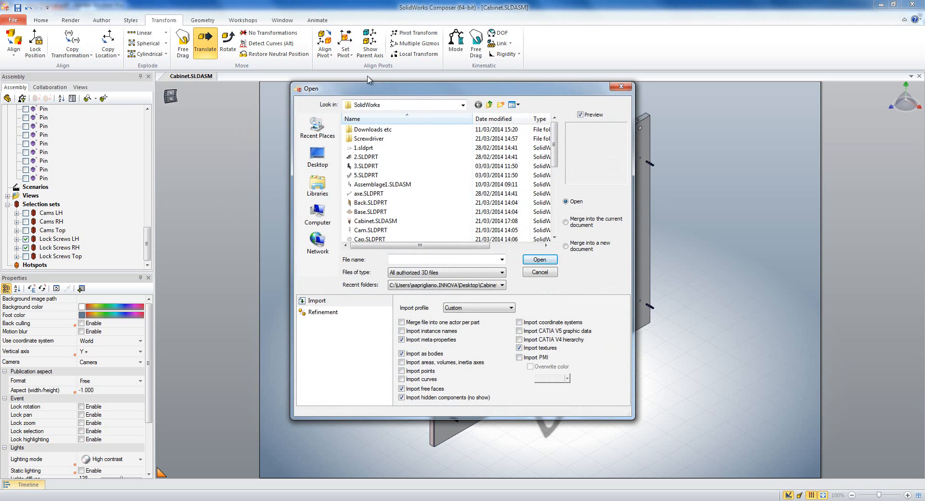
double_click(369, 138)
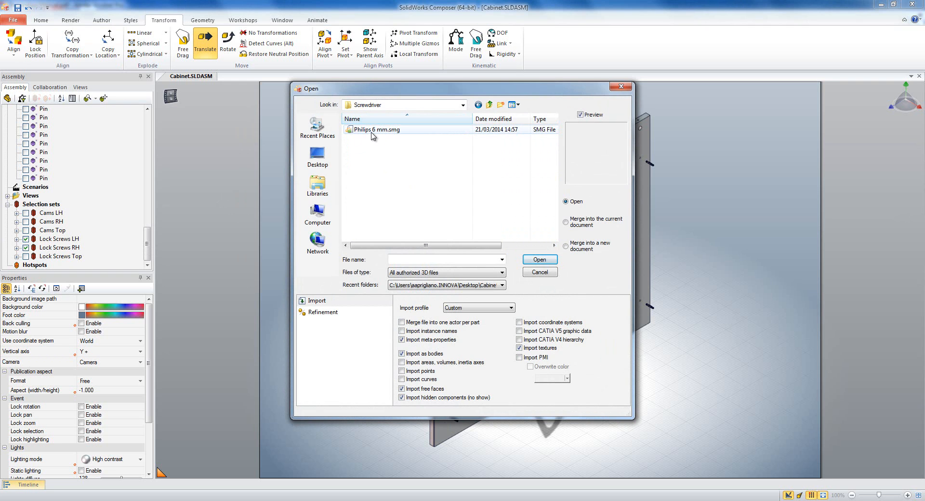
left_click(371, 130)
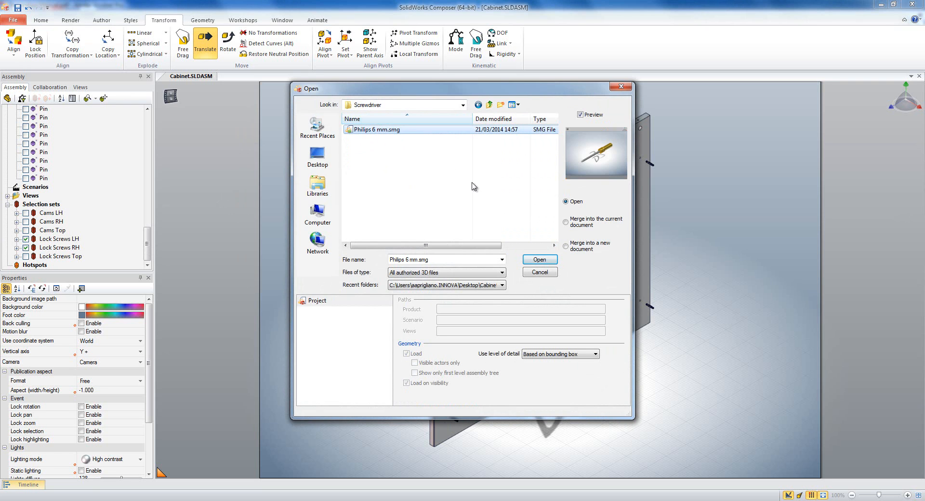
left_click(566, 222)
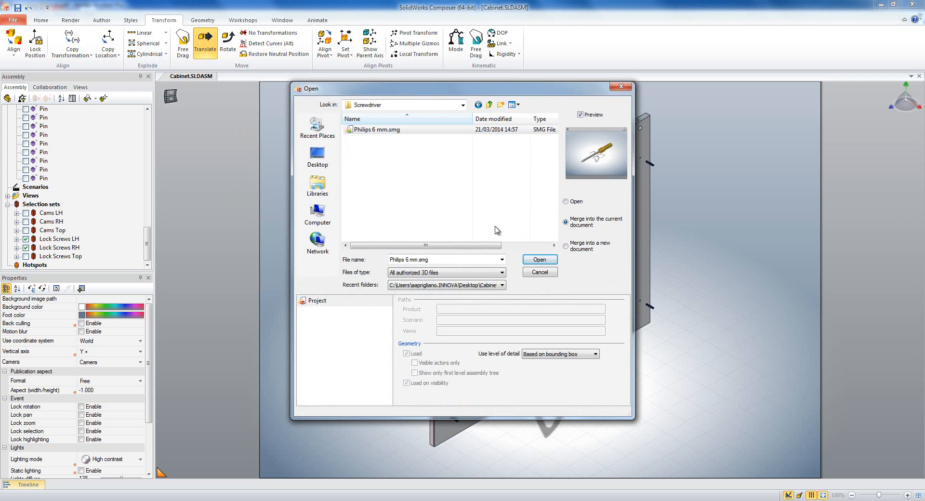
left_click(532, 263)
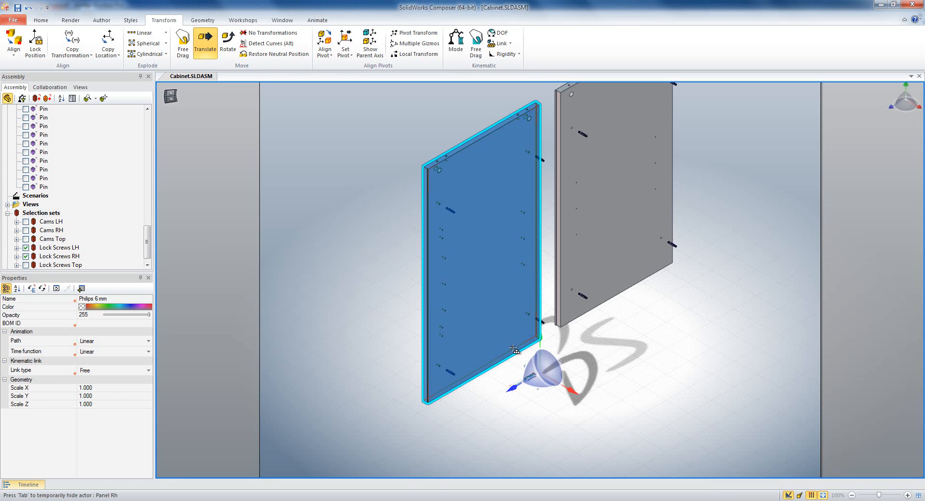
left_click(316, 312)
left_click(433, 223)
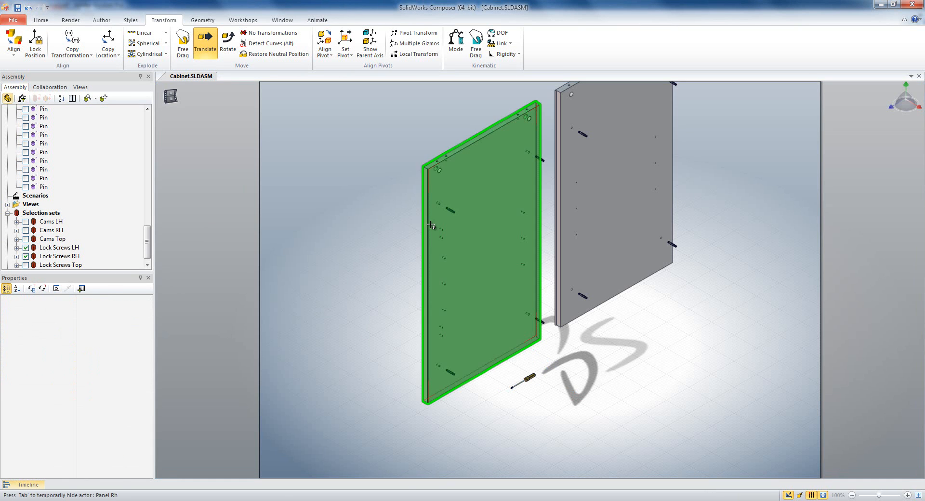
Set the viewport's vertical axis to X+ so the panels lie flat, and capture the scene as a new view.
left_click(382, 227)
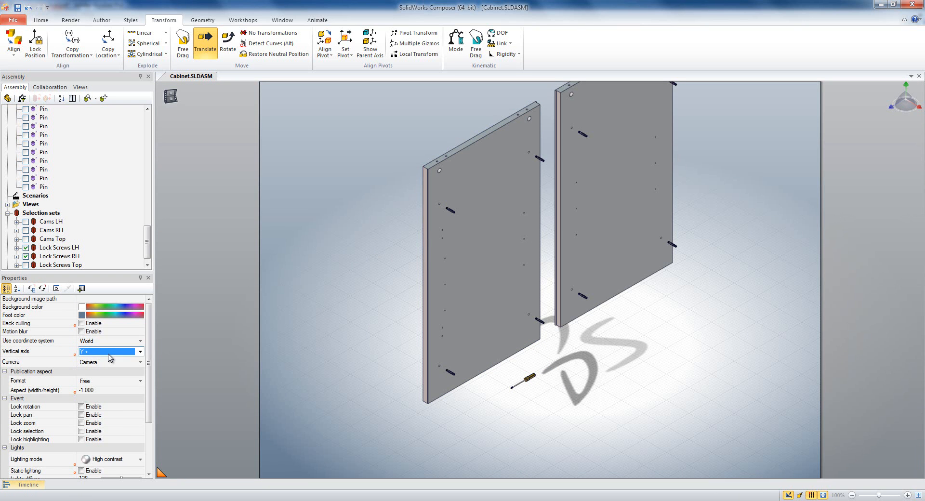
left_click(110, 357)
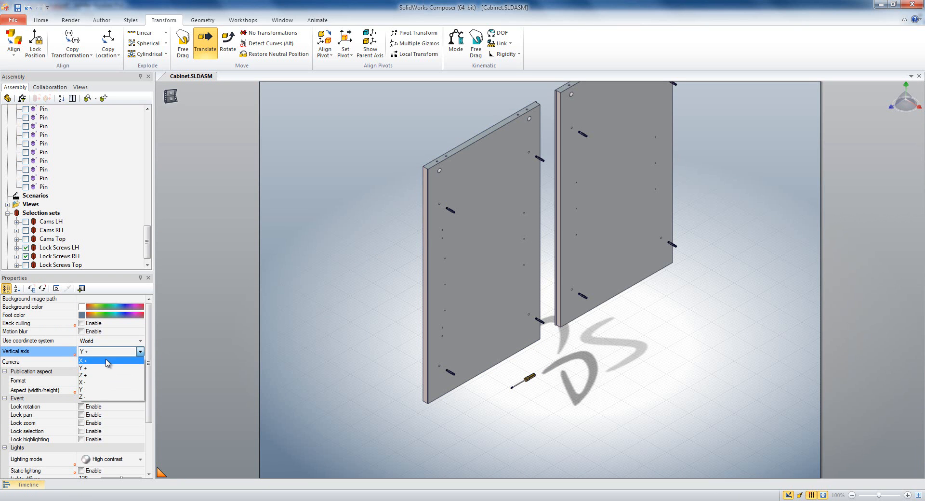
left_click(107, 360)
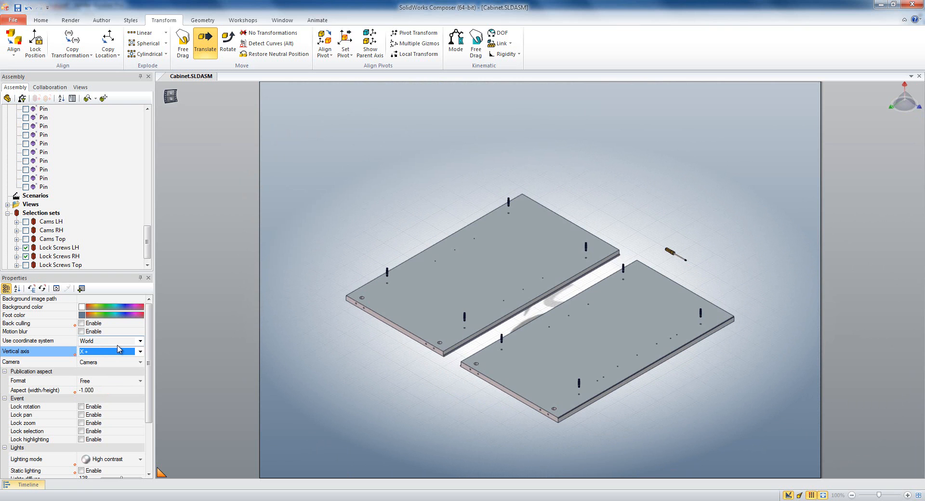
left_click(79, 88)
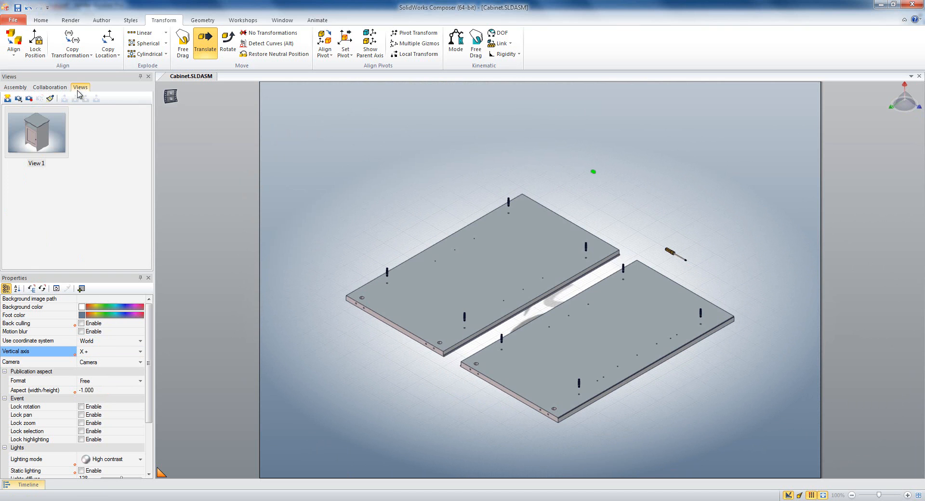
left_click(11, 101)
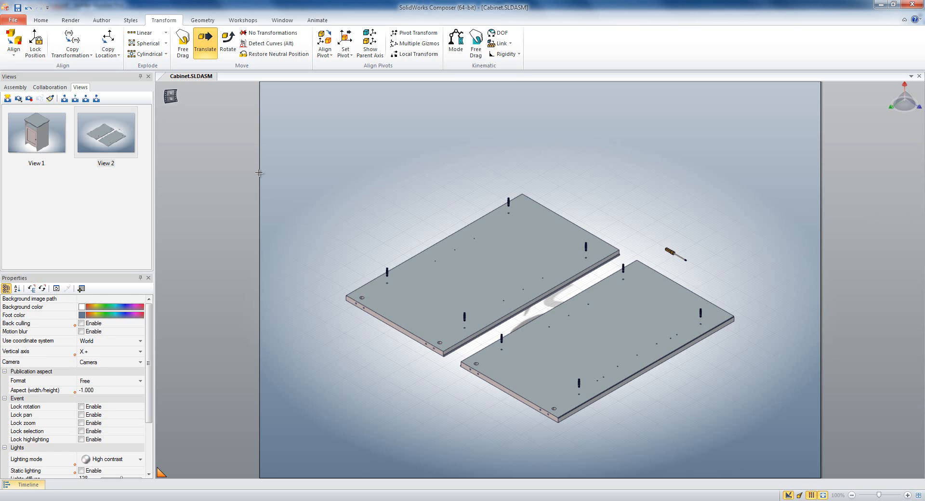
Align the screwdriver's shaft axis with the axis of the locking screw nearest Panel LH's far corner, with the tip pointing down.
left_click(11, 57)
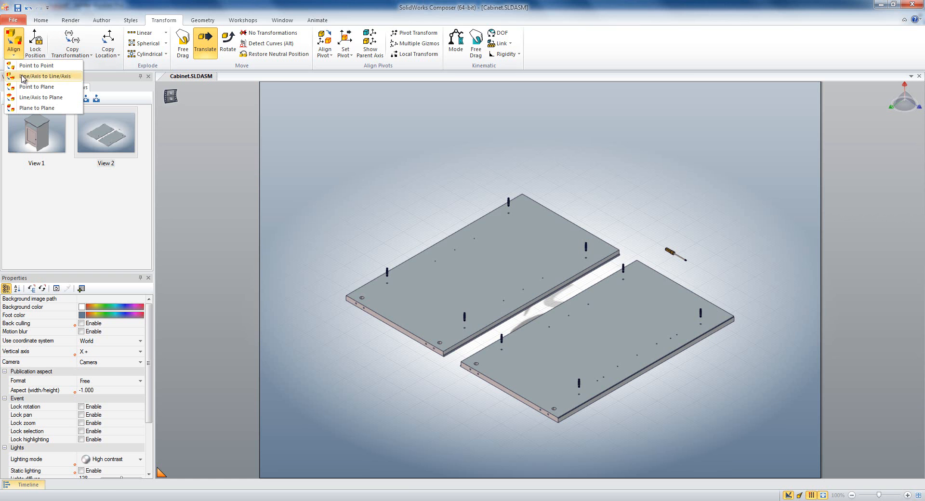
left_click(24, 75)
scroll(674, 251, "down", 2)
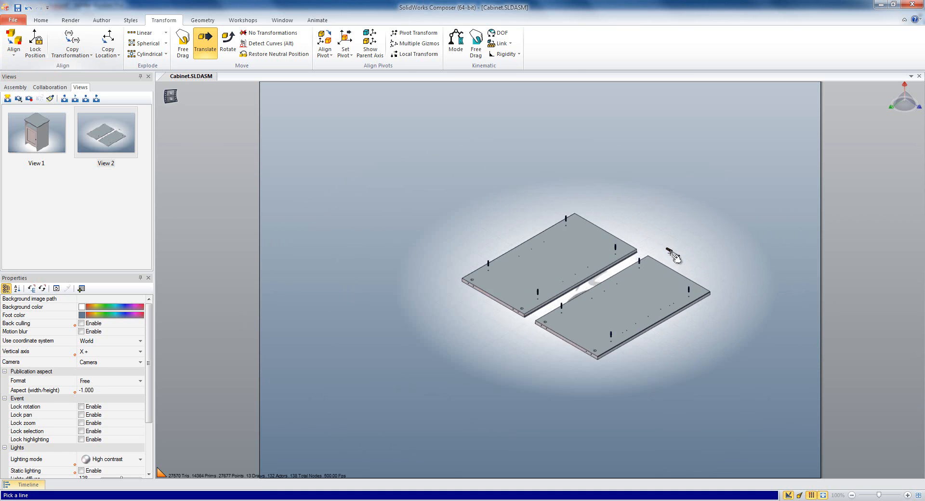
scroll(675, 252, "up", 6)
scroll(678, 257, "up", 3)
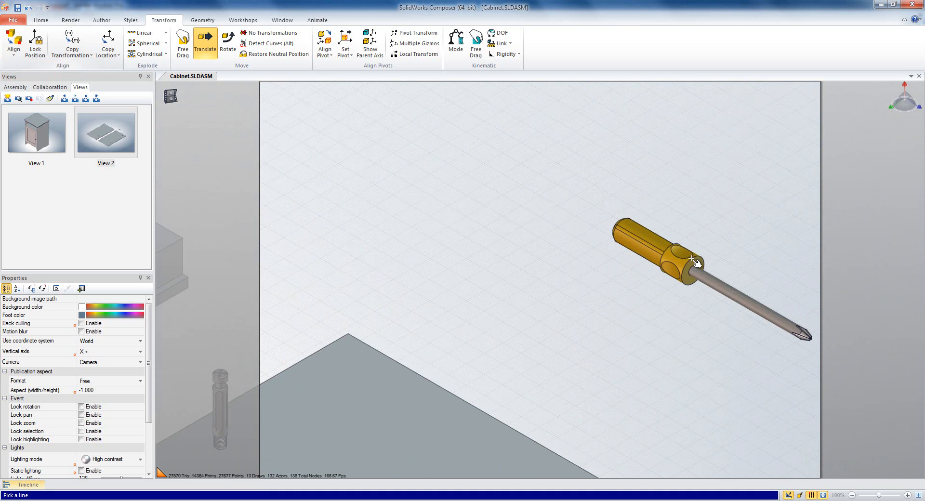
left_click(693, 262)
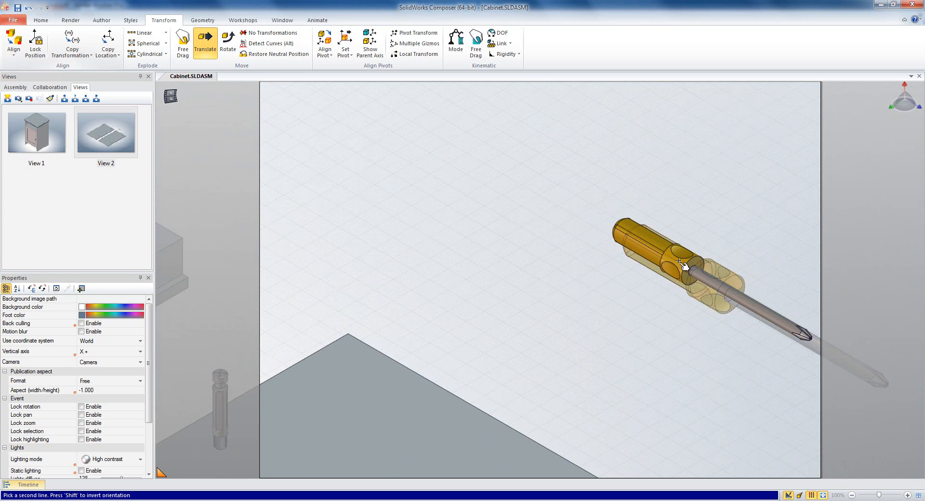
scroll(578, 239, "down", 4)
middle_click_drag(492, 243, 777, 356)
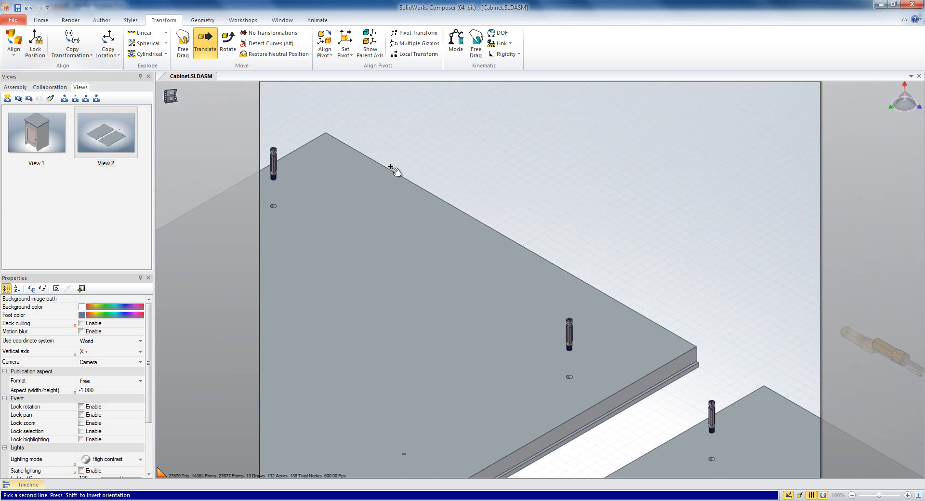
middle_click_drag(392, 171, 510, 192)
scroll(396, 182, "up", 4)
scroll(378, 150, "up", 2)
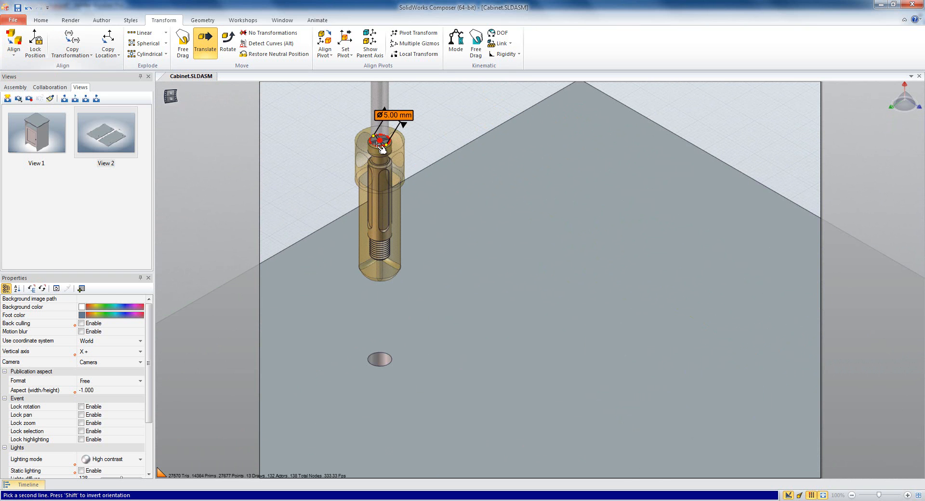
left_click(380, 144)
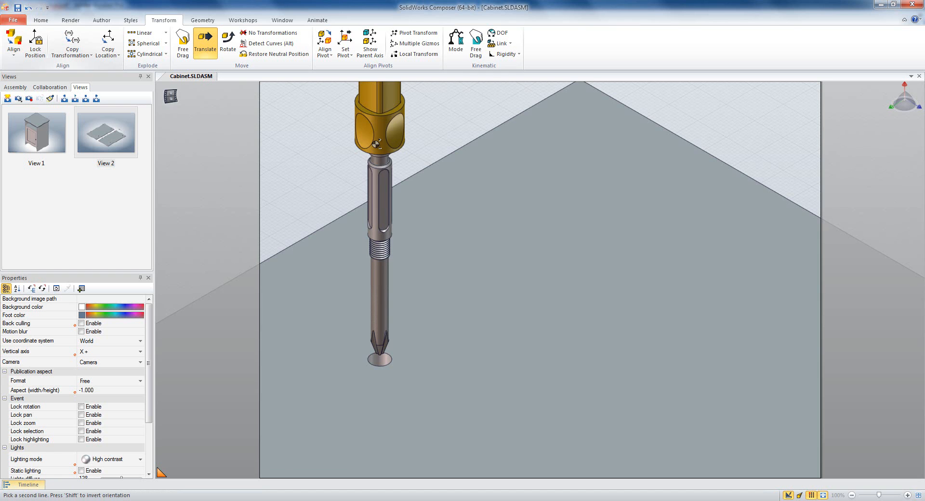
Translate the screwdriver straight up along its axis until its tip sits just above the locking screw's head.
scroll(376, 144, "down", 3)
middle_click_drag(377, 145, 467, 227)
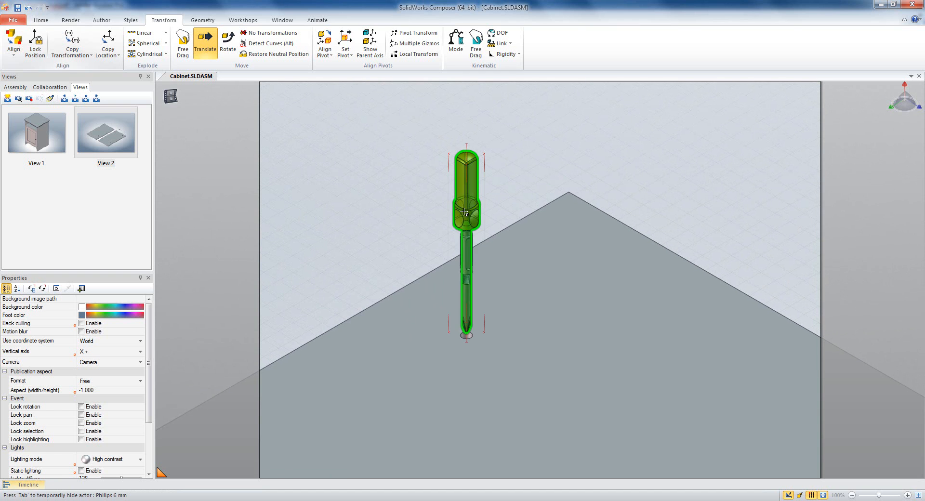
left_click(463, 212)
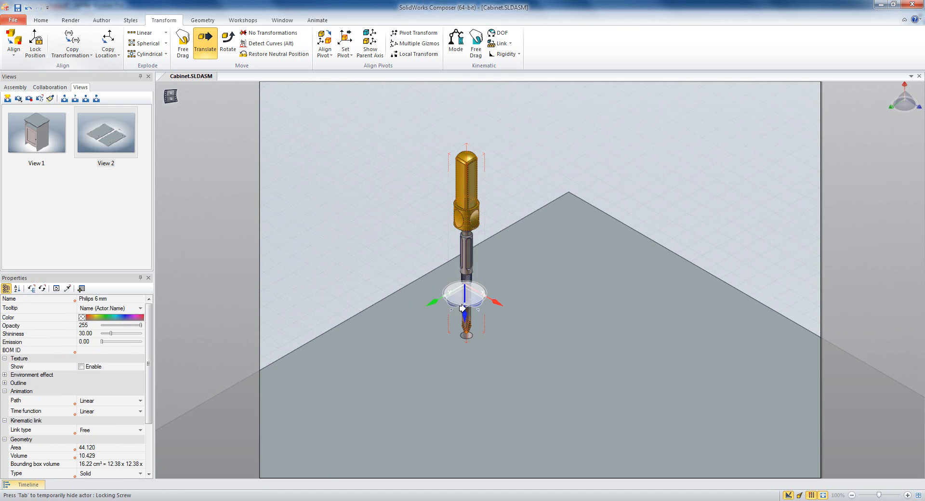
left_click_drag(460, 315, 474, 196)
left_click(479, 200)
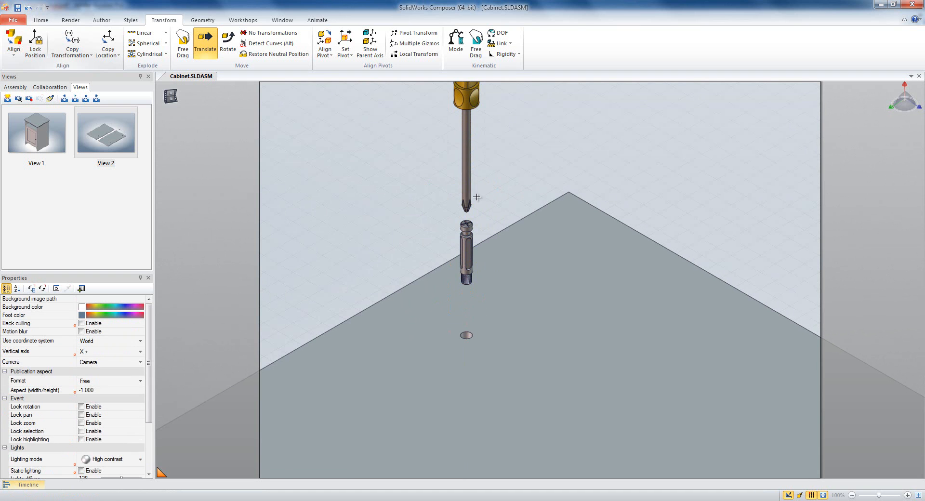
Translate the screwdriver and the locking screw together a short distance down towards the panel hole.
left_click(470, 193)
left_click(468, 255, "ctrl")
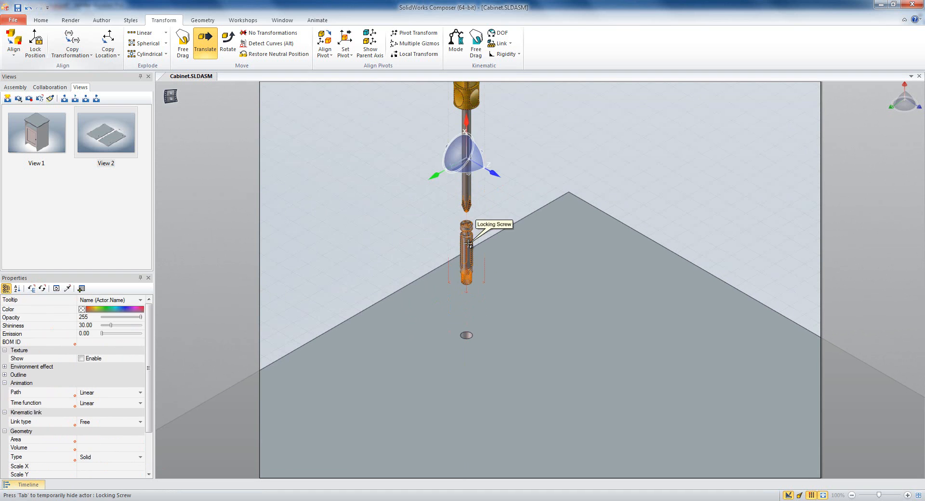
left_click_drag(464, 119, 465, 151)
left_click(388, 160)
scroll(482, 344, "up", 3)
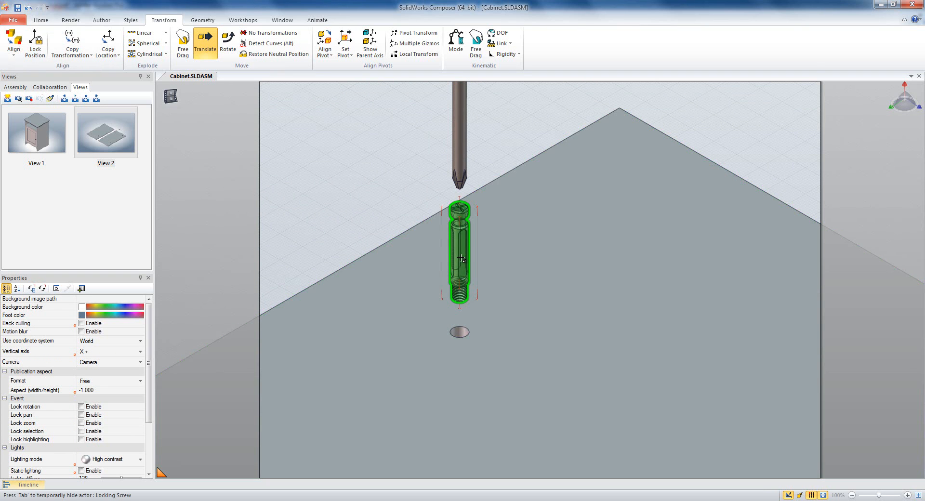
Draw a polyline from the centre of the locking screw's lower end to the centre of the panel hole beneath it.
left_click(100, 21)
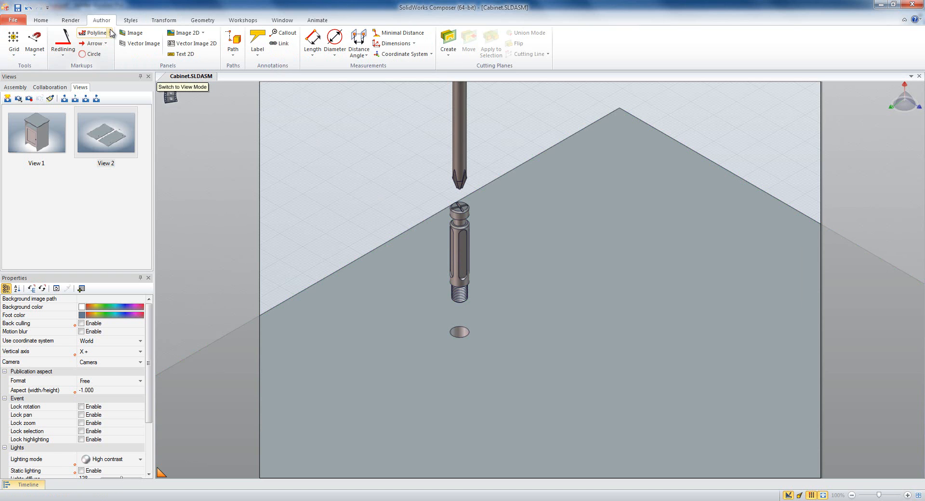
left_click(111, 34)
left_click(96, 44)
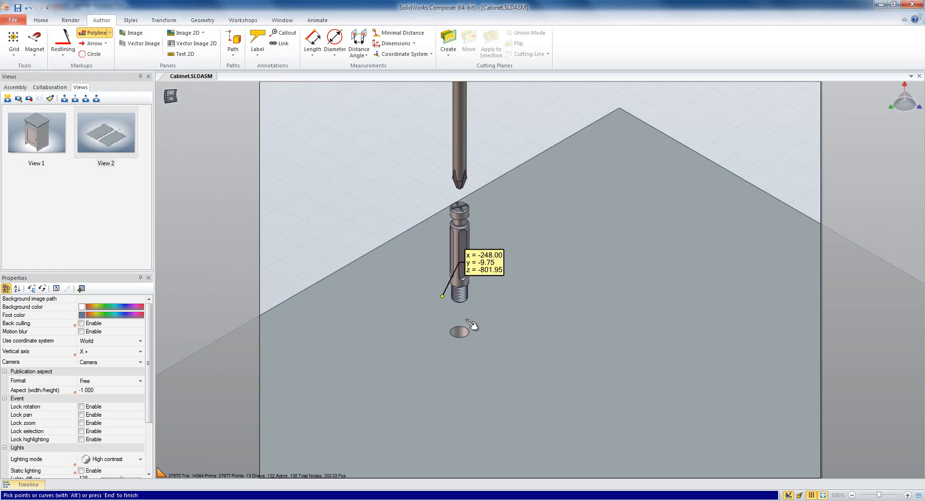
left_click(460, 289, "alt")
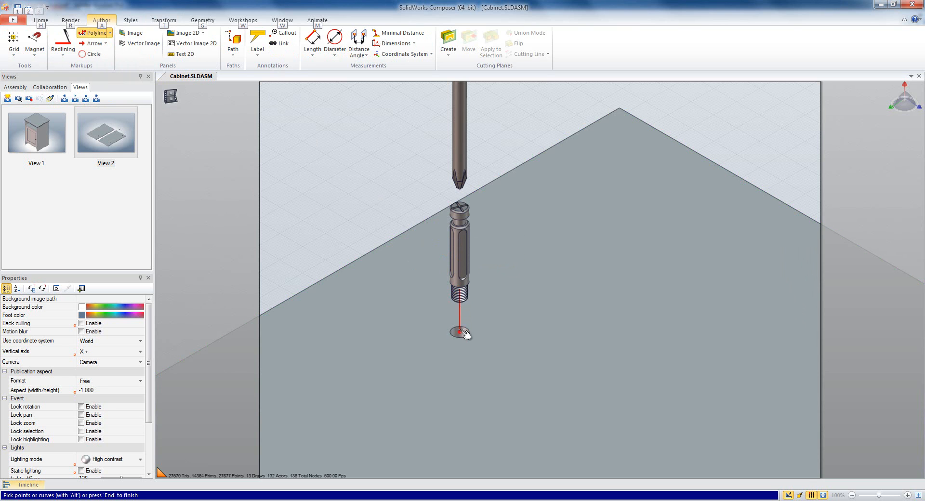
left_click(459, 332, "alt")
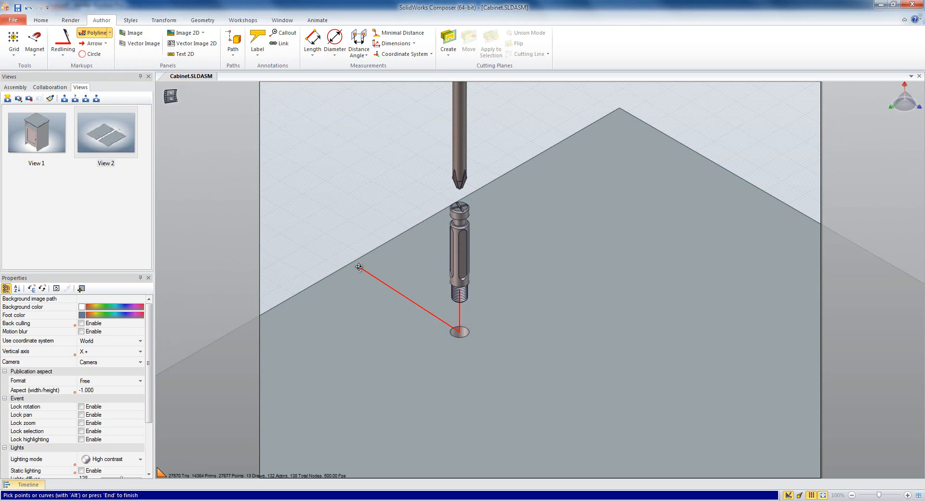
key("End")
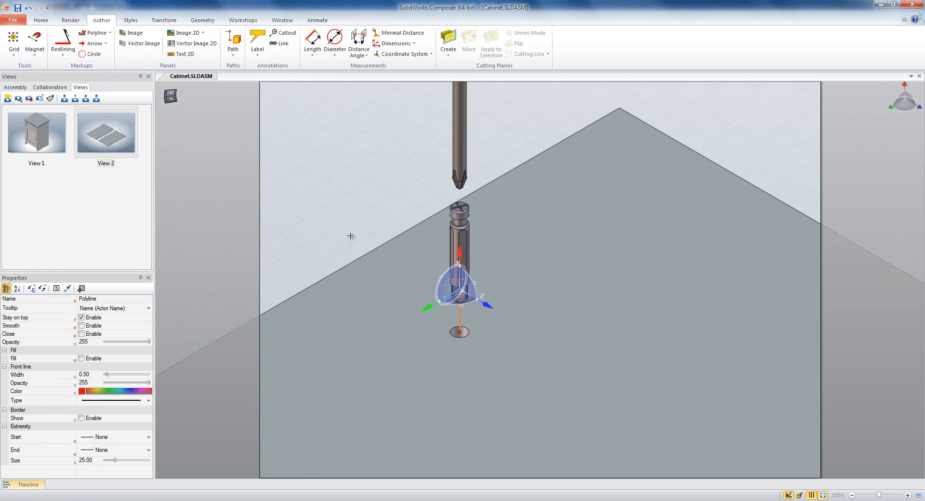
left_click(335, 233)
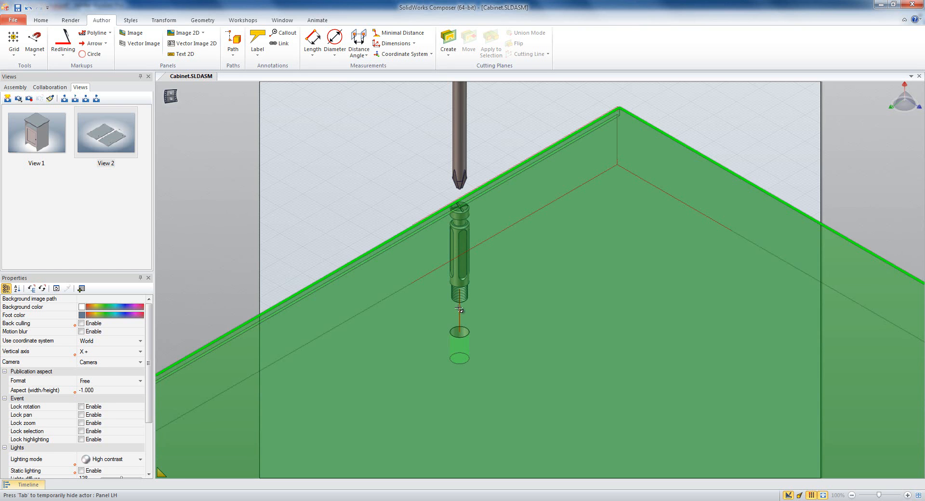
Format the polyline between screw and hole as a black dash-dot line with Stay on top disabled.
left_click(458, 308)
left_click(459, 312)
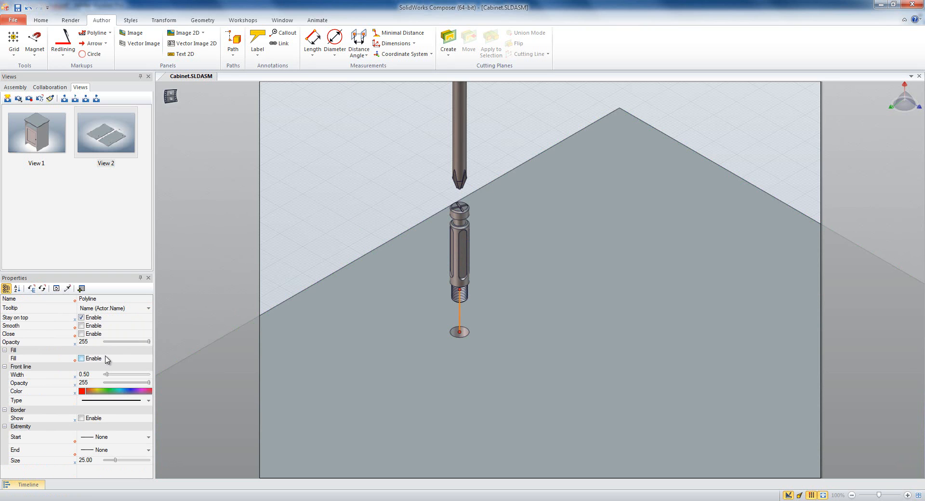
left_click(83, 392)
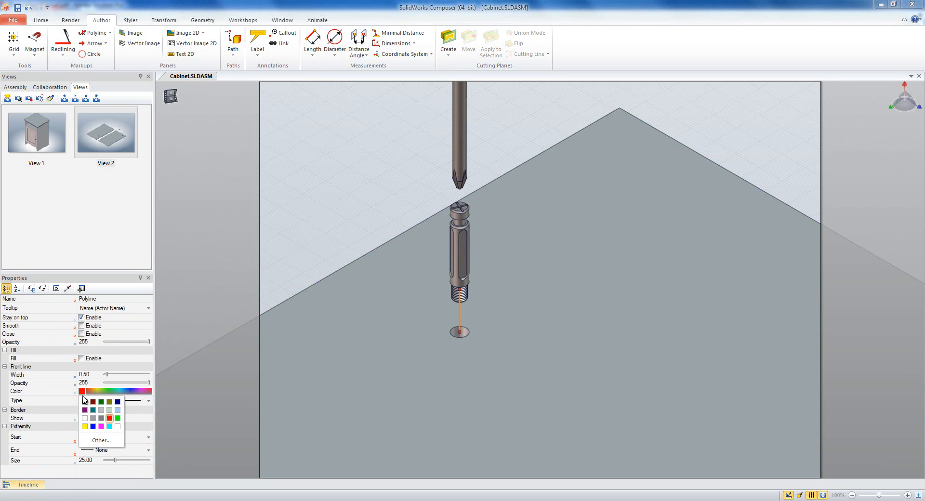
left_click(87, 405)
left_click(102, 402)
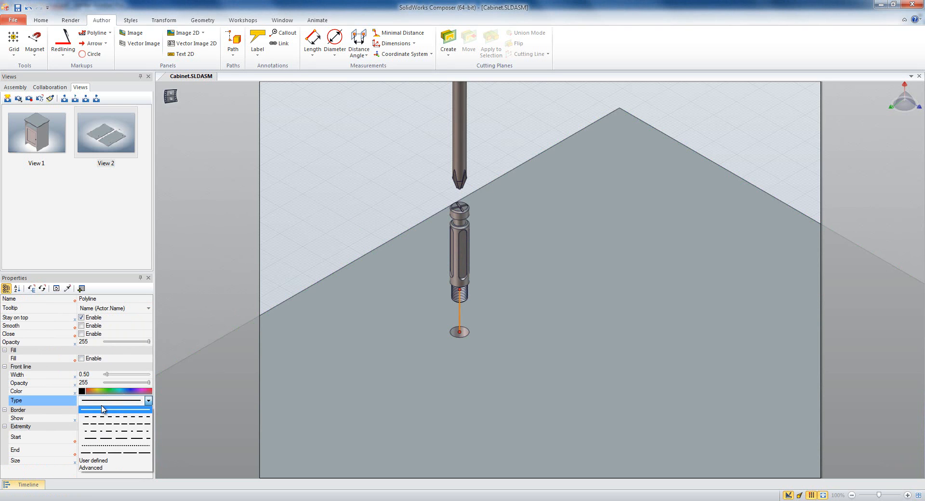
left_click(102, 431)
left_click(81, 317)
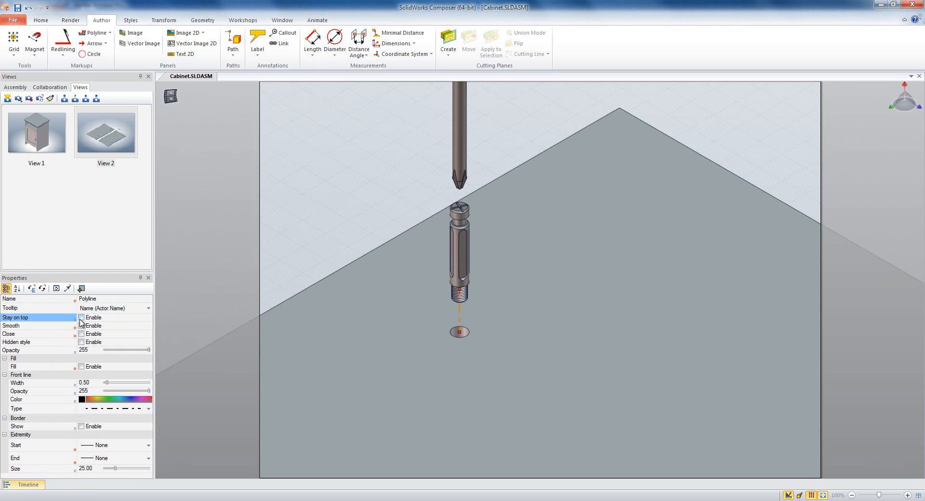
left_click(340, 247)
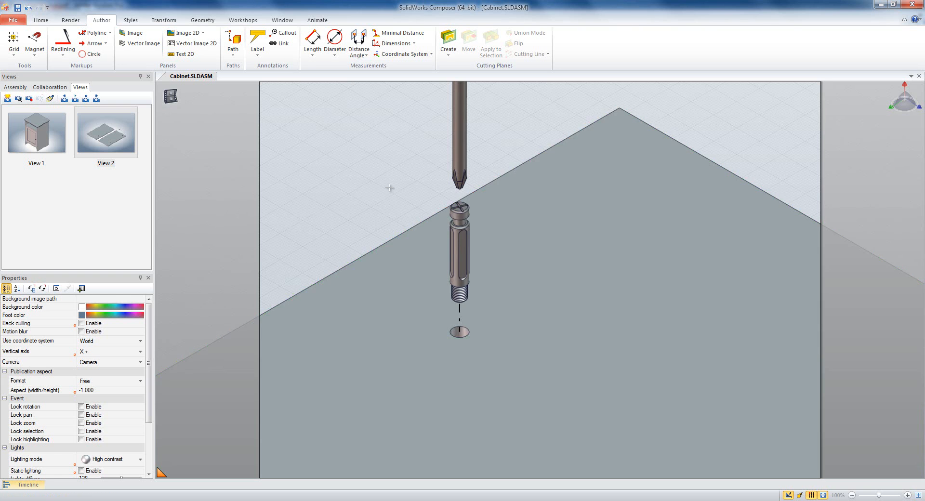
Place a circular arrow around the screwdriver's shaft, a little above the tip.
middle_click_drag(402, 180, 413, 271)
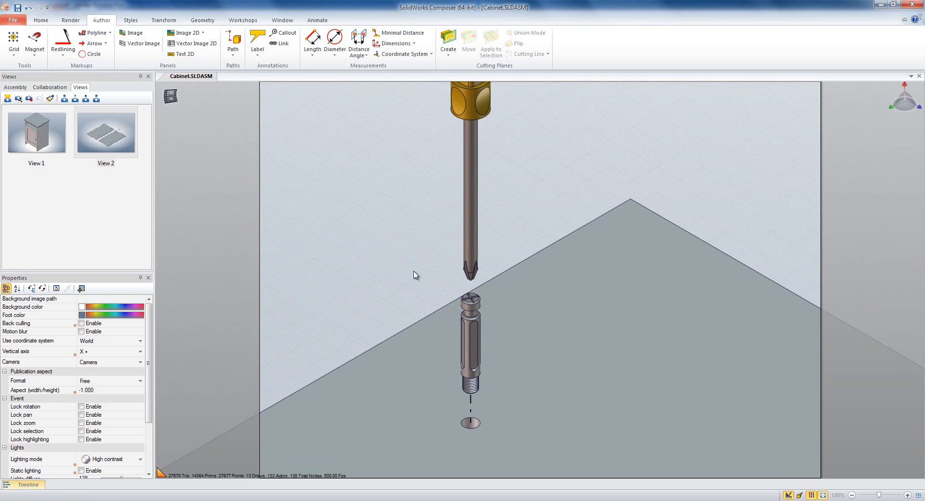
left_click(106, 43)
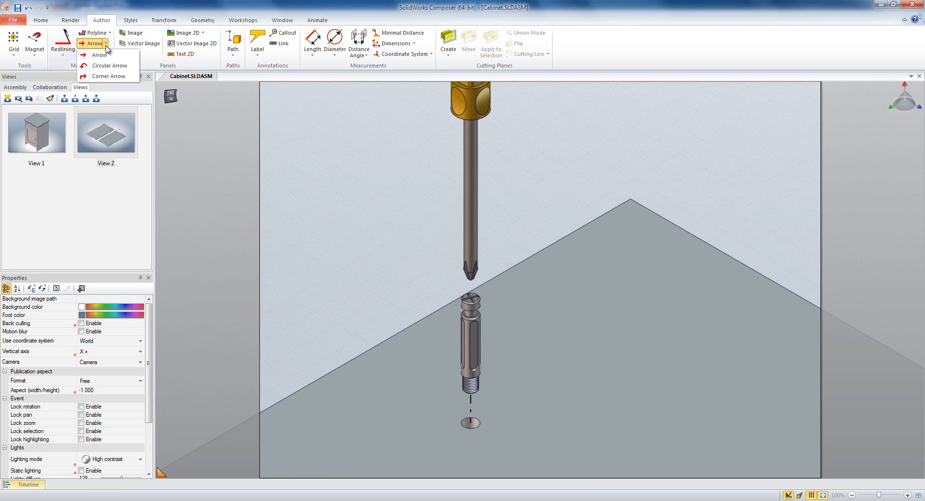
left_click(102, 73)
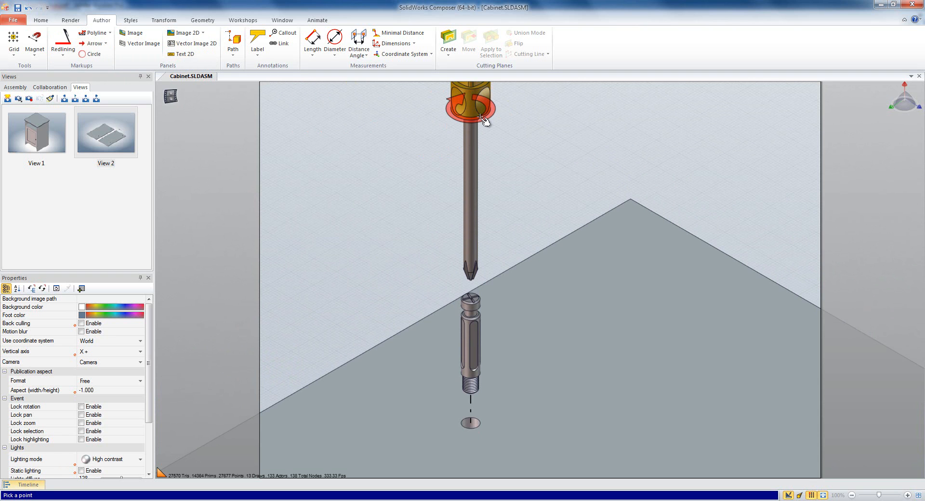
left_click(471, 232)
left_click(378, 200)
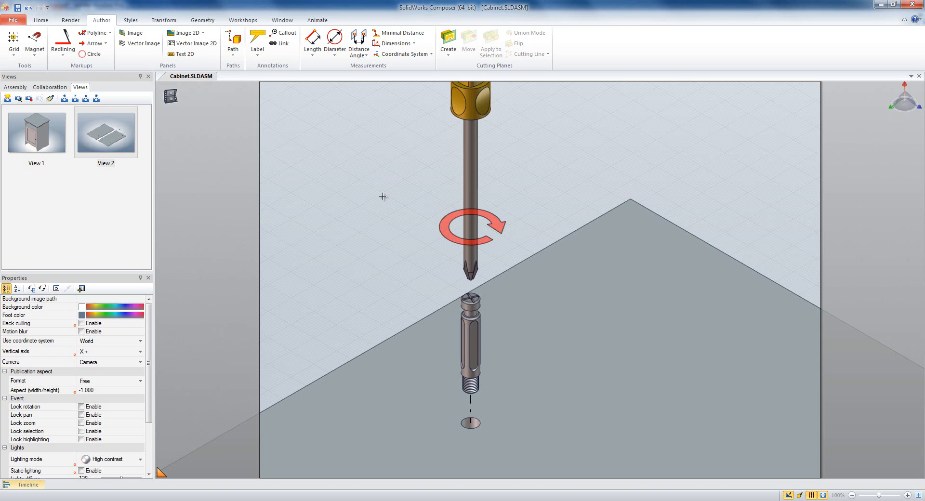
Set the circular arrow's background color to black and disable its Stay on top and Flat options.
left_click(439, 216)
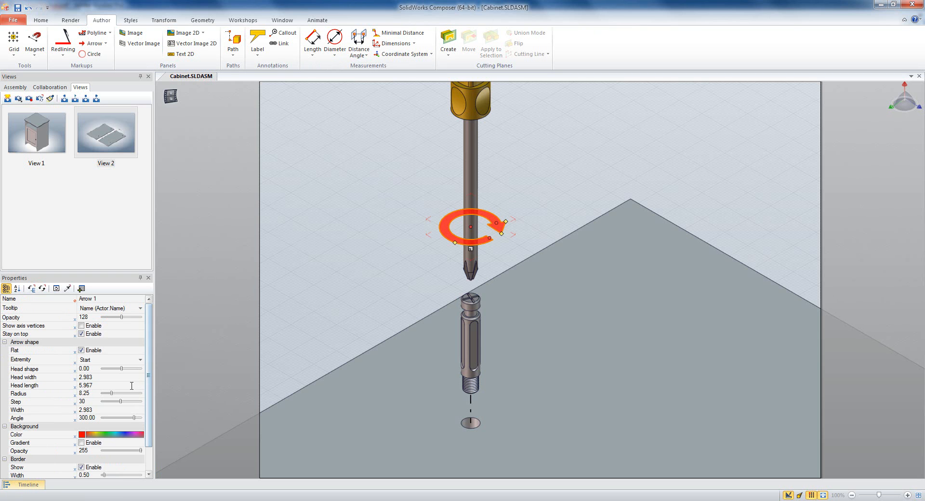
left_click(81, 334)
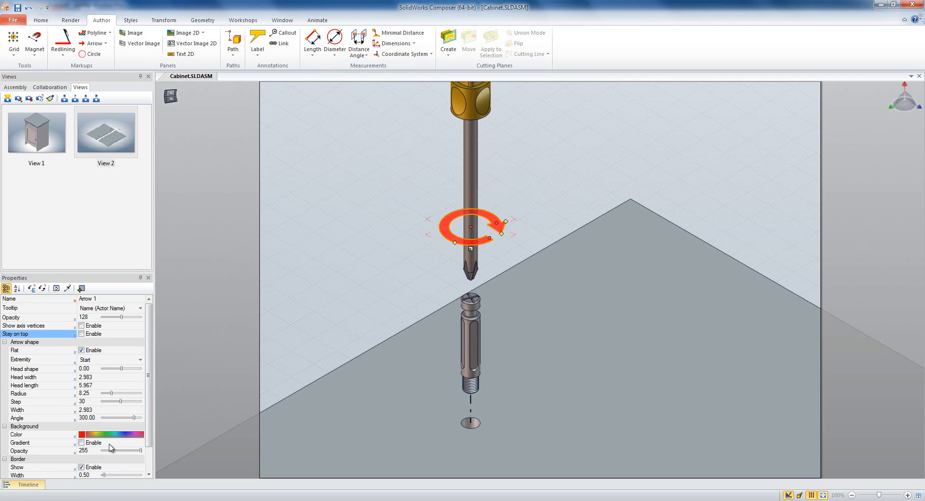
left_click(83, 435)
left_click(85, 445)
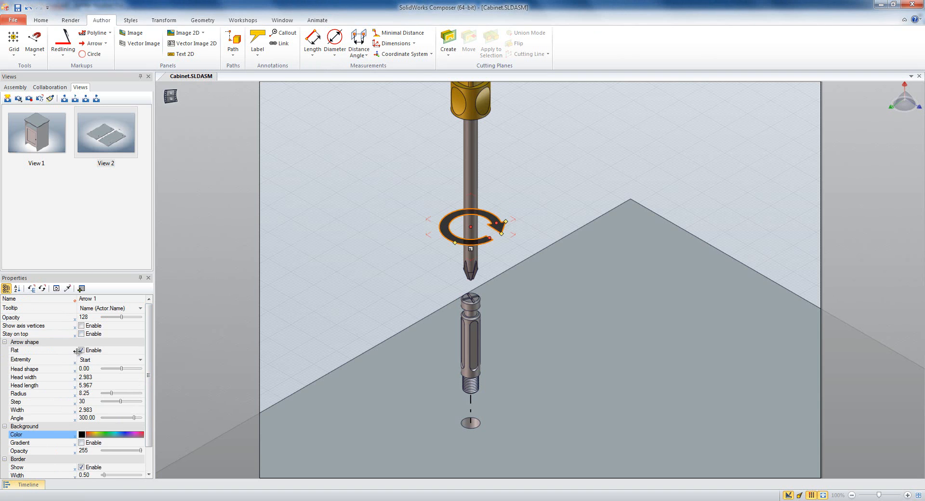
left_click(81, 350)
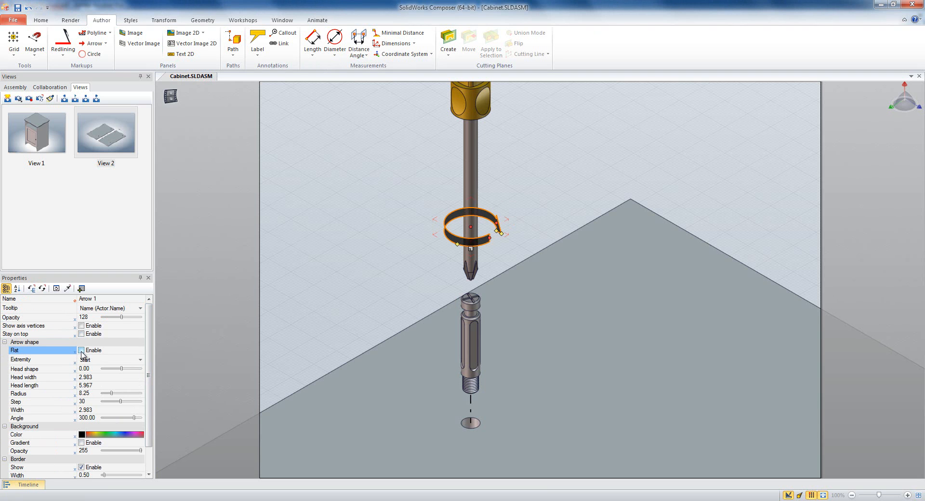
Rotate the circular arrow about the screwdriver's axis so its arrowhead faces the front of the shaft.
right_click(358, 252)
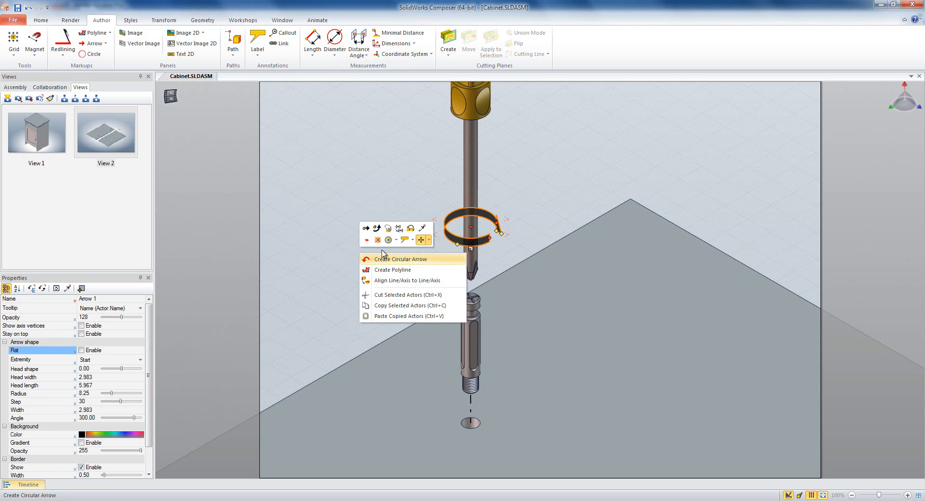
left_click(377, 229)
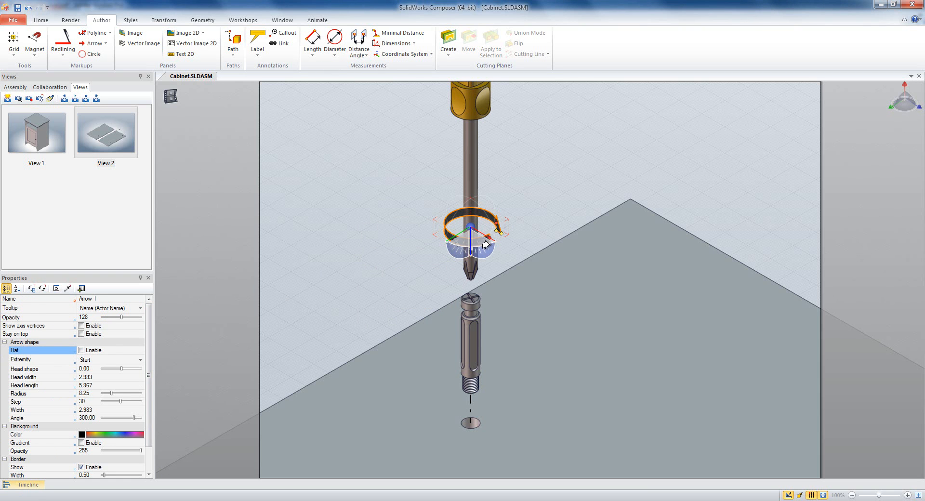
left_click_drag(479, 247, 418, 243)
left_click(384, 246)
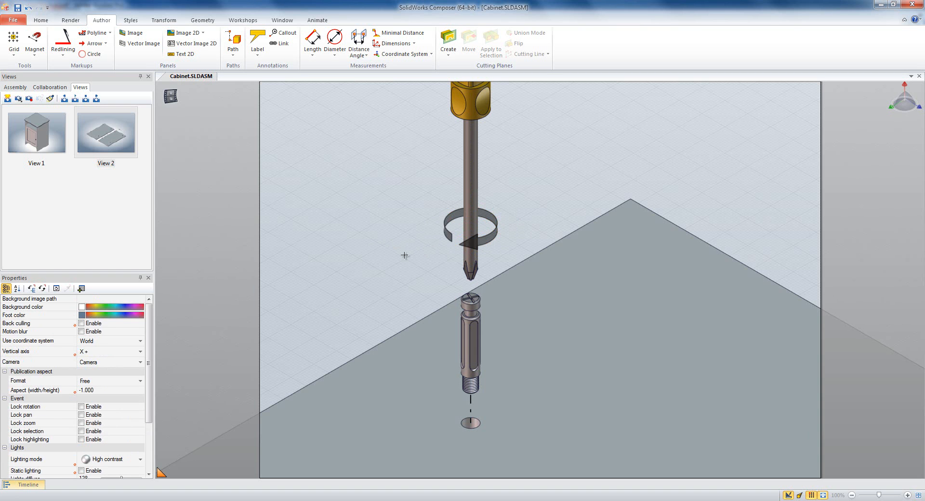
Make the circular arrow around the screwdriver's shaft fully opaque.
left_click(494, 234)
left_click(419, 256)
left_click(446, 225)
left_click(188, 295)
left_click(440, 209)
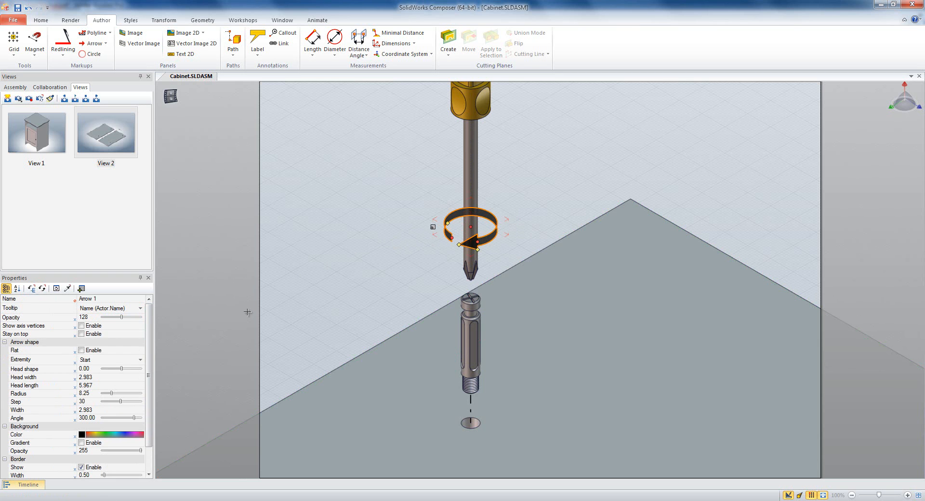
left_click_drag(125, 318, 141, 317)
left_click(315, 212)
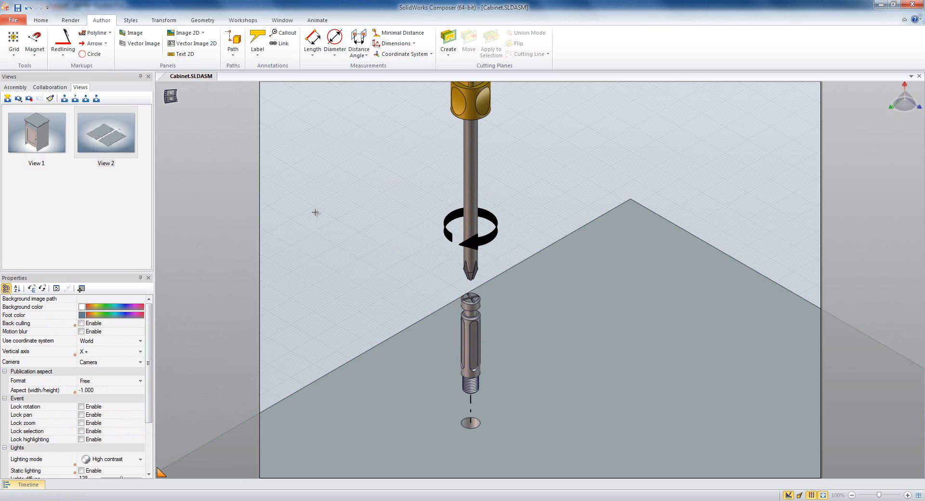
Add a label to the locking screw and place its text above and to the left of the screw.
left_click(257, 44)
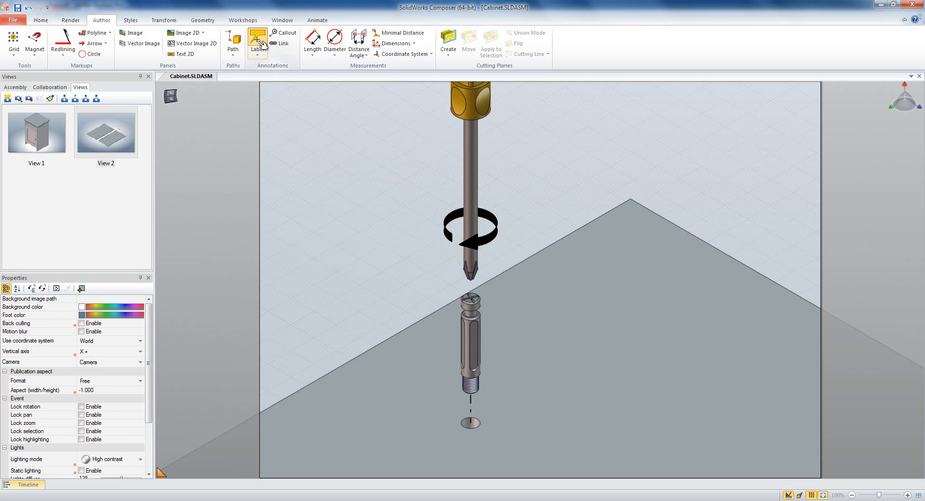
left_click(473, 343)
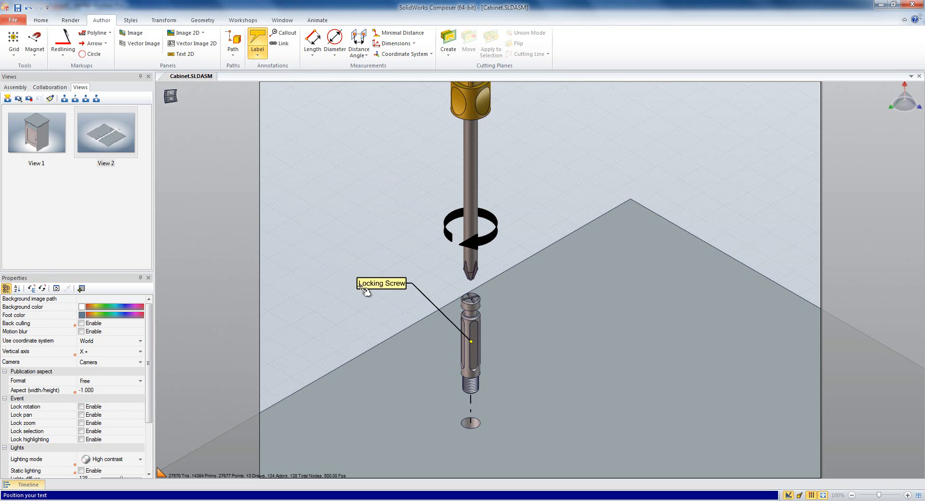
left_click(375, 285)
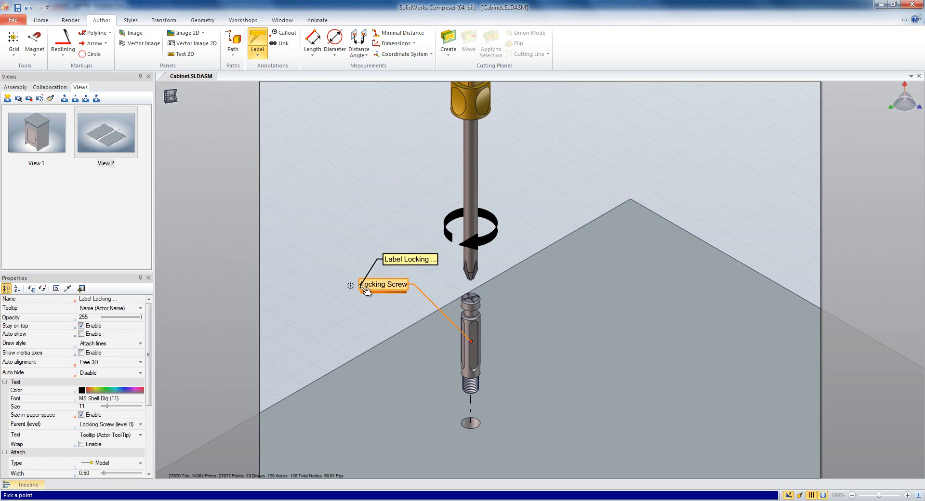
key("Escape")
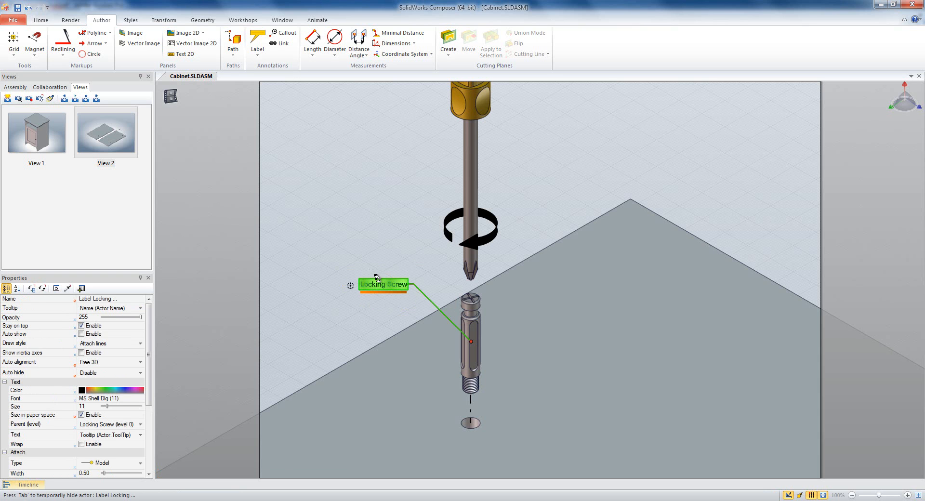
left_click(375, 285)
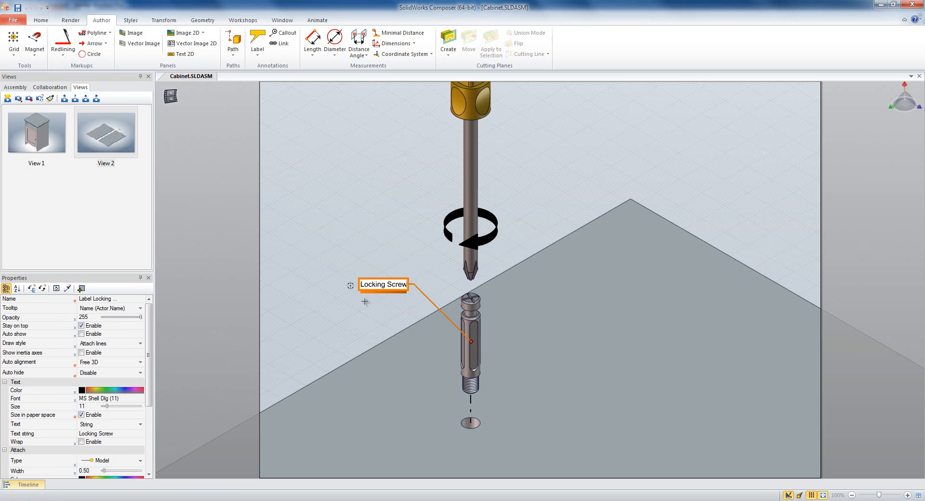
left_click(368, 300)
left_click(375, 285)
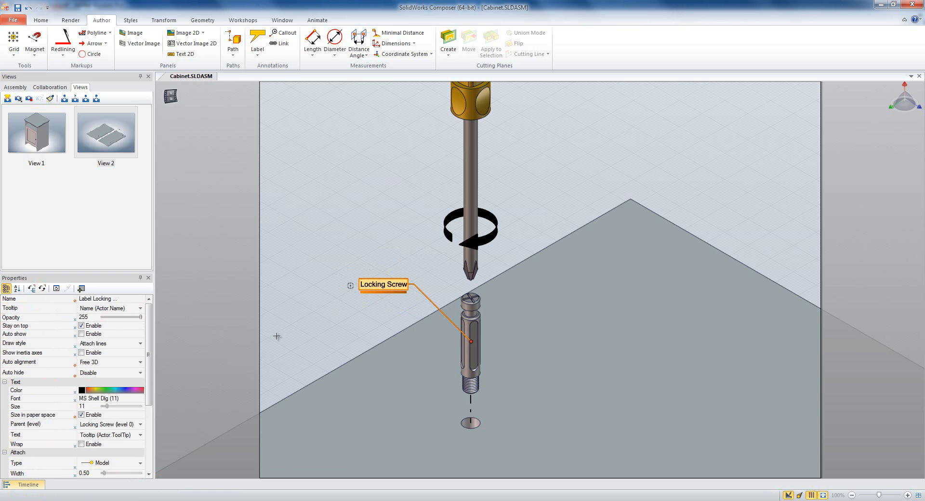
Make the locking screw's label show the Description meta-property.
left_click_drag(150, 377, 150, 401)
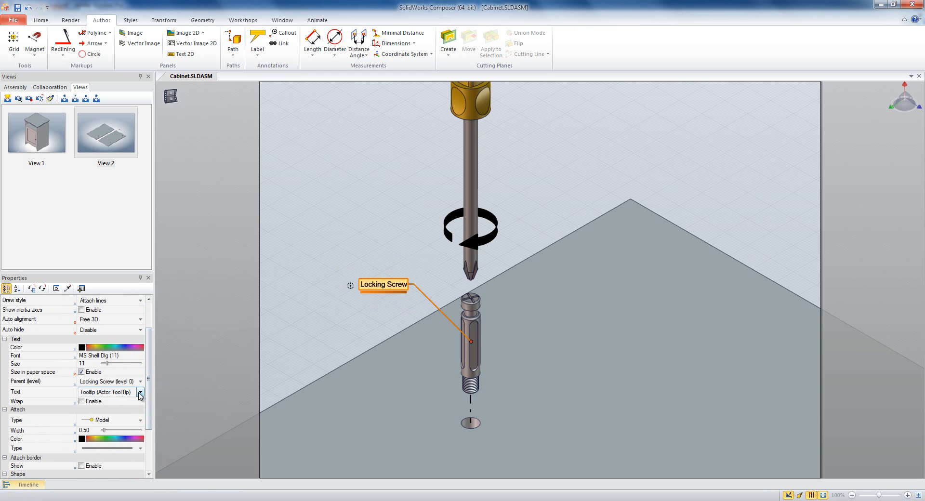
left_click(140, 392)
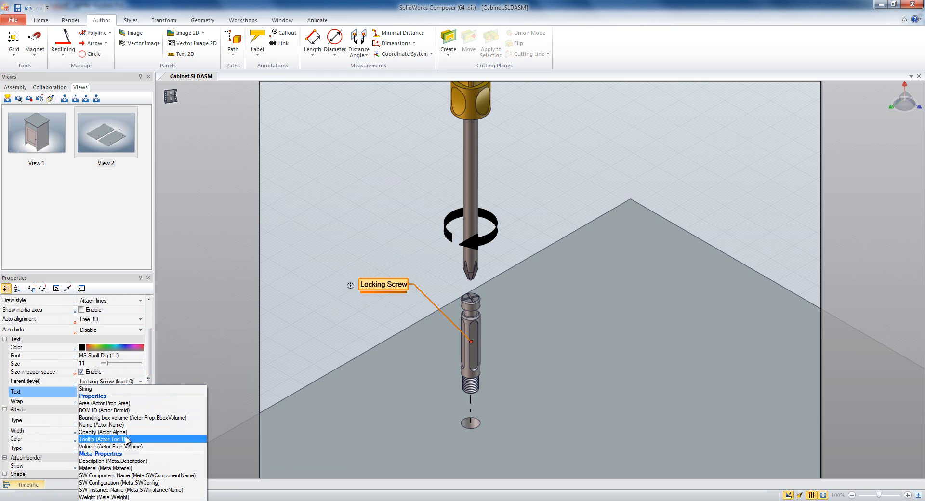
left_click(126, 462)
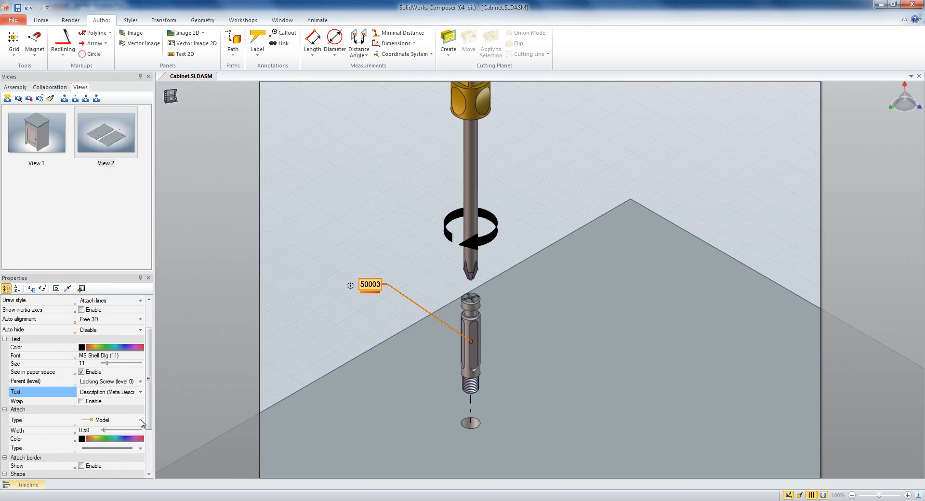
Remove the label's leader and frame by setting its attach type and shape to None.
left_click(101, 421)
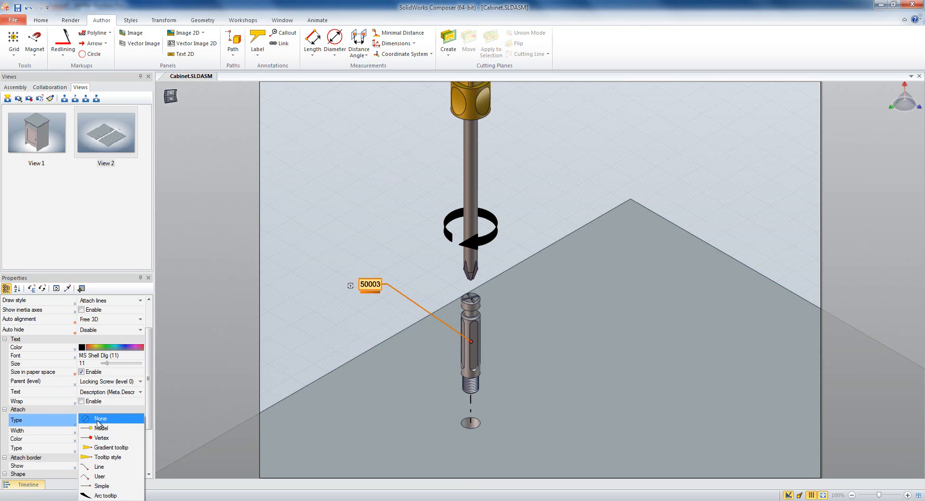
left_click(100, 429)
left_click(139, 422)
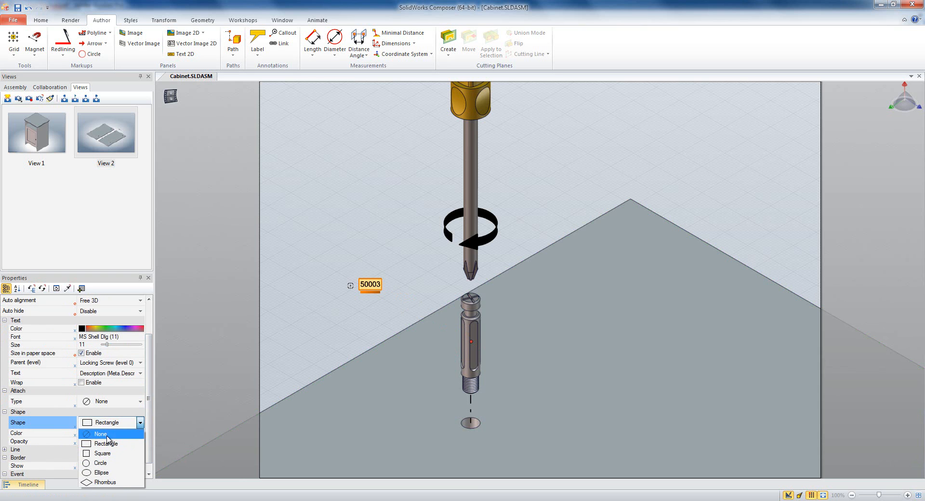
left_click(108, 438)
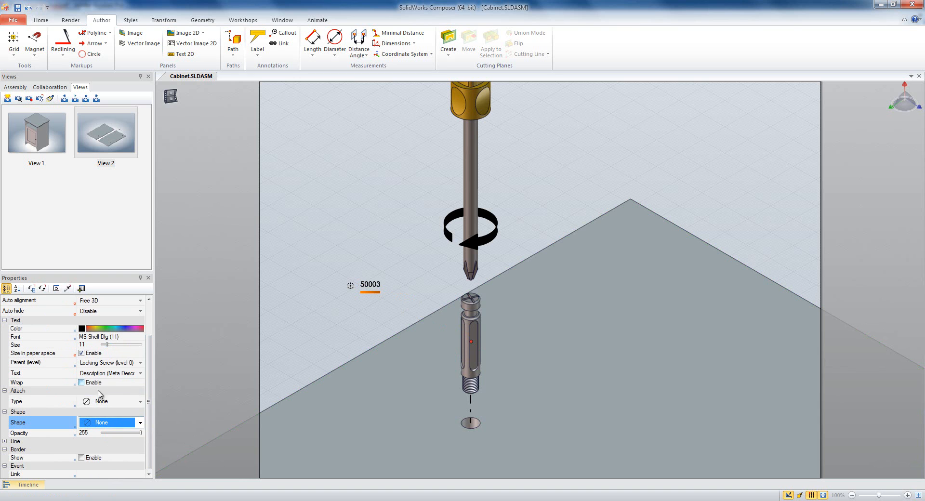
Enlarge the label text to size 27 and move it directly beside the locking screw's left side.
left_click_drag(107, 345, 116, 345)
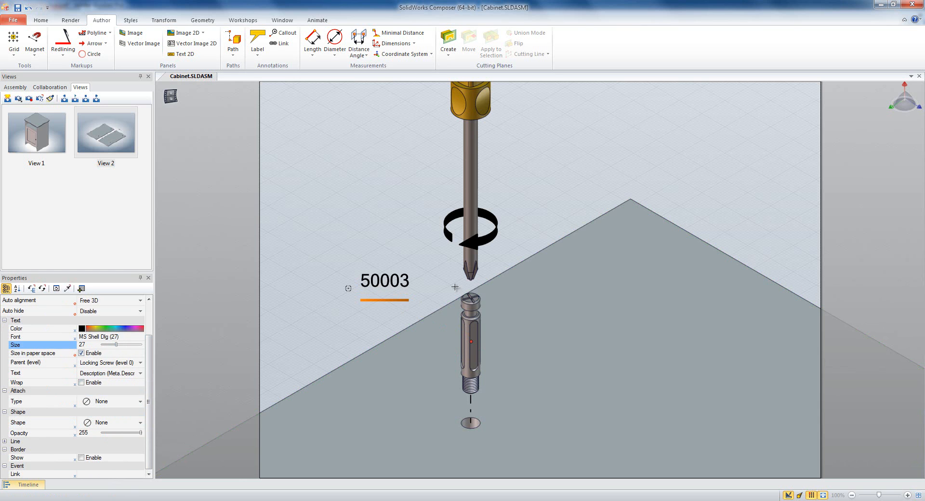
left_click_drag(389, 285, 438, 349)
left_click(384, 264)
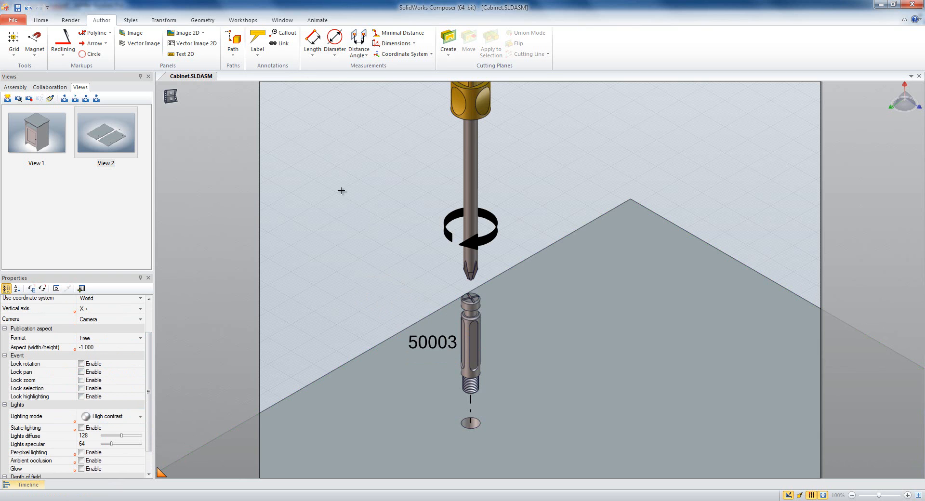
Define a circular technical-illustration detail area about 145 mm wide around the screw, its label, the hole and the rotation arrow.
left_click(252, 22)
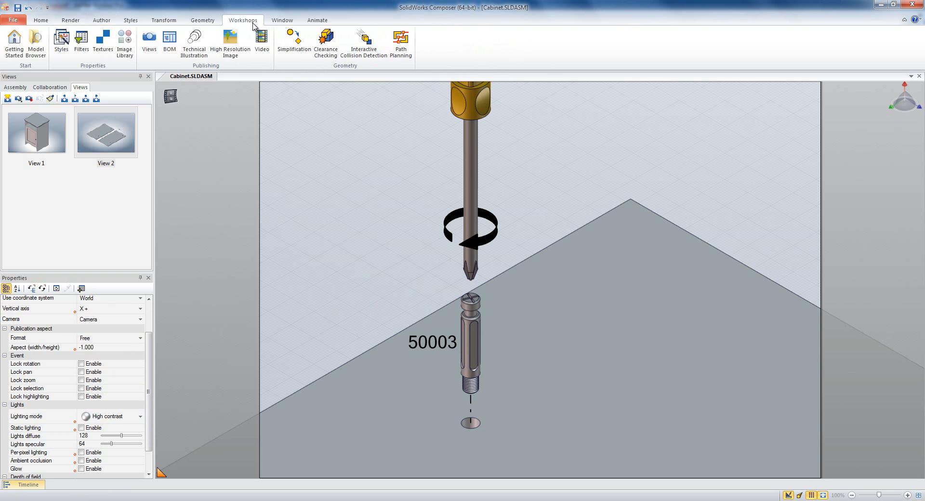
left_click(194, 42)
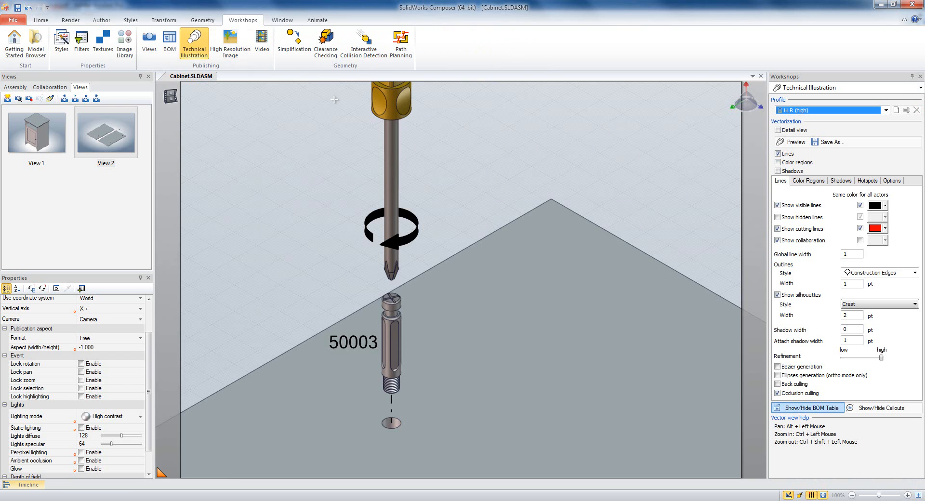
left_click(777, 130)
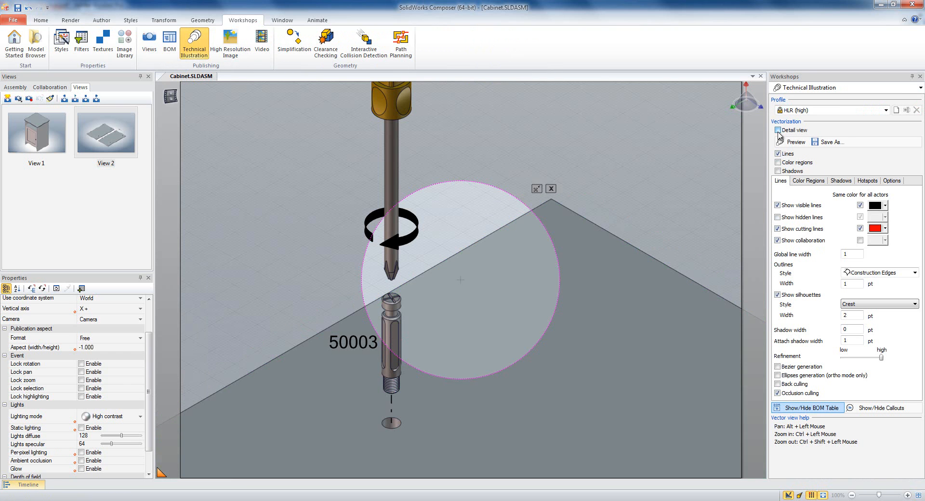
left_click_drag(451, 180, 351, 247)
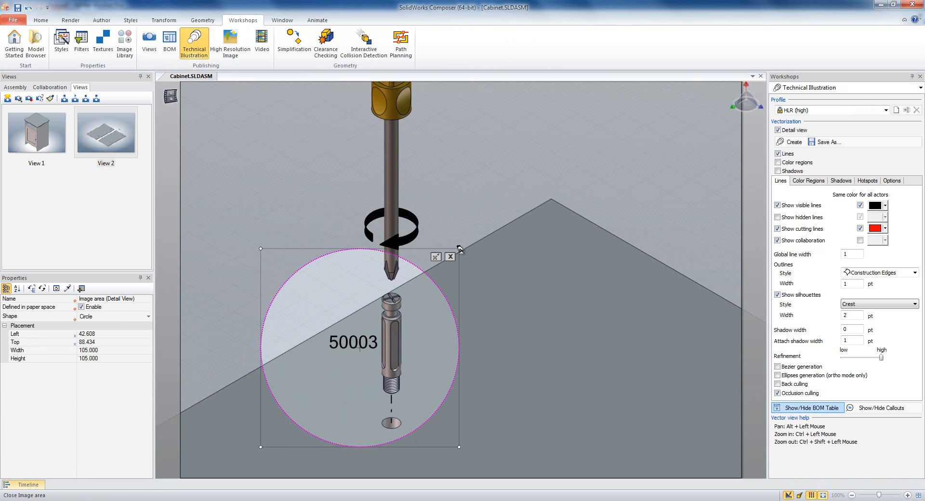
left_click_drag(458, 245, 450, 179)
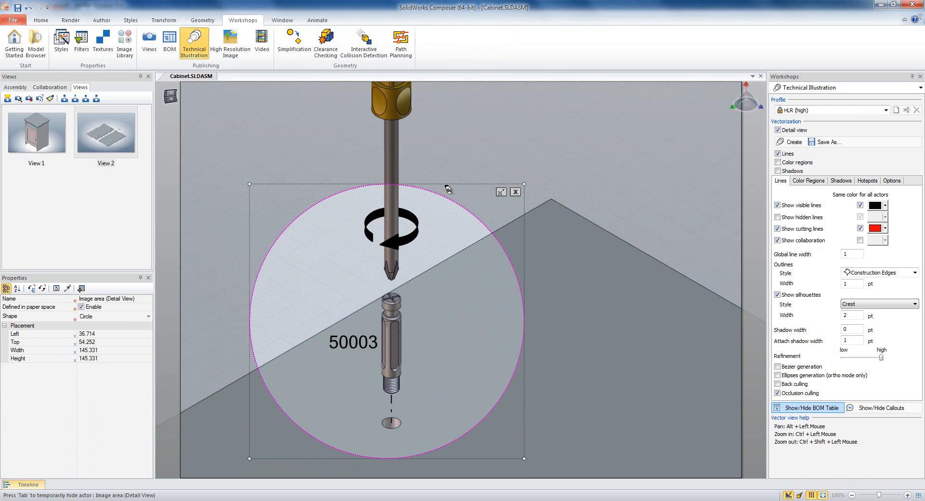
Create the vector detail view from the circular area using the HLR (high) profile, and close the image area.
left_click(790, 142)
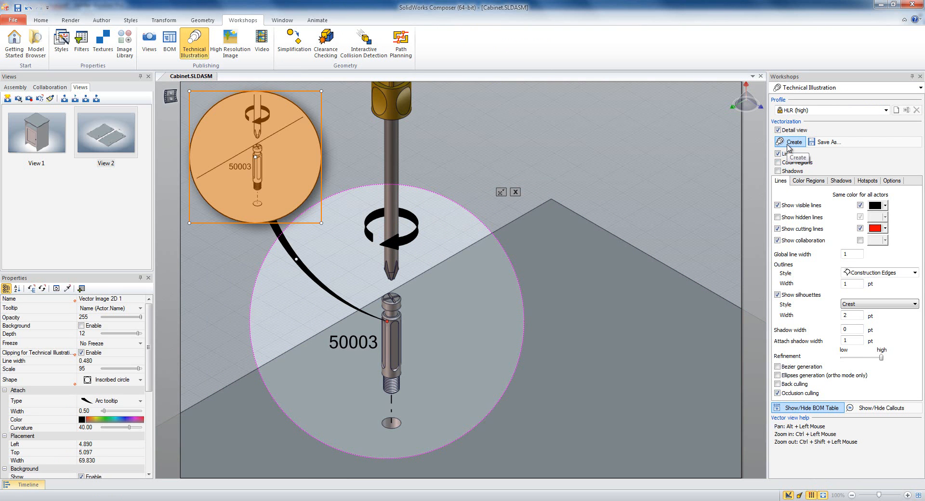
left_click(514, 192)
left_click(513, 185)
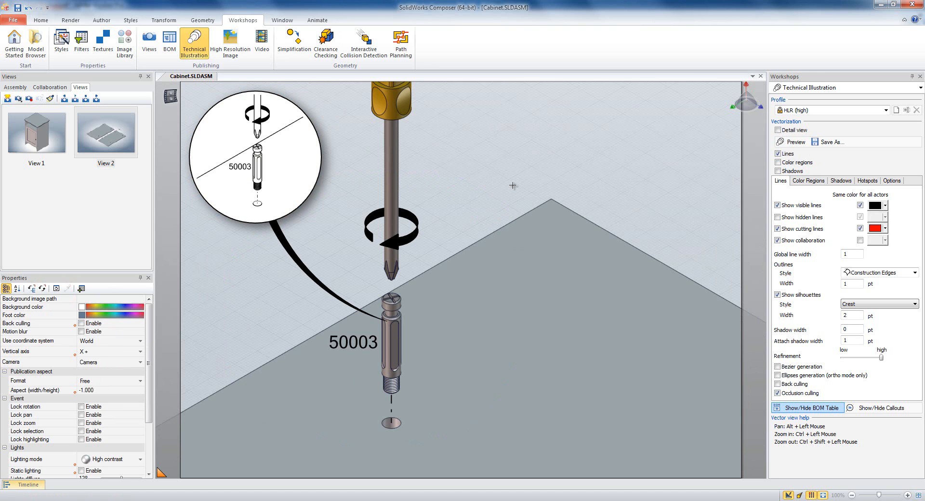
Restore View 2 and show the vector detail image of the locking screw in it.
left_click(307, 162)
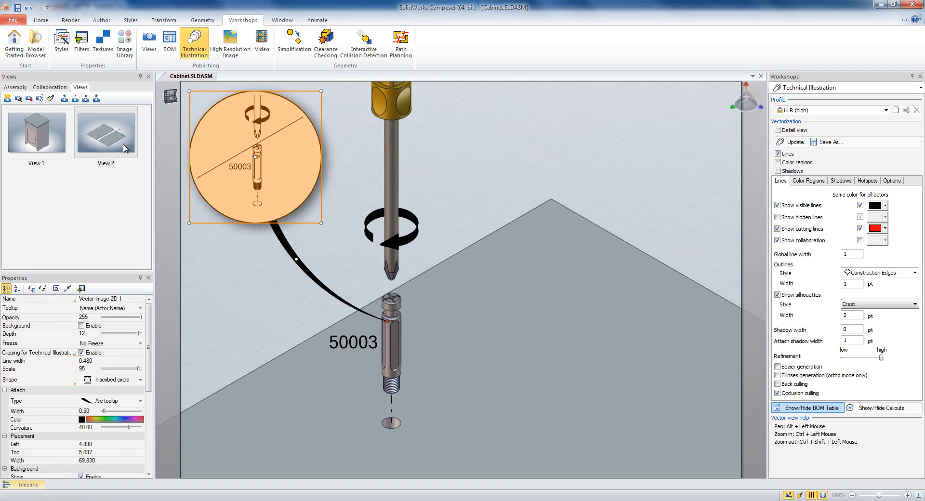
left_click(123, 145)
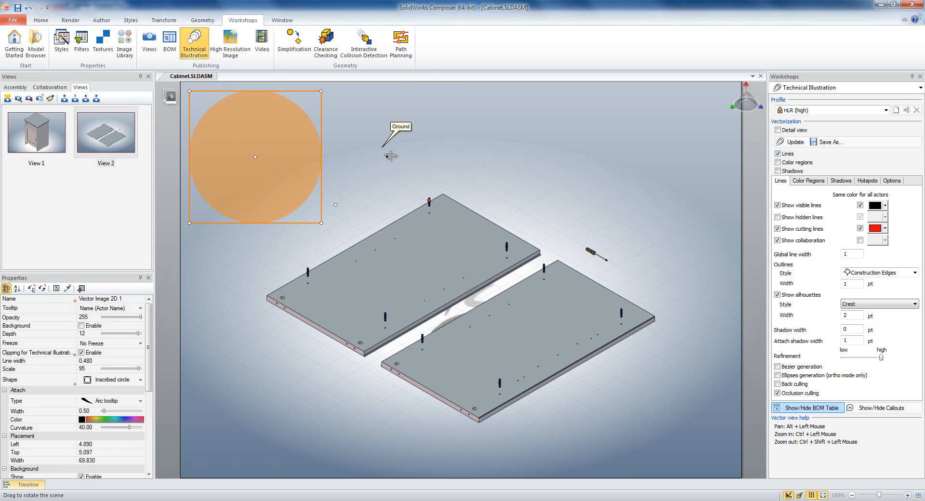
right_click(389, 156)
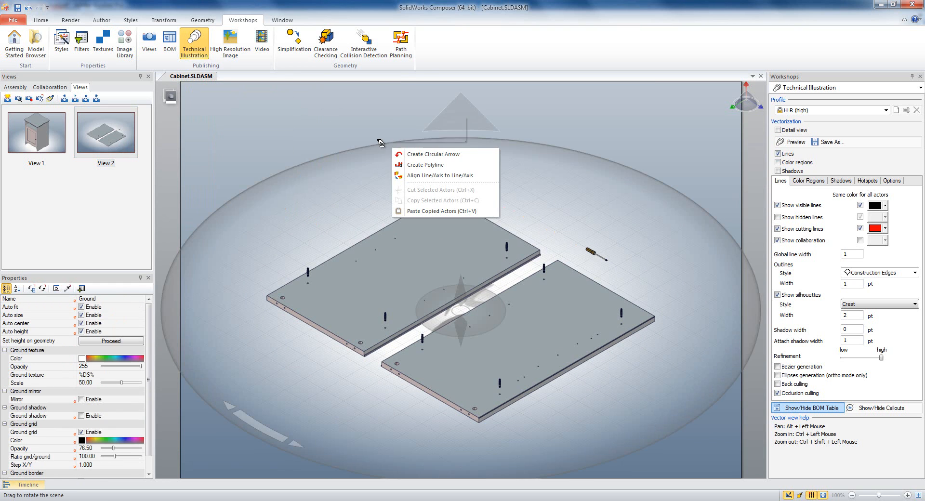
left_click(60, 90)
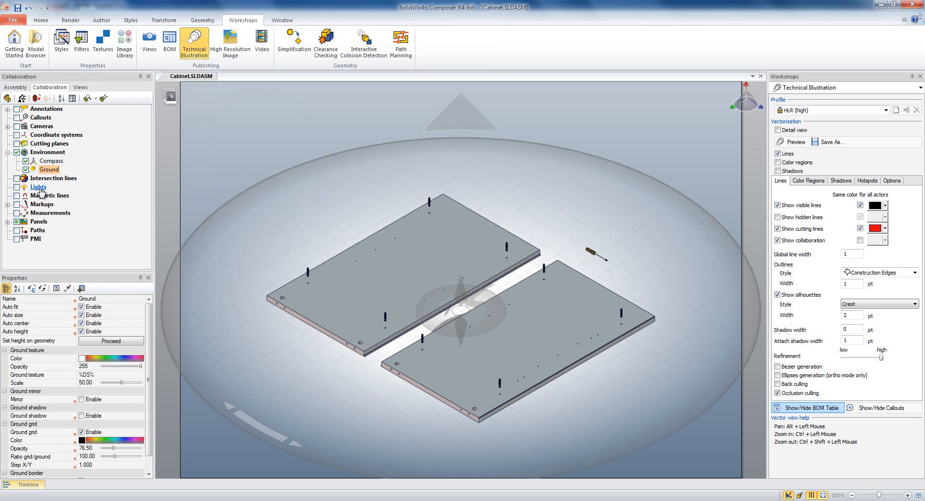
left_click(8, 222)
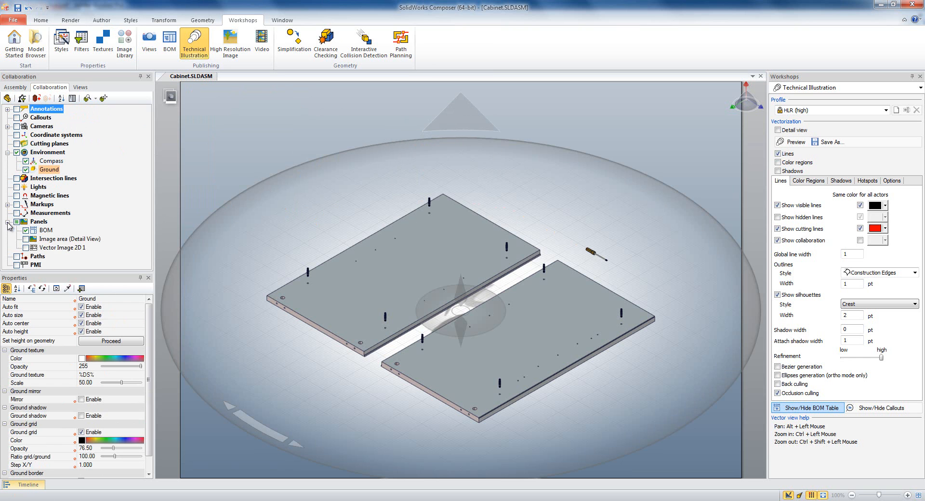
left_click(63, 247)
left_click(62, 247)
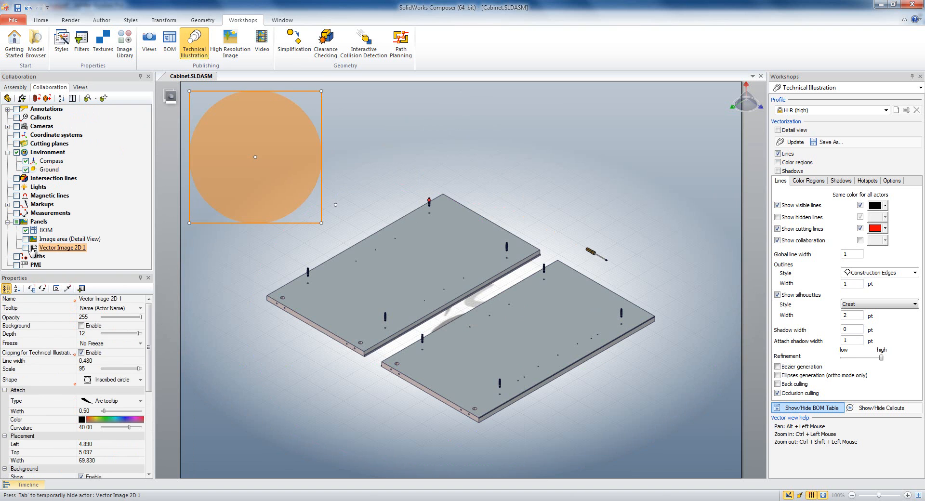
left_click(26, 248)
left_click(378, 134)
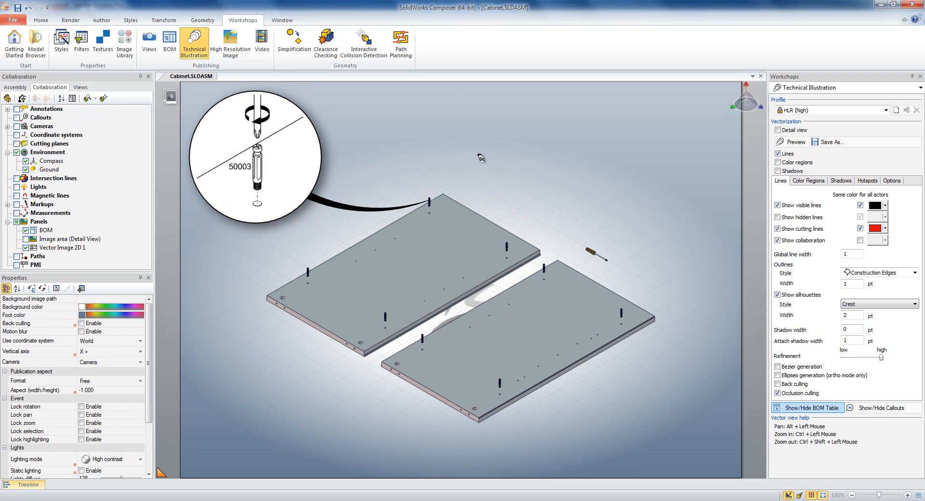
Hide the Philips 6 mm screwdriver and move the circular detail image above the right-hand panel.
left_click(15, 87)
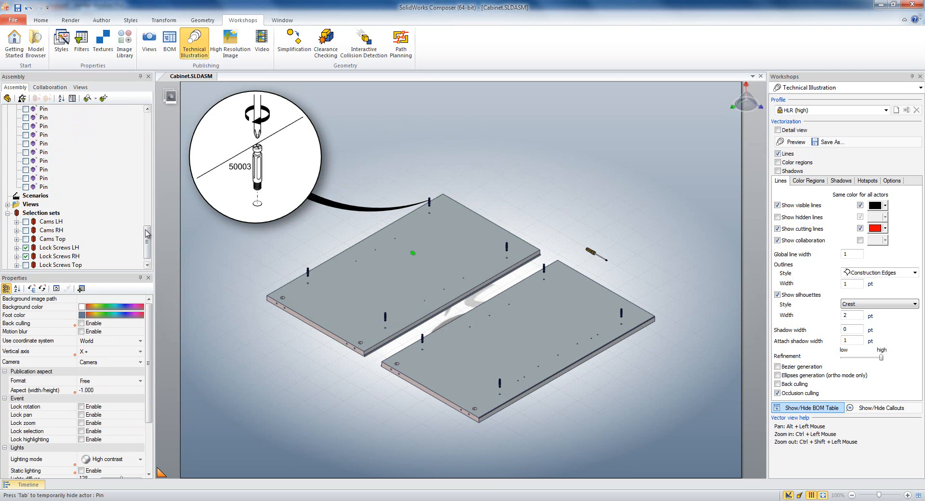
scroll(33, 122, "up", 20)
left_click(25, 126)
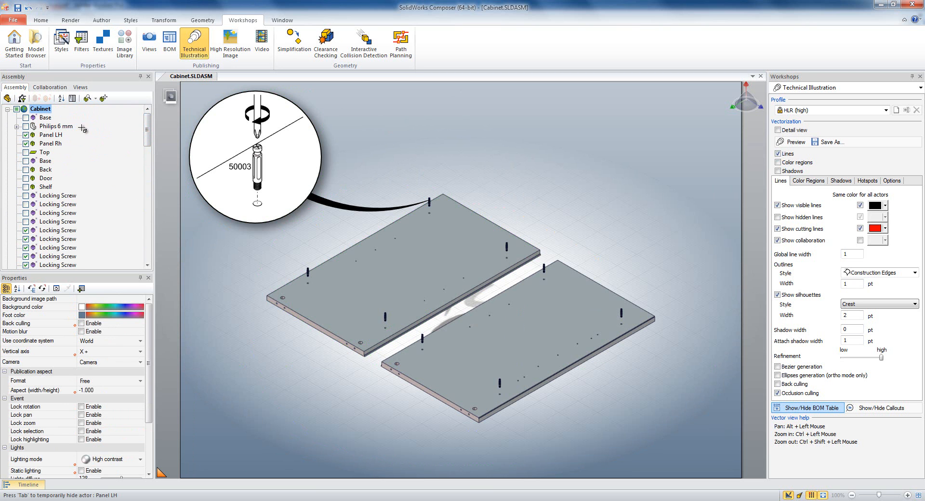
left_click_drag(227, 152, 558, 168)
left_click(357, 178)
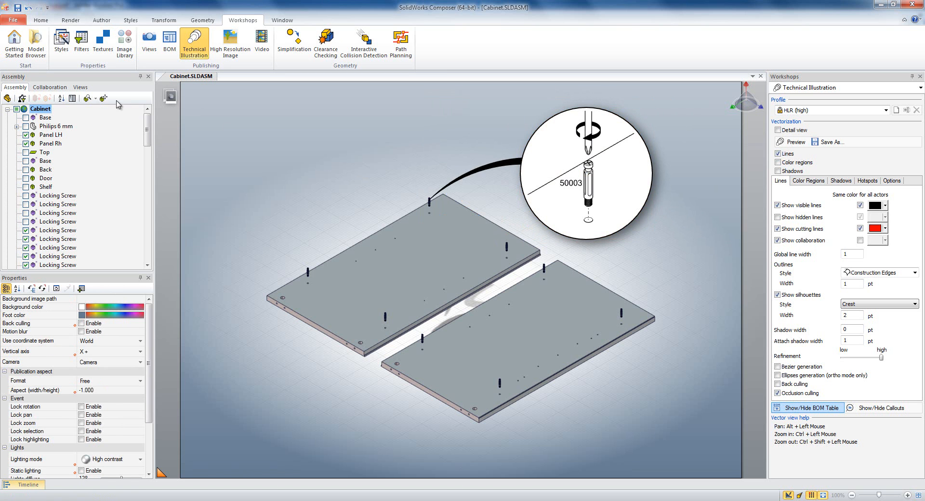
Update View 2 with the current scene and restore View 1.
left_click(80, 87)
right_click(110, 143)
left_click(117, 148)
left_click(251, 143)
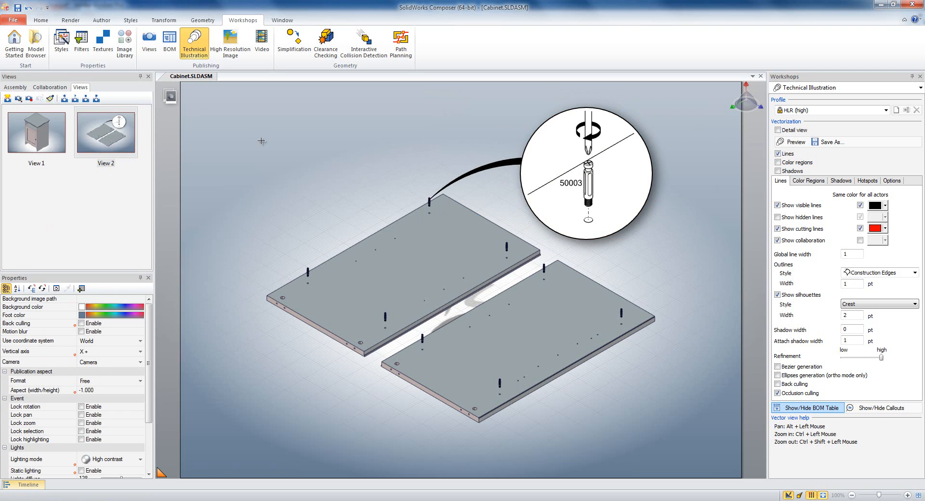
left_click(32, 146)
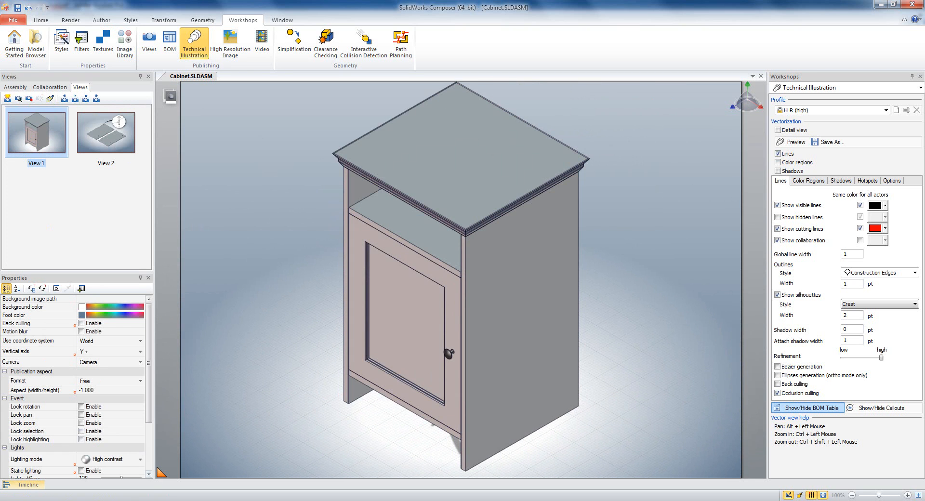
Check step 2 in the Instruction Manual PDF, return to Composer, and show only Panel Rh and the two Base panels.
left_click(159, 500)
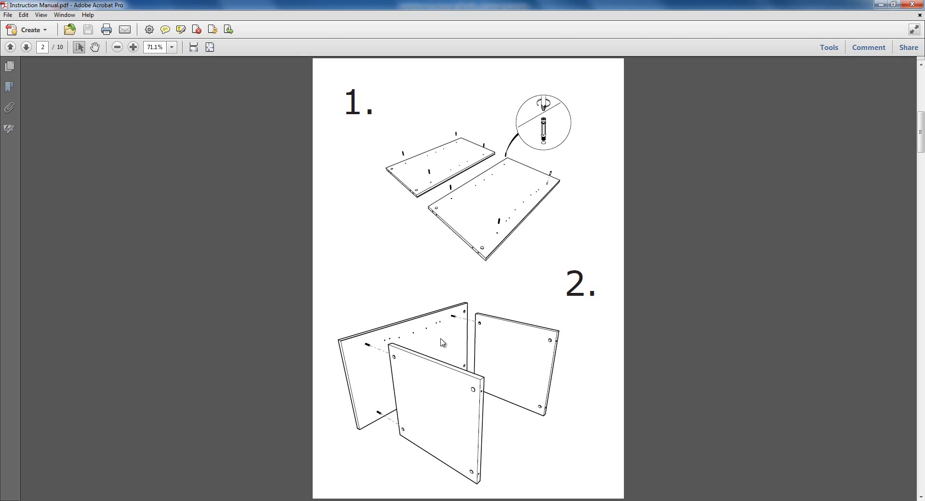
left_click(240, 496)
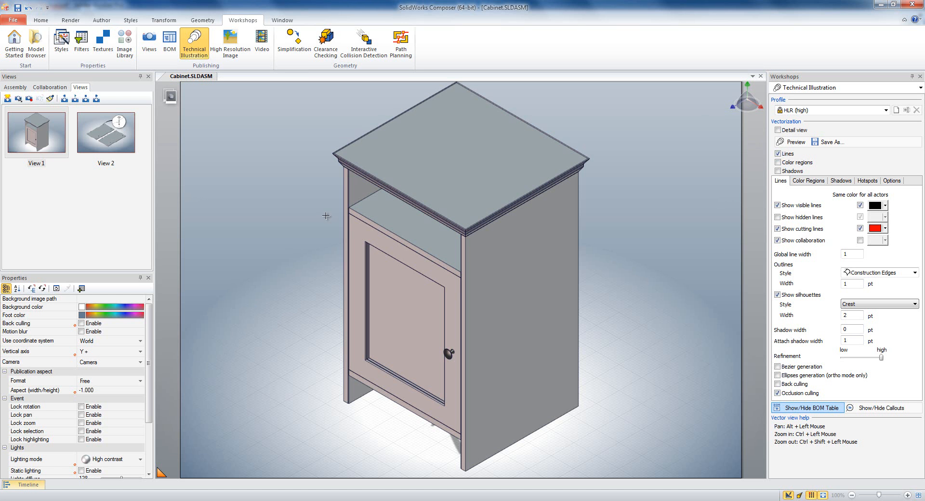
left_click(359, 199)
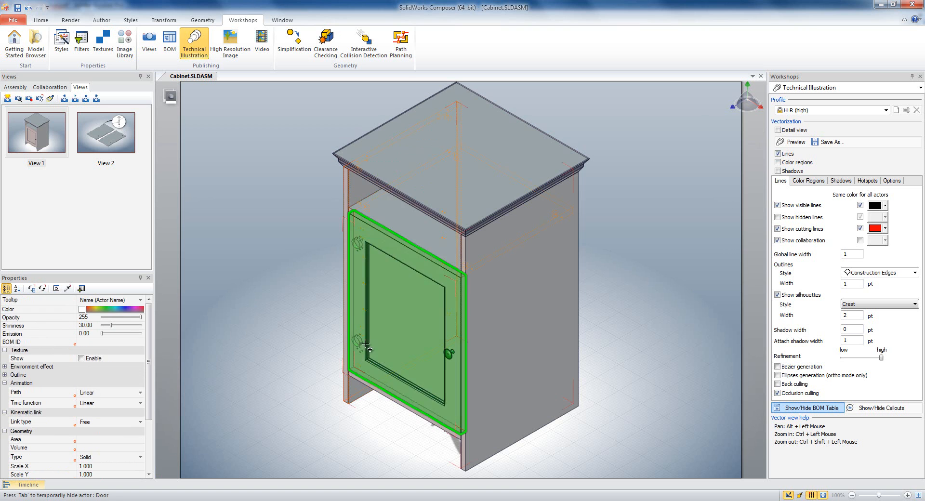
right_click(273, 336)
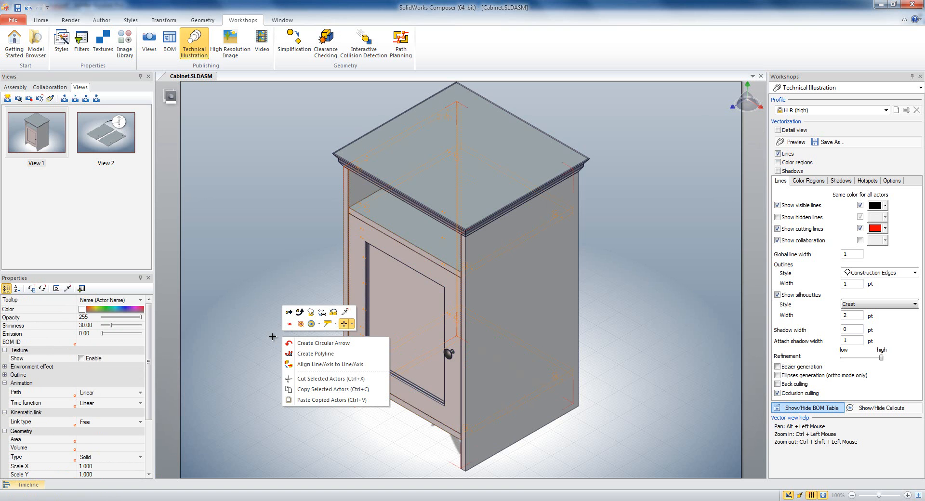
left_click(318, 325)
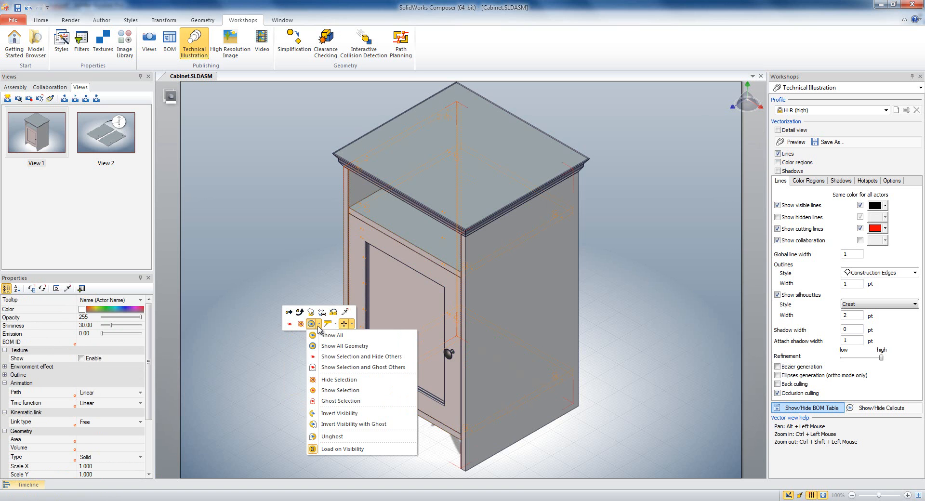
left_click(329, 367)
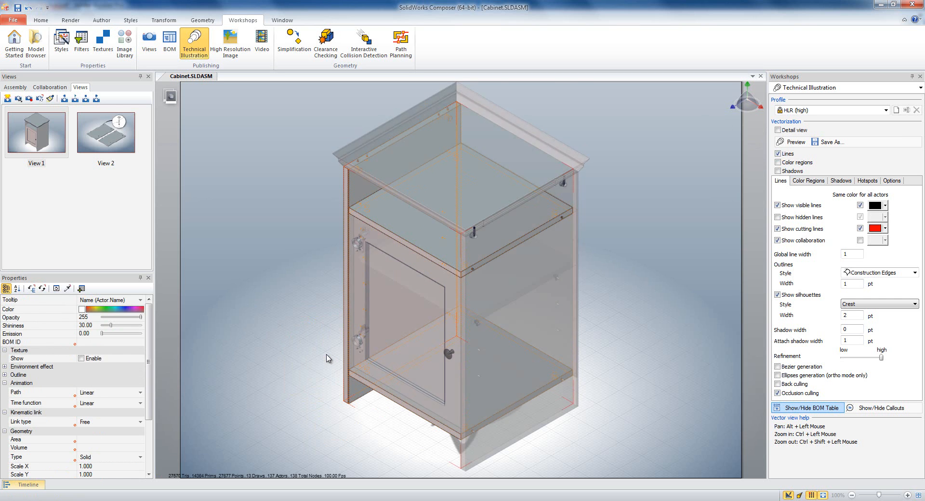
left_click(254, 298)
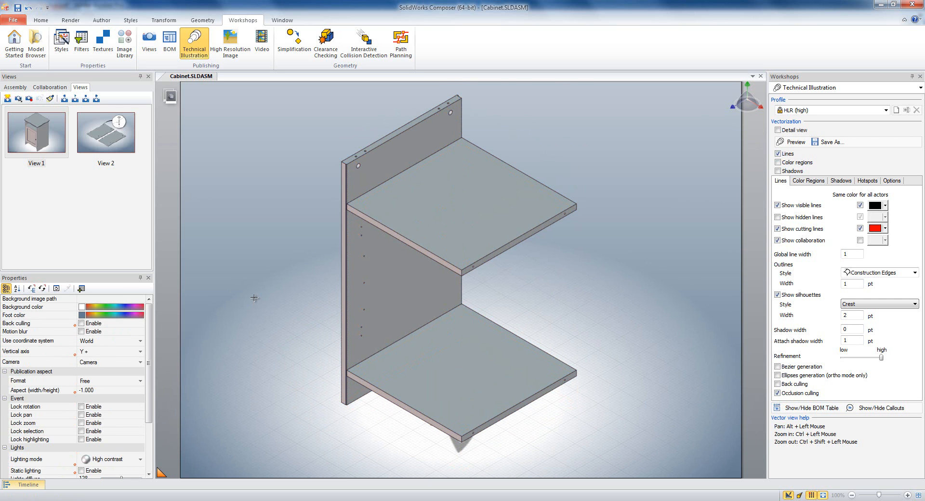
Translate Panel Rh straight outward, away from the two Base panels, to leave a gap between them.
left_click(364, 314)
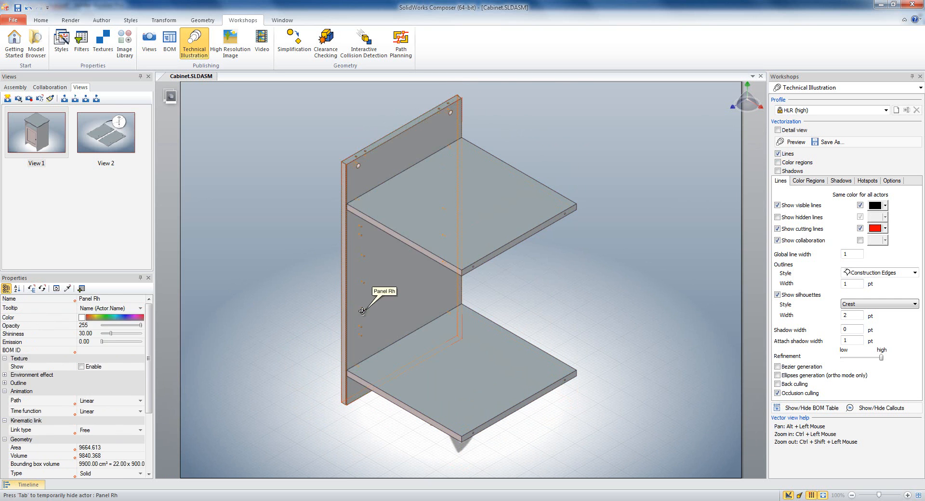
right_click(365, 314)
left_click(381, 289)
left_click_drag(423, 260, 396, 252)
left_click(264, 247)
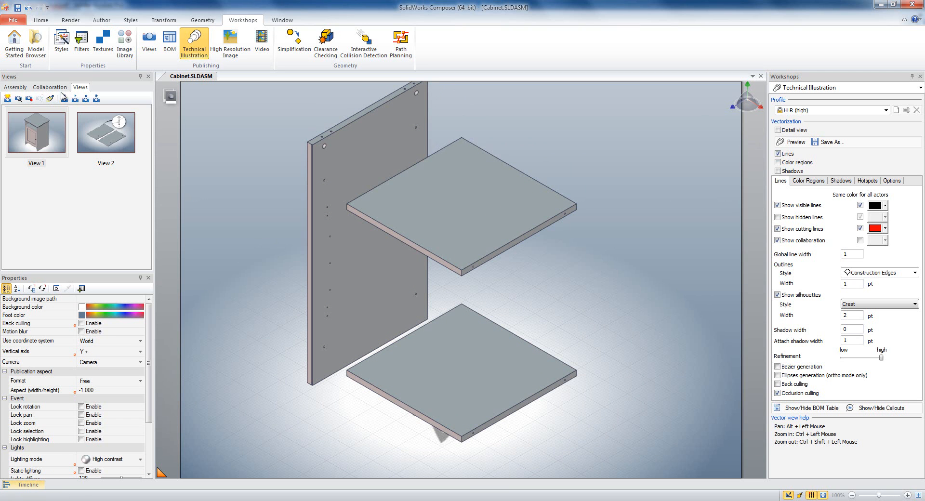
Show the Lock Screws LH selection set and shift its screws to line up with the moved Panel Rh.
left_click(15, 87)
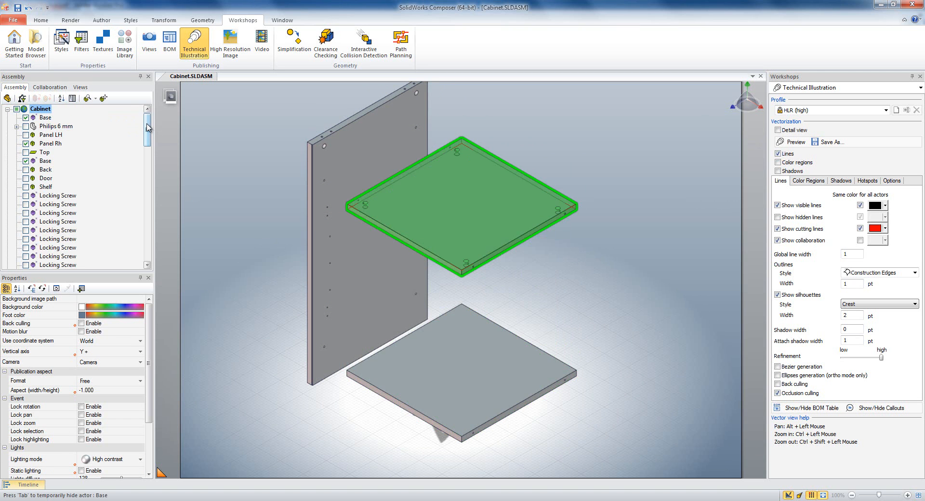
left_click(150, 264)
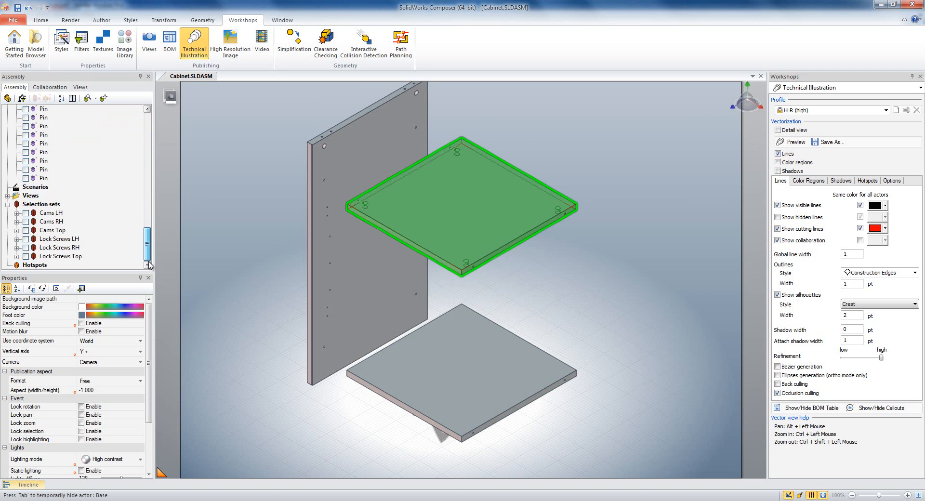
left_click(26, 240)
left_click(32, 240)
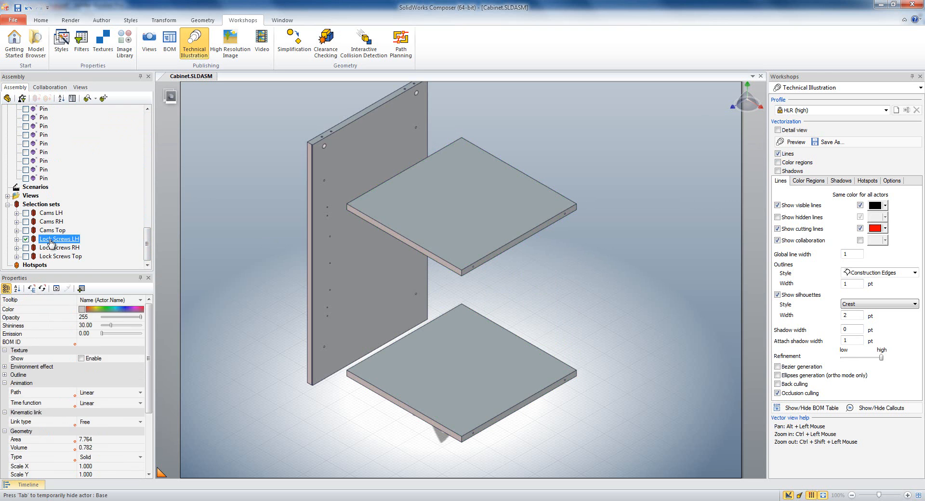
right_click(270, 211)
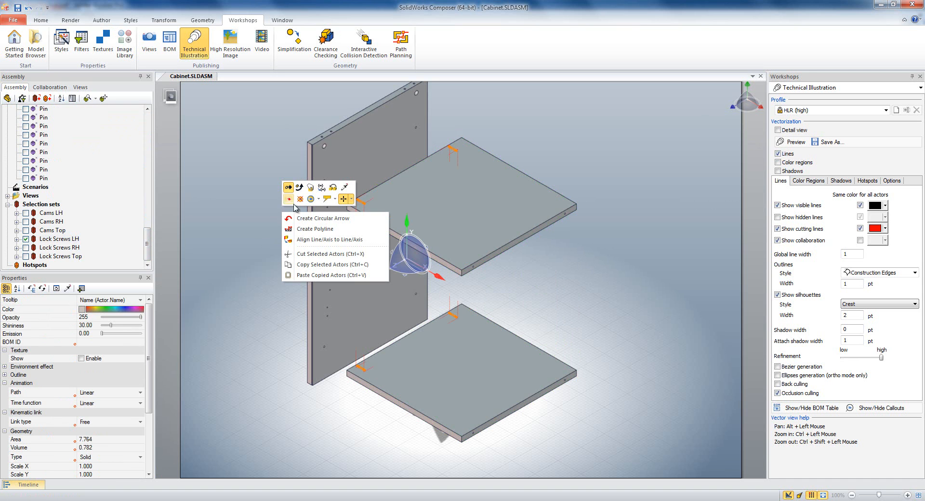
left_click(321, 188)
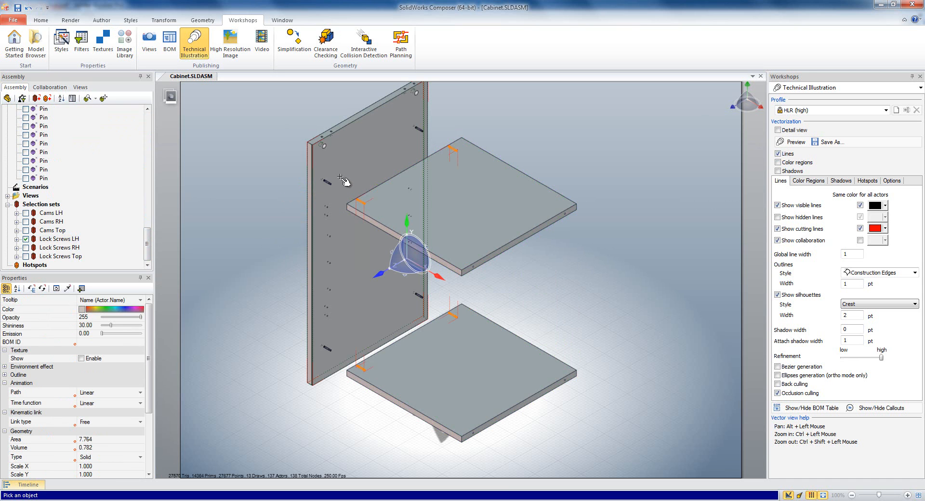
left_click(340, 176)
left_click(233, 207)
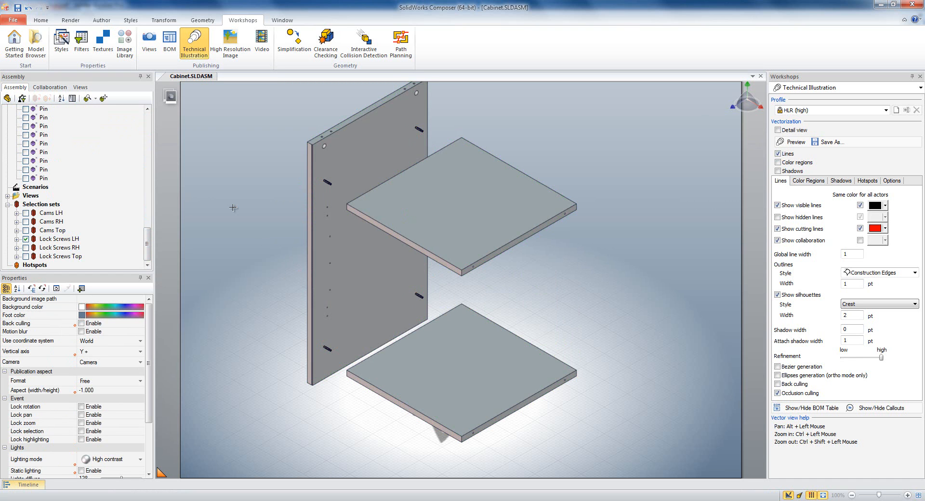
Set the scene's vertical axis to Z+ so the cabinet lies on its back.
left_click(129, 355)
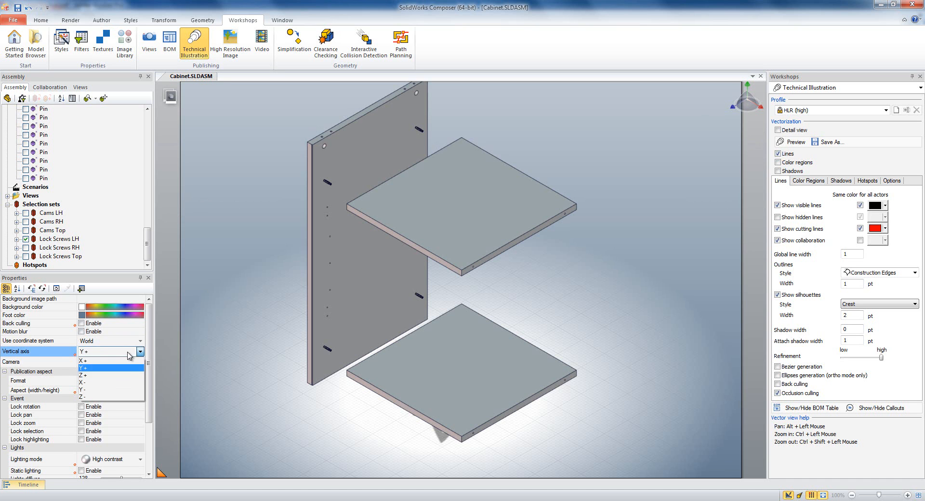
left_click(124, 369)
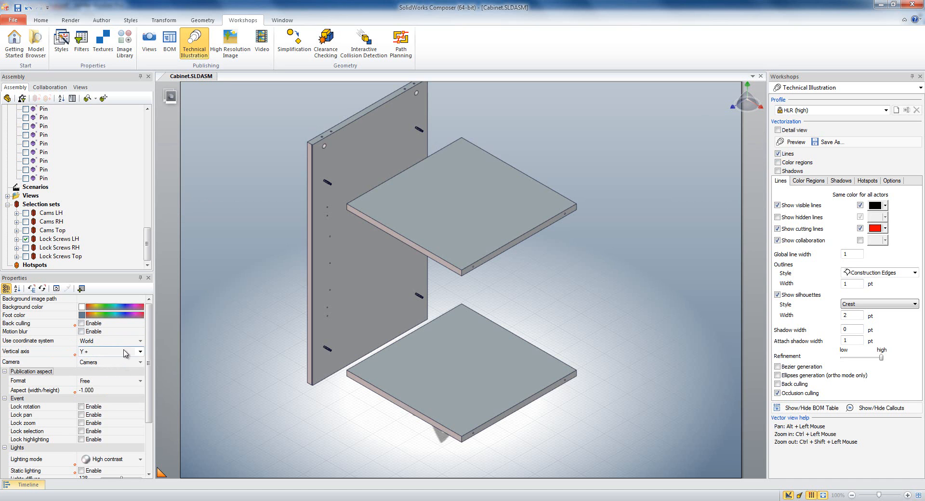
left_click(124, 351)
left_click(116, 377)
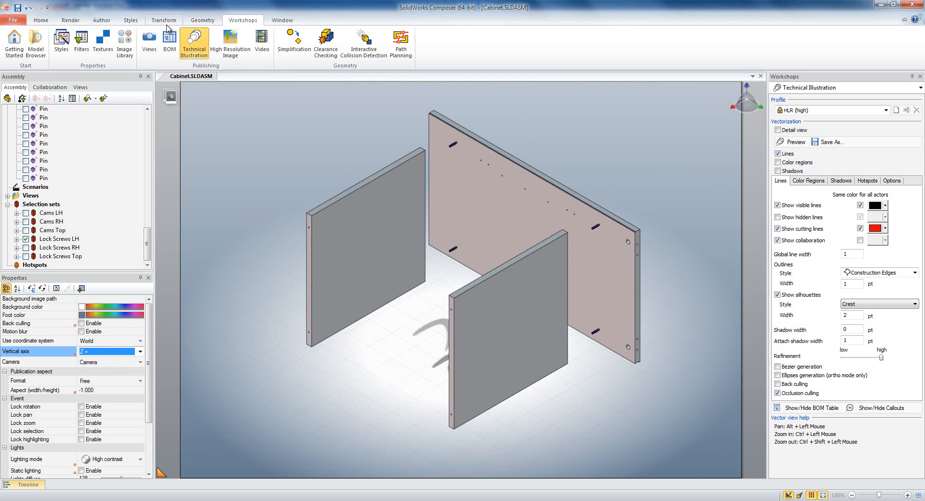
Align the camera to the 3/4 X+ Y- Z+ view, with Panel Rh behind the two Base panels.
mouse_move(237, 156)
middle_mouse_down()
mouse_move(275, 169)
mouse_move(241, 156)
middle_mouse_up()
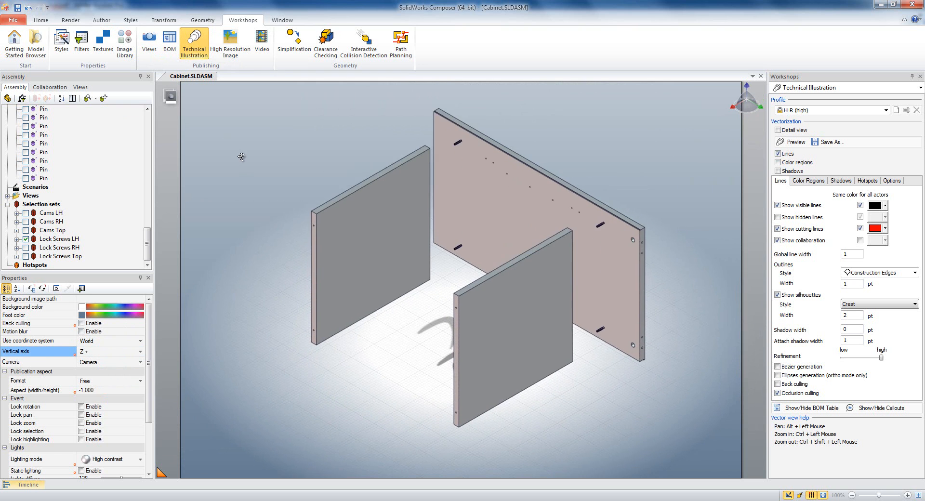
right_click_drag(242, 156, 264, 162)
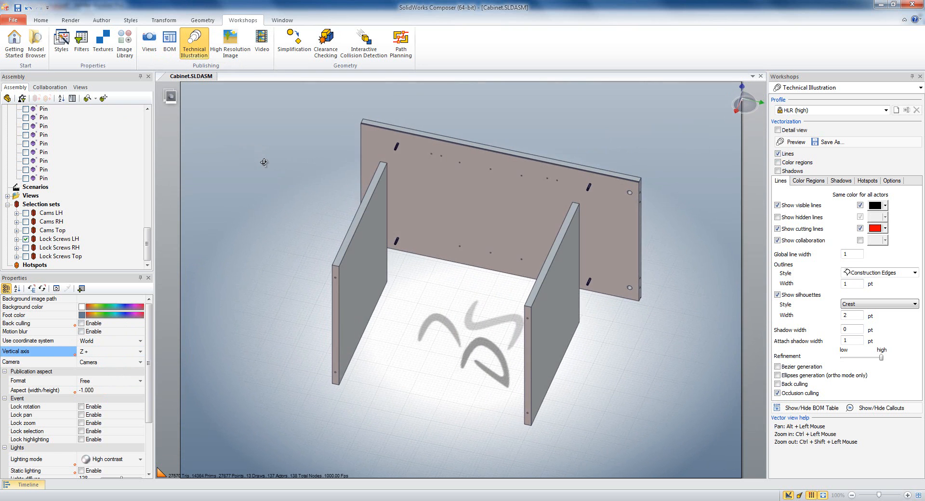
left_click(75, 23)
left_click(52, 23)
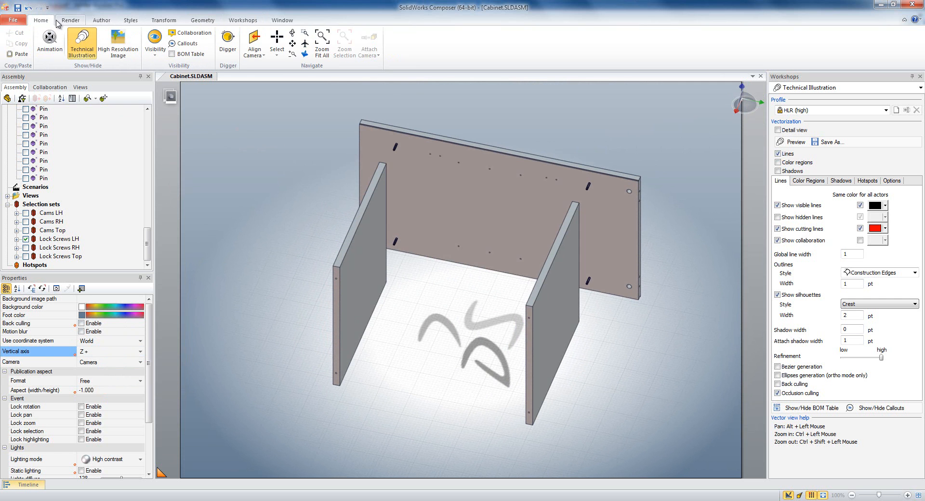
left_click(255, 51)
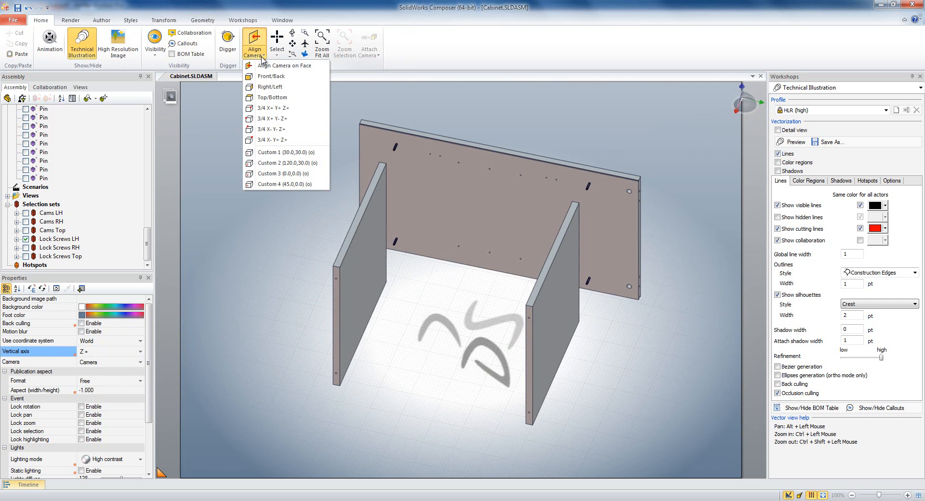
left_click(256, 109)
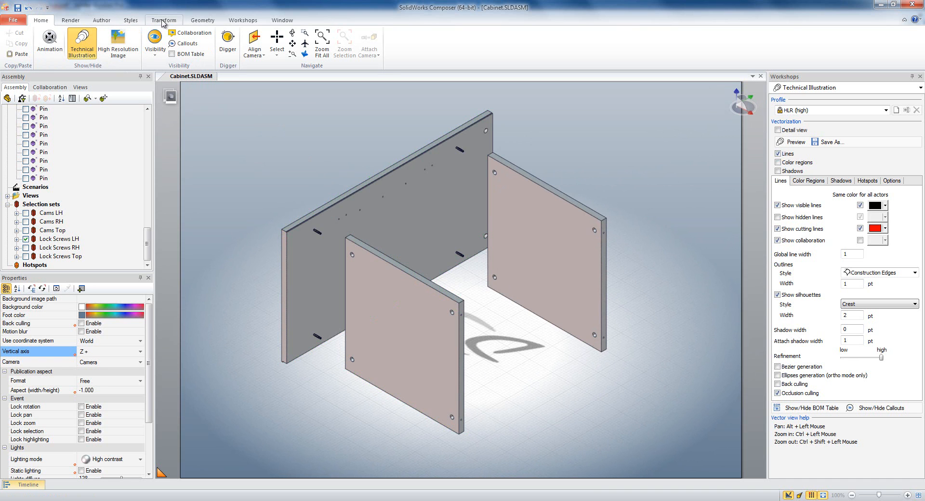
Create associative paths from neutral for the Lock Screws LH selection set.
left_click(100, 21)
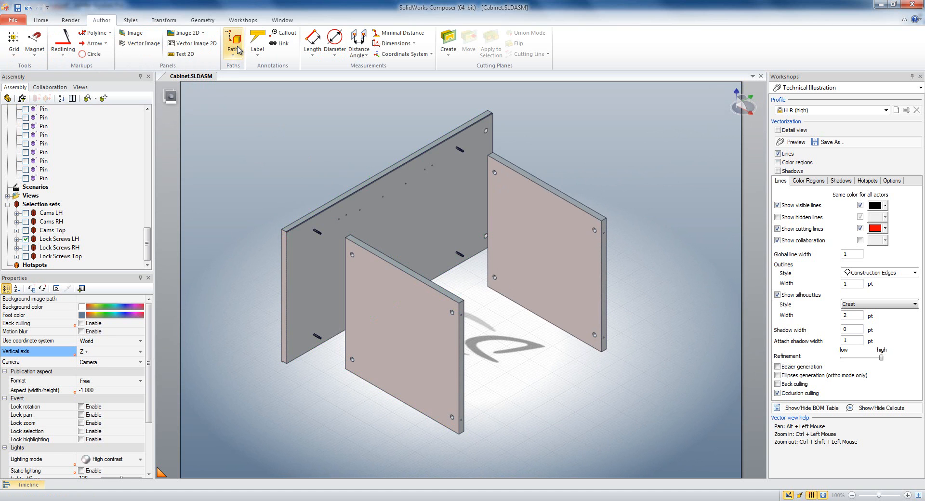
left_click(59, 238)
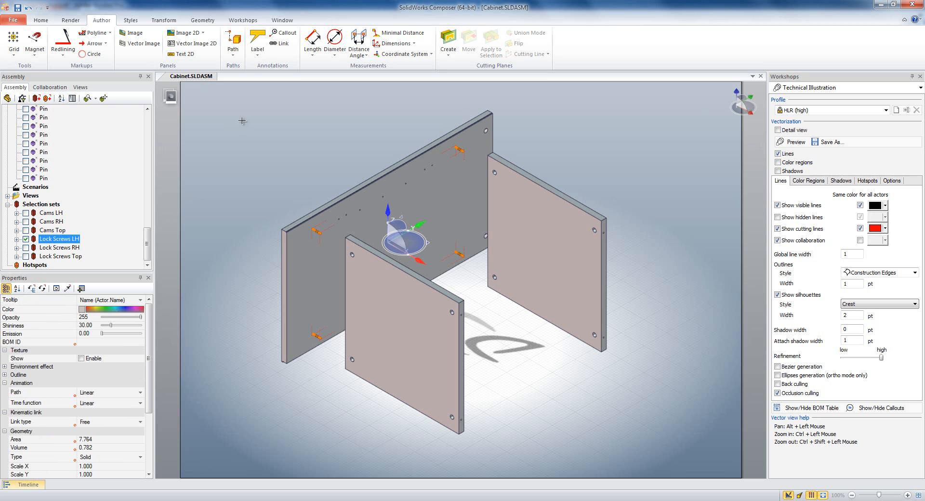
left_click(239, 55)
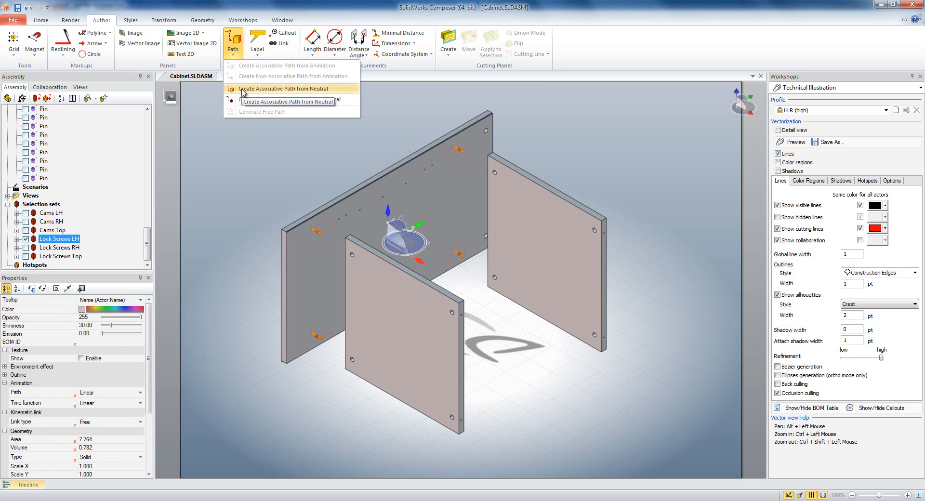
left_click(243, 92)
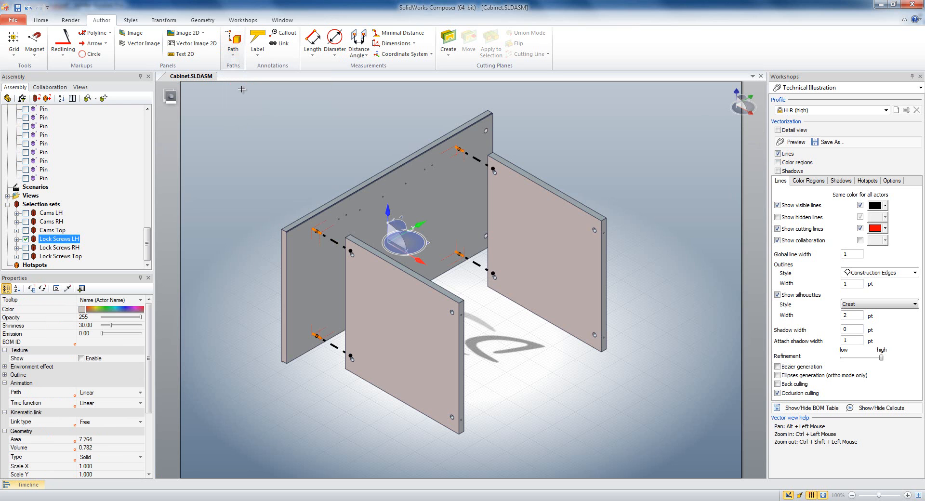
Select all the paths and apply the Webcast style to give them thin dash-dot lines without end markers.
left_click(49, 87)
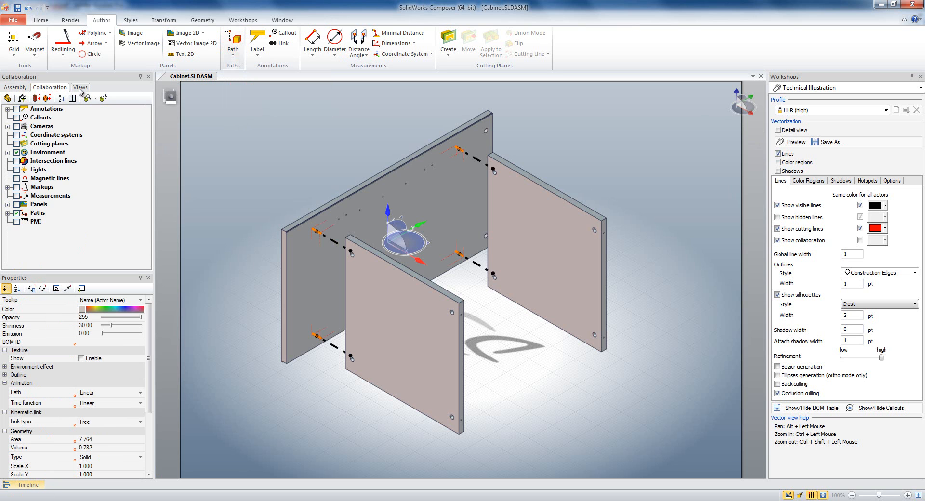
left_click(38, 213)
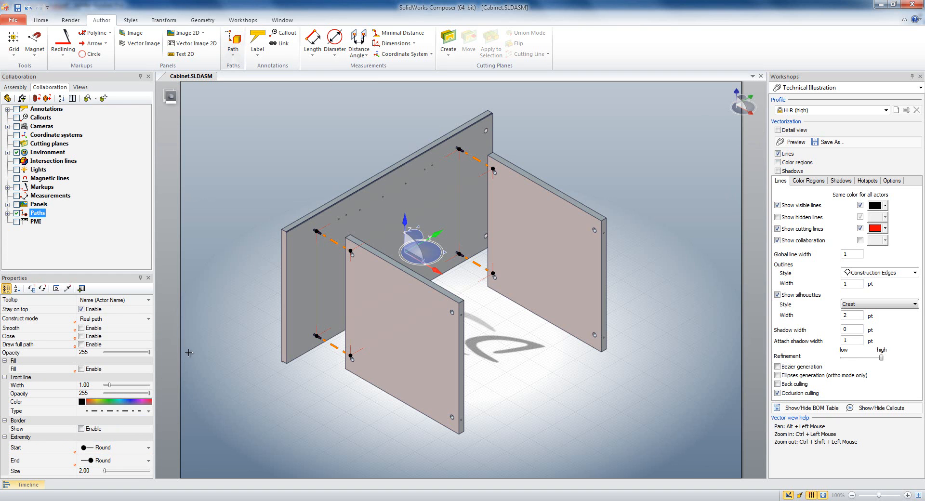
left_click(91, 462)
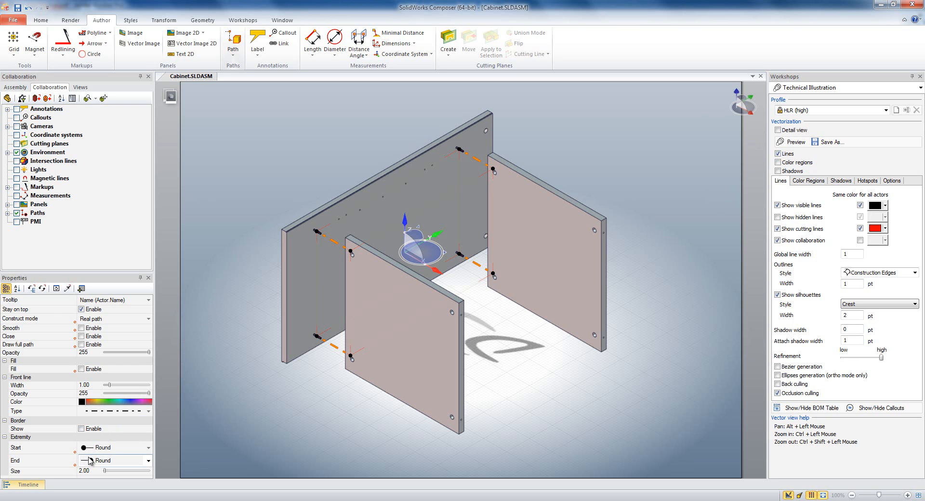
left_click(139, 23)
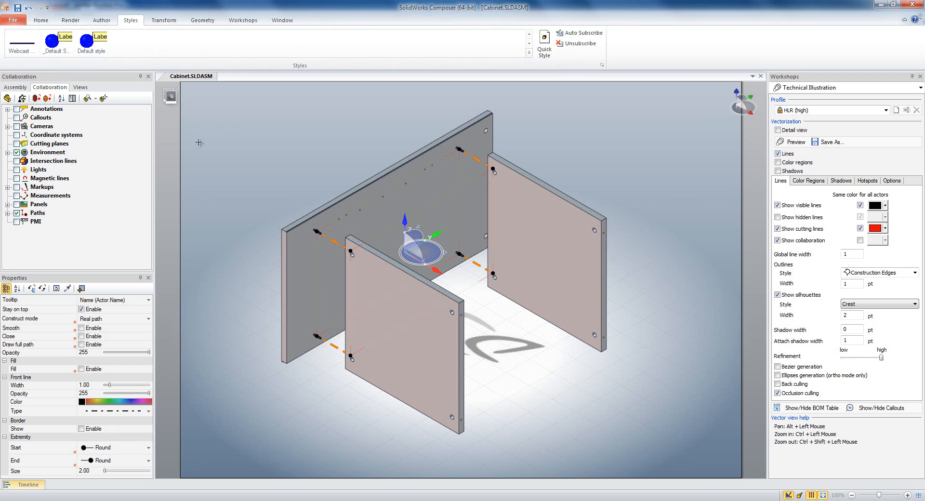
left_click(22, 44)
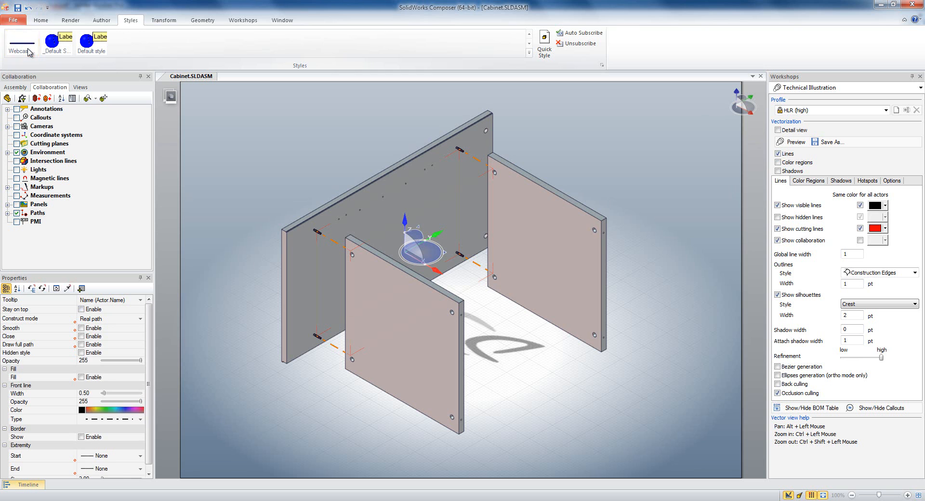
Clear the selection and save the current scene as a new view.
left_click(223, 126)
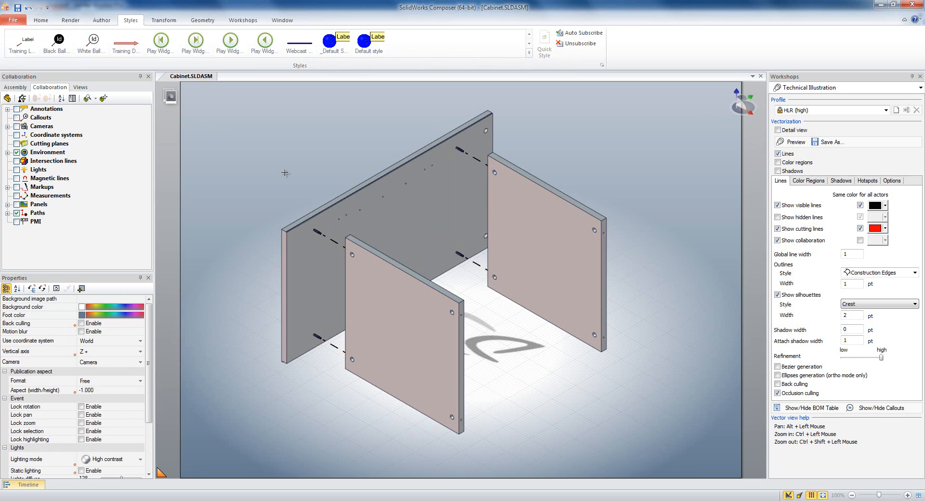
left_click(80, 87)
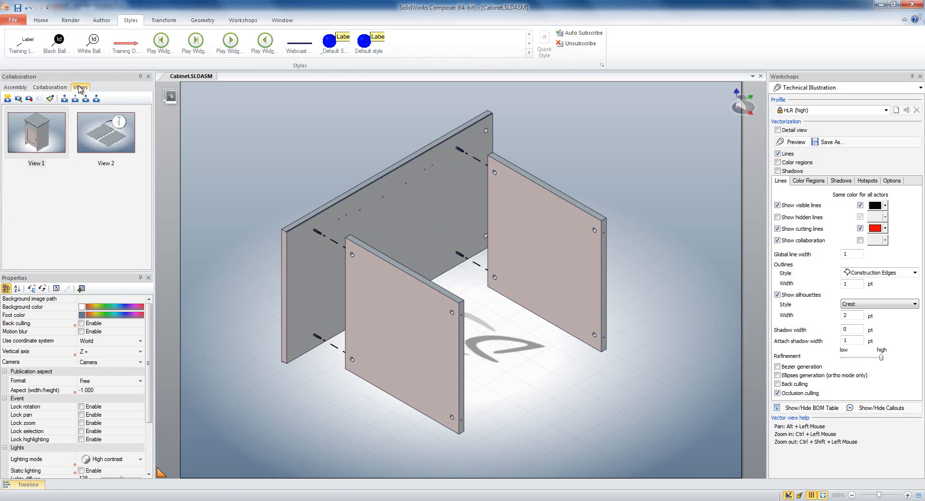
left_click(7, 99)
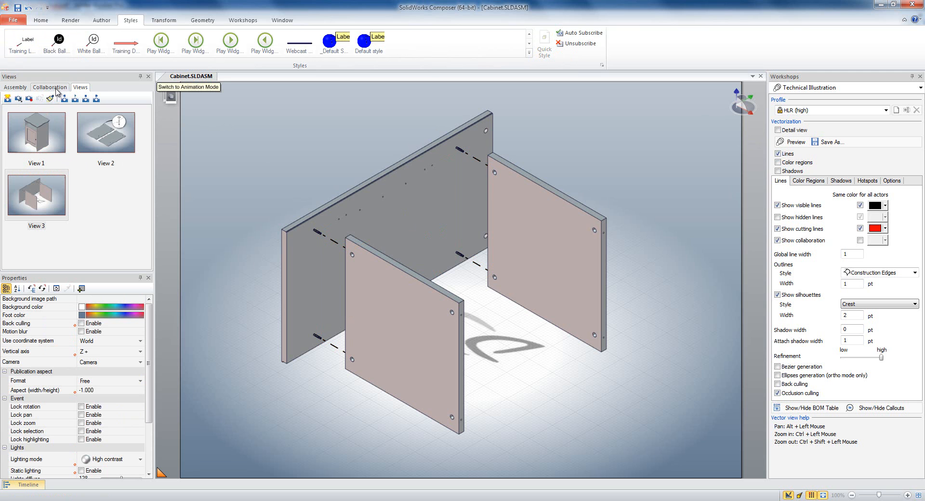
Check the next page of Instruction Manual.pdf for the following assembly step, return to Composer and hide all the paths.
key("alt+Tab")
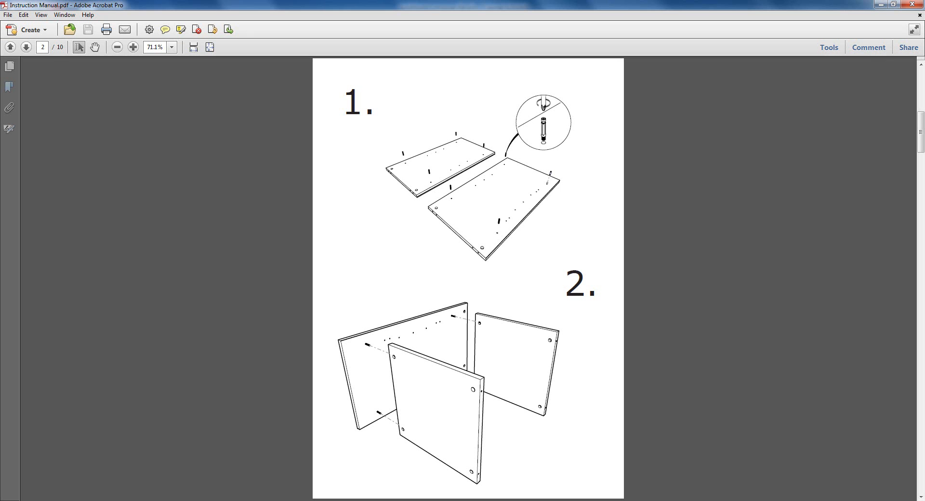
left_click(26, 46)
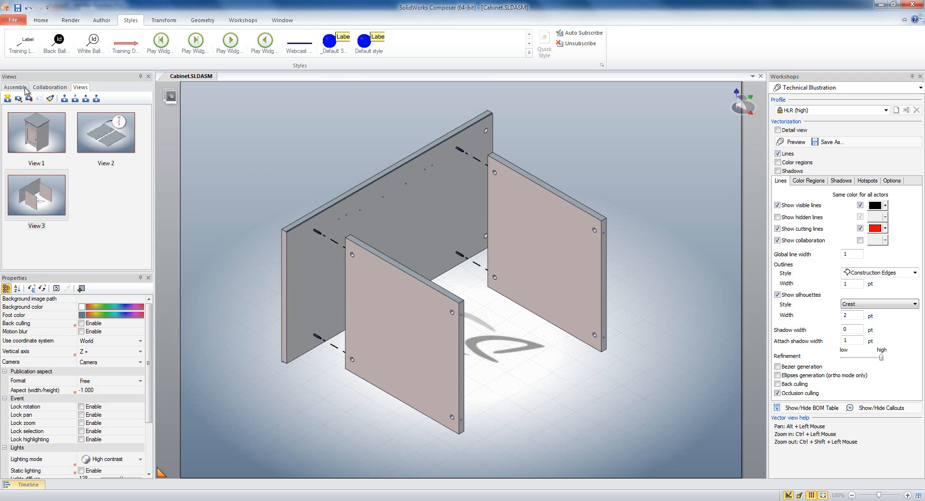
left_click(45, 88)
left_click(36, 213)
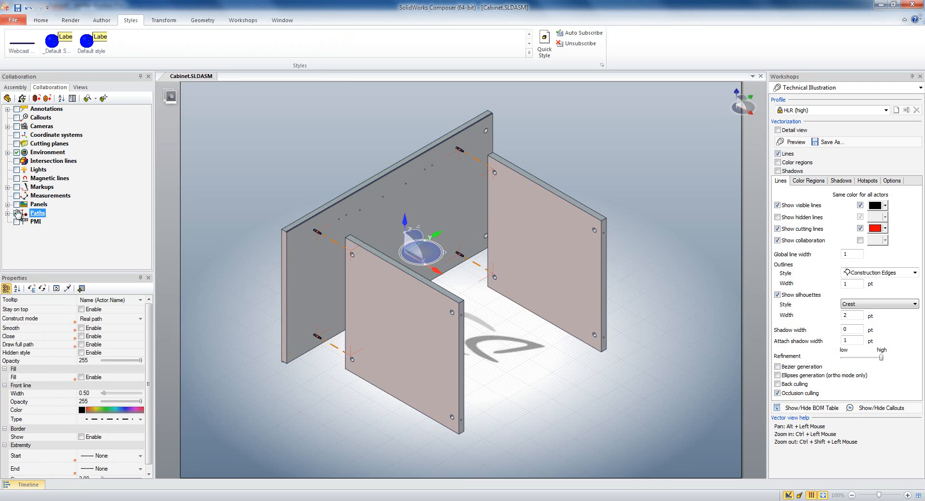
left_click(269, 152)
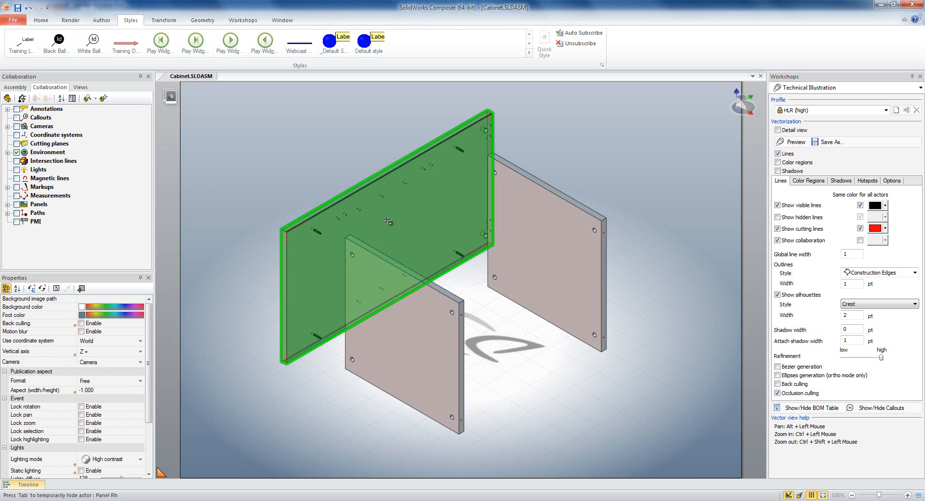
Restore Panel Rh and the Lock Screws LH selection set to their neutral positions, joined to the two Base panels.
left_click(387, 221)
left_click(15, 87)
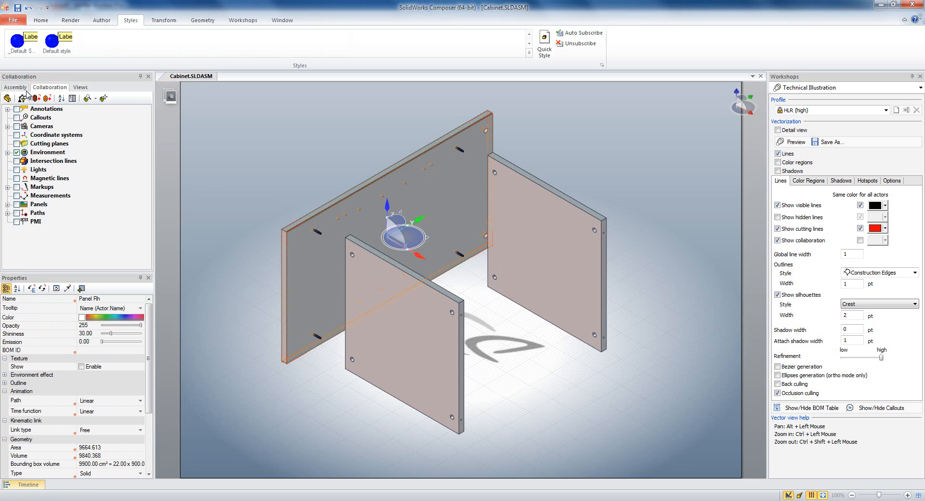
left_click(48, 241)
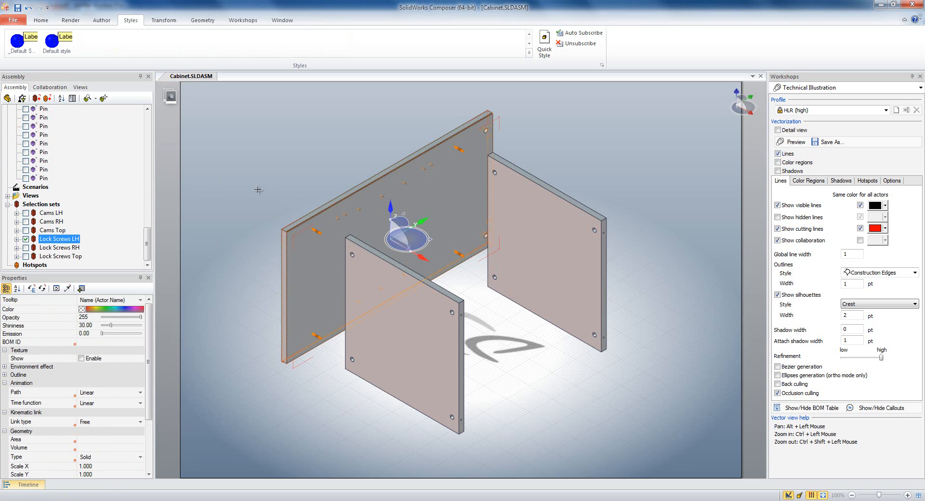
right_click(275, 181)
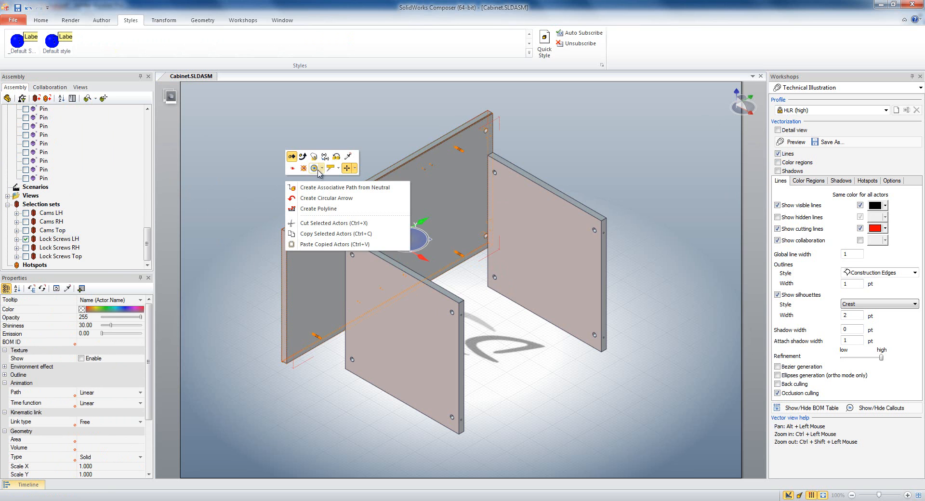
left_click(336, 157)
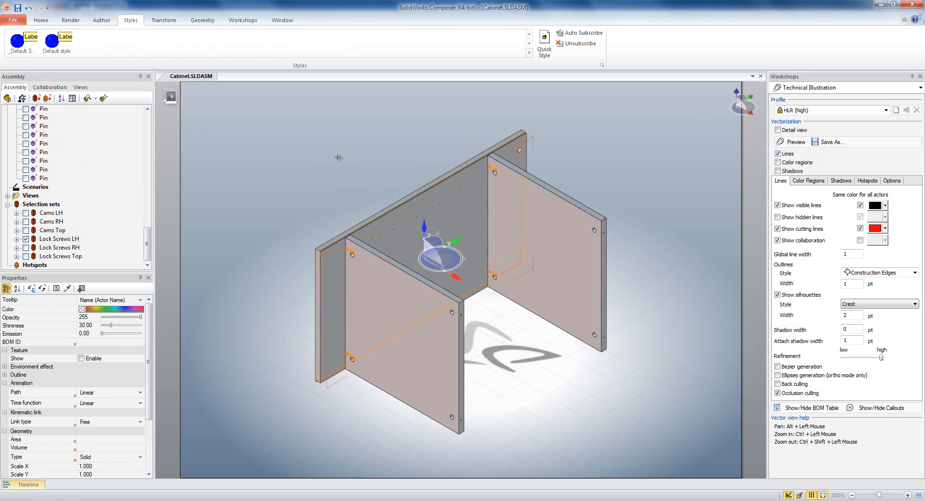
left_click(329, 147)
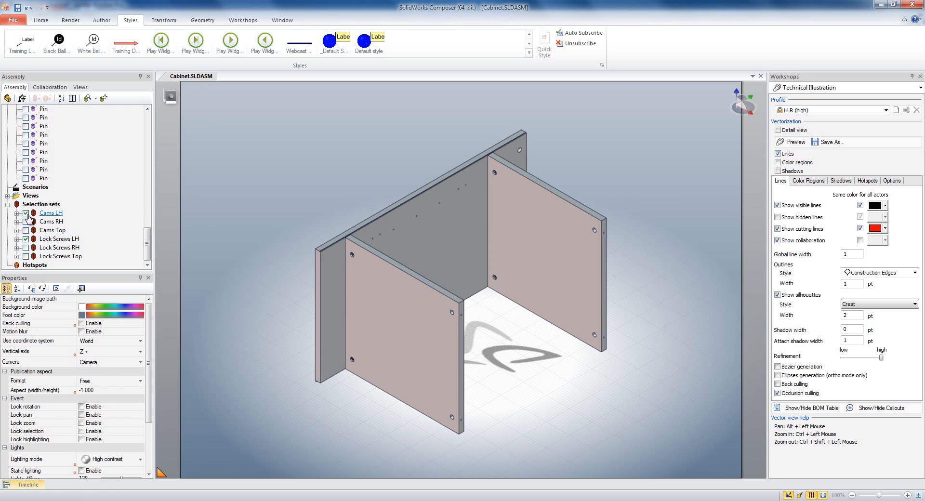
Show the Cams LH selection set and translate it about -58.5 mm along Y, out of the Base panel holes.
left_click(29, 216)
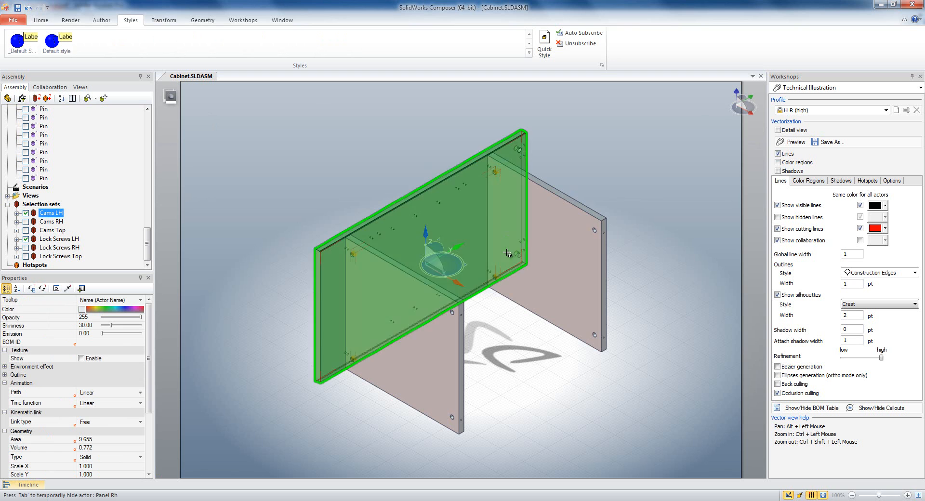
left_click_drag(460, 248, 442, 253)
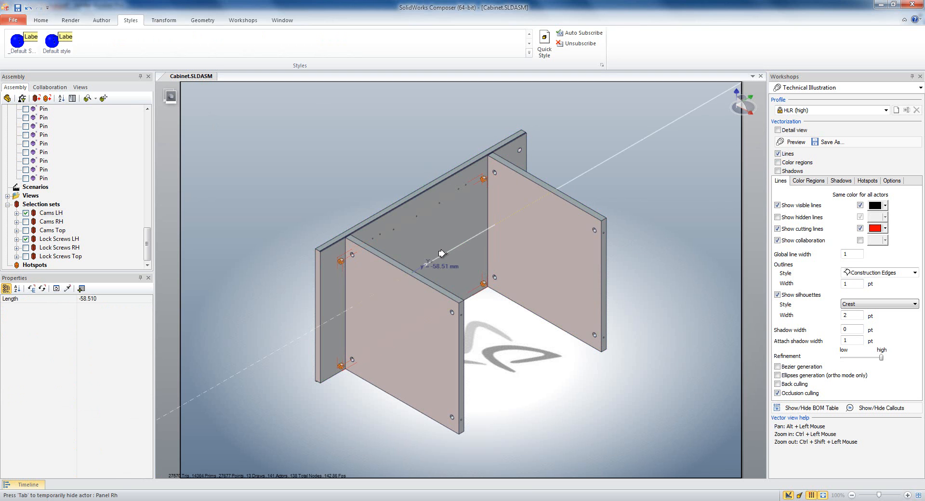
left_click(366, 185)
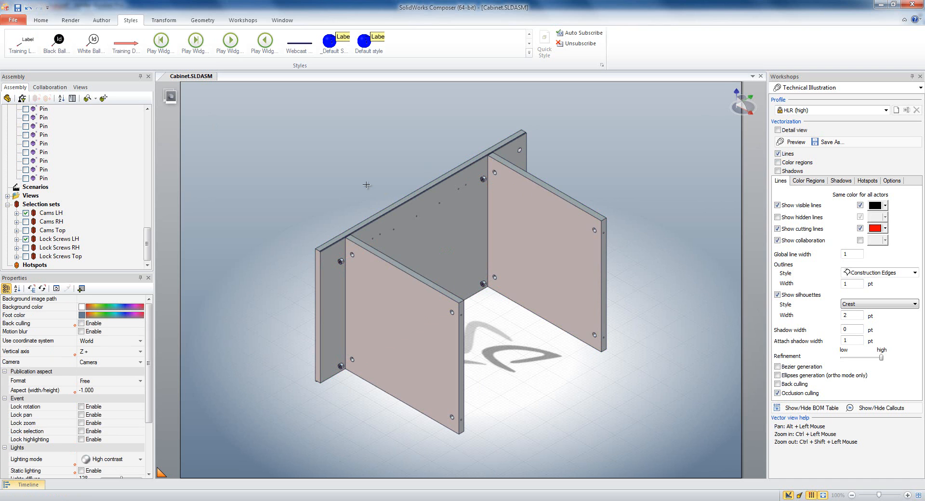
Create associative paths from neutral for the Cams LH selection set.
left_click(52, 213)
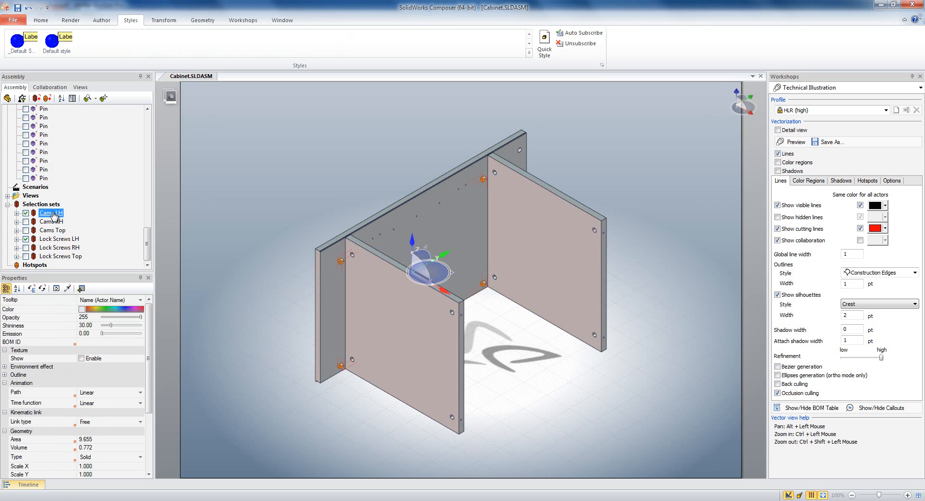
left_click(100, 20)
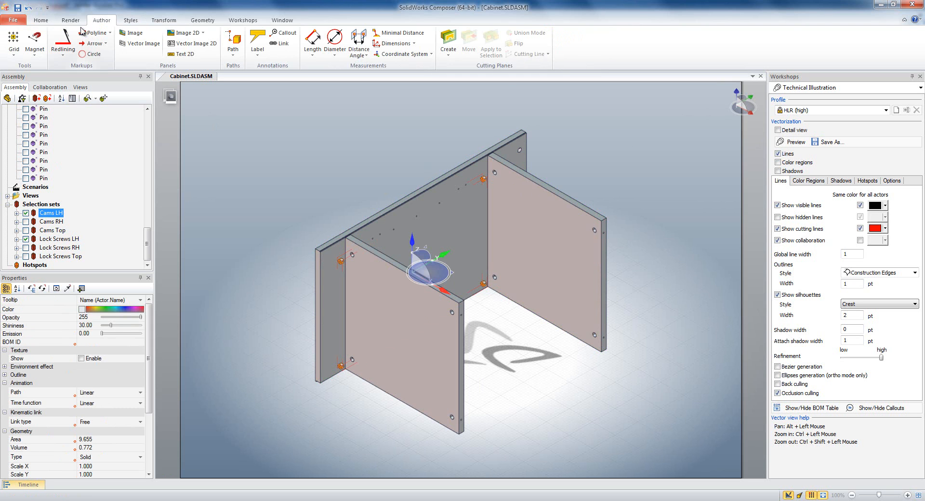
left_click(232, 55)
left_click(242, 85)
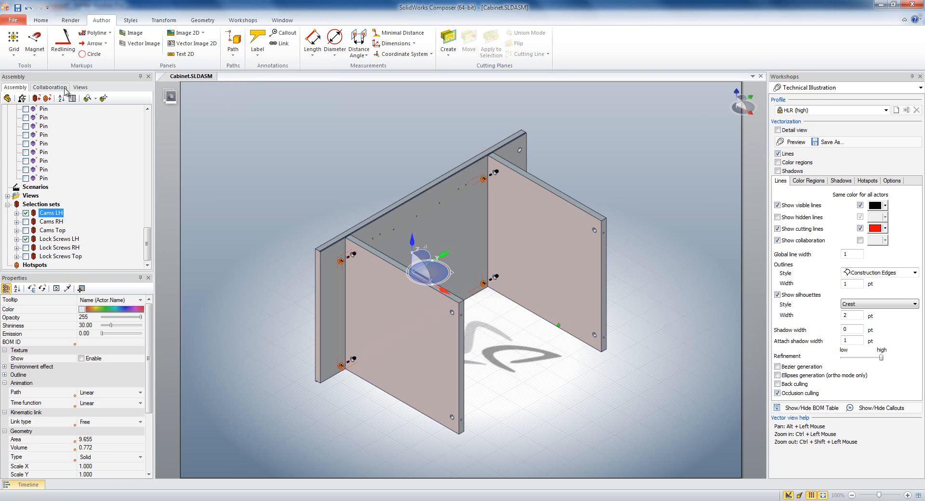
Select all the paths and apply the Webcast style to the cam paths.
left_click(49, 87)
left_click(37, 212)
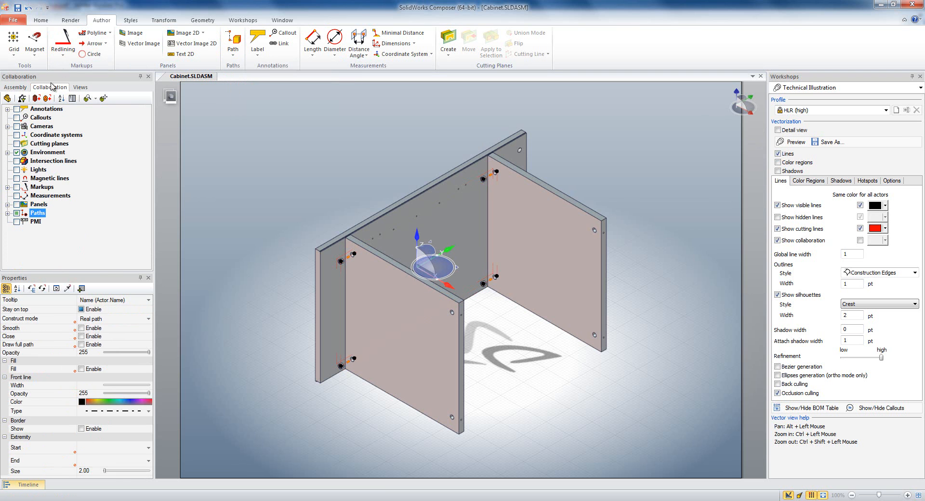
left_click(127, 21)
left_click(32, 41)
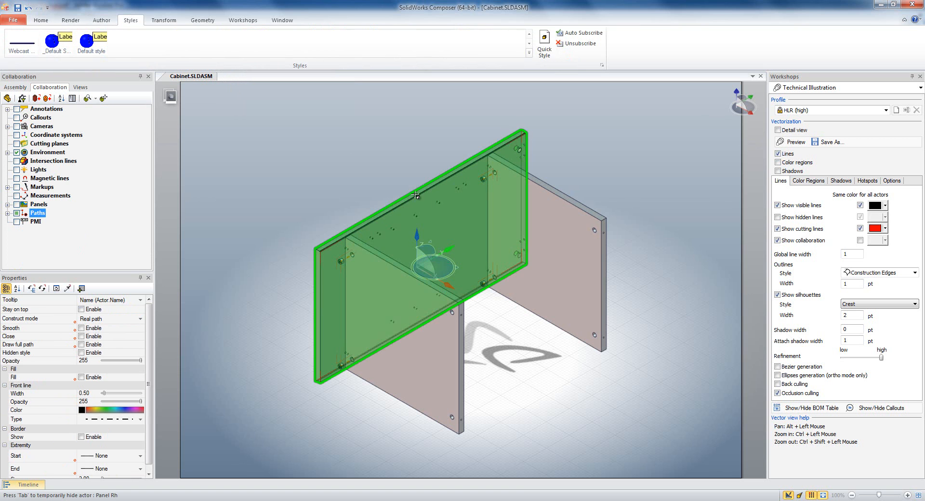
Clear the path selection and save the scene with the exploded cams as a new view.
left_click(399, 164)
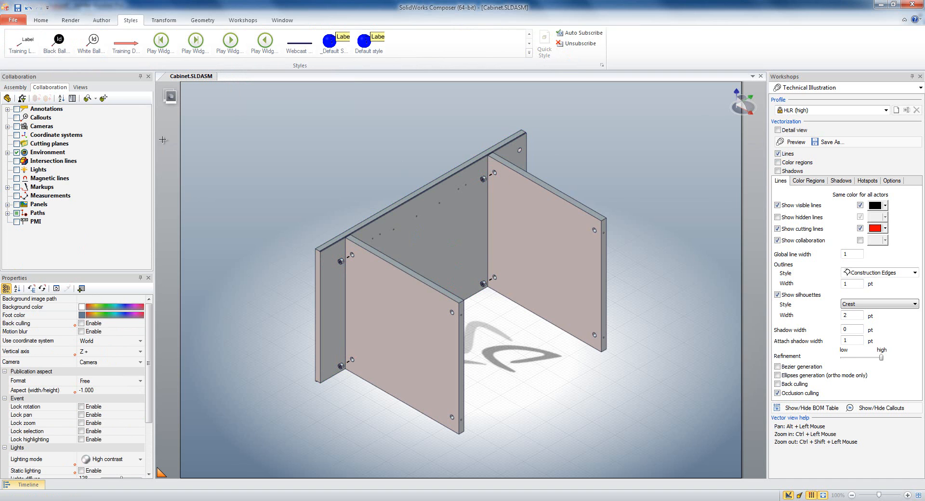
left_click(79, 87)
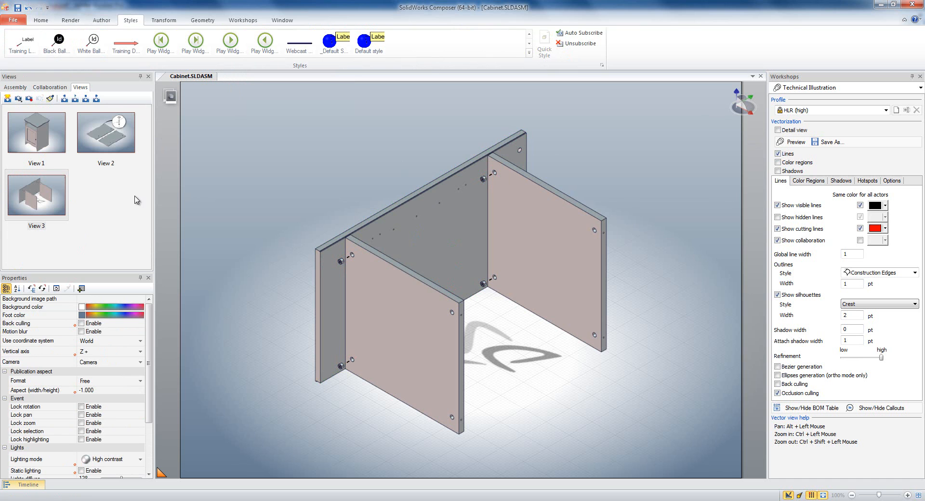
left_click(8, 98)
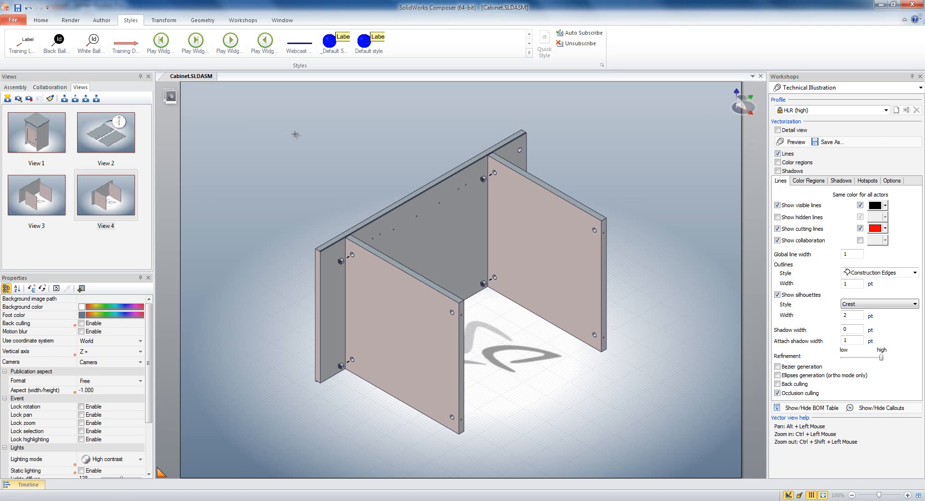
Enable Detail view and frame a circular area about 131 mm wide around the front Base's upper cam and its hole.
key("Tab")
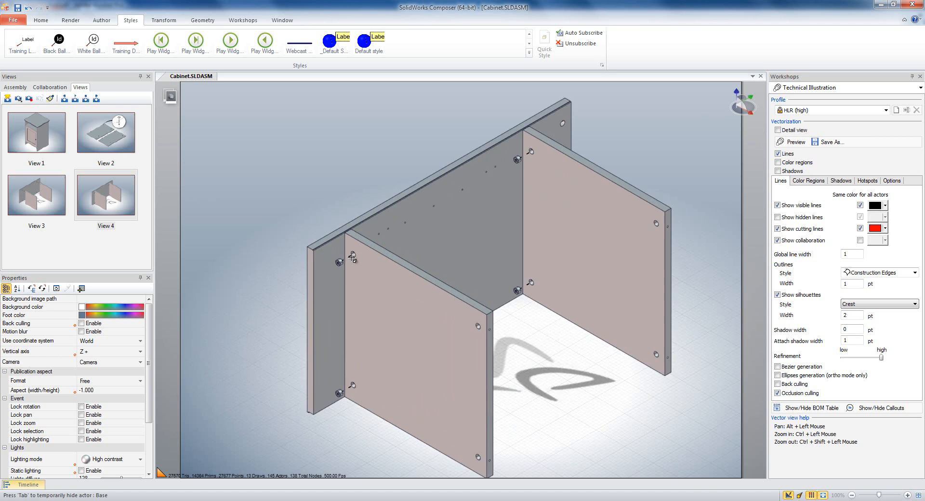
scroll(356, 264, "up", 5)
scroll(339, 272, "up", 1)
middle_click_drag(368, 275, 457, 275)
left_click(777, 130)
left_click_drag(415, 179, 463, 147)
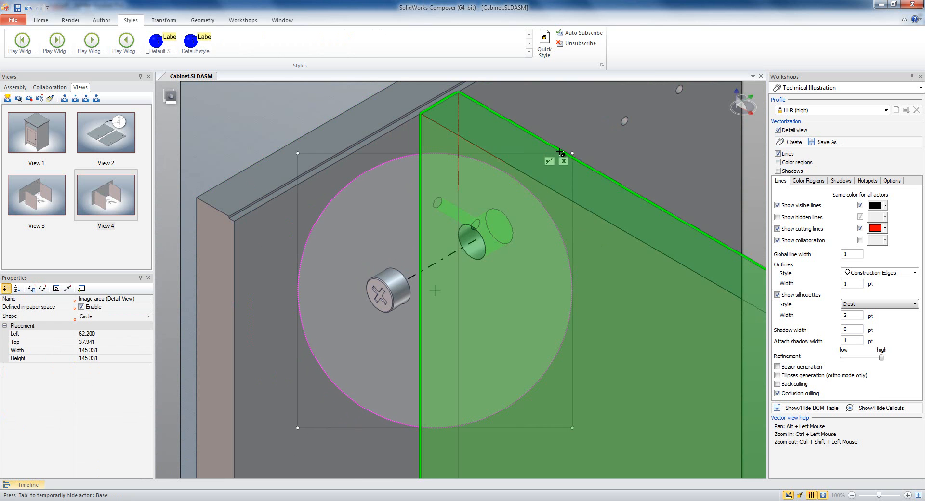
left_click_drag(572, 152, 559, 166)
left_click_drag(441, 167, 443, 149)
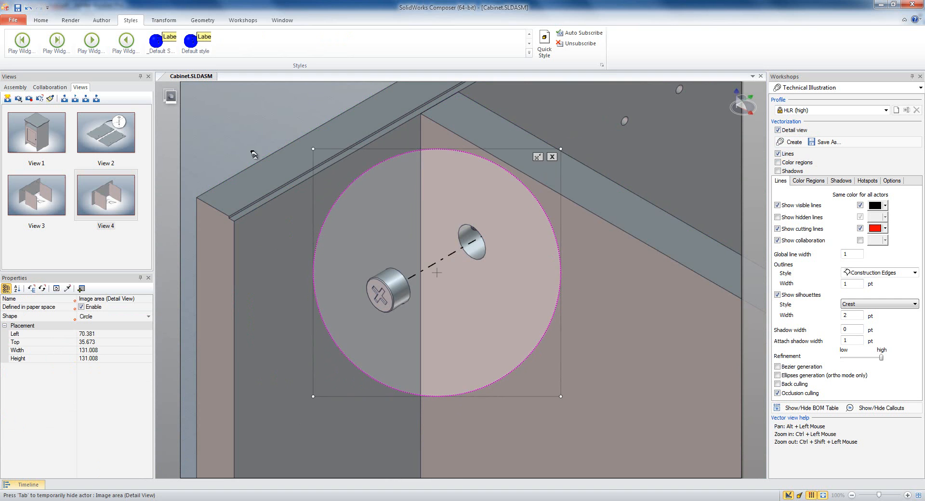
Create the detail view image of the framed cam and close the detail area.
left_click(791, 141)
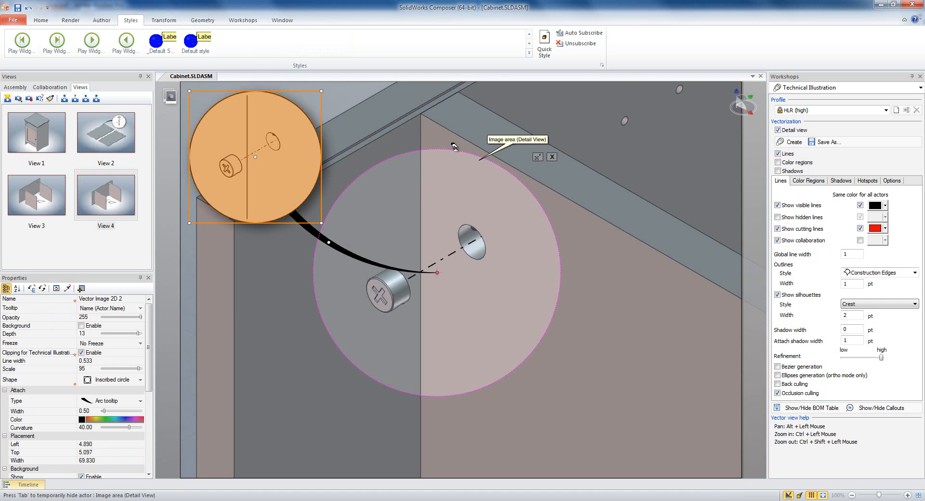
left_click(344, 99)
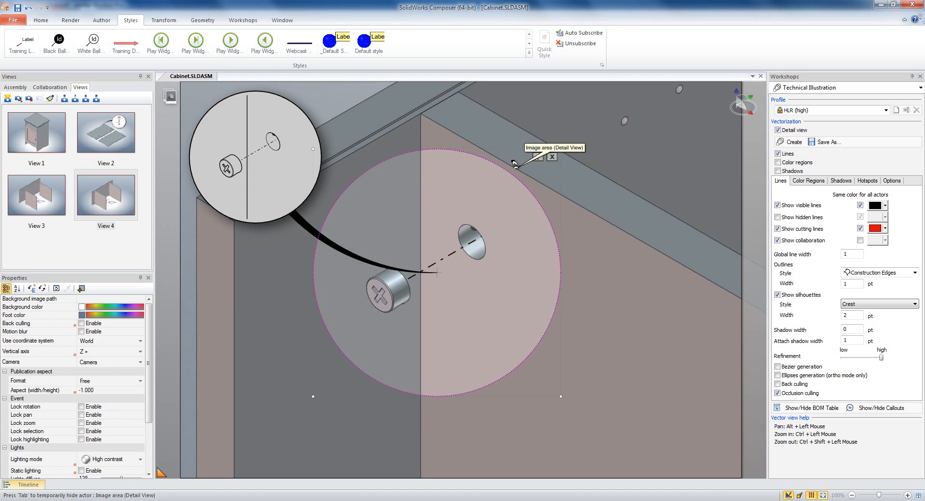
left_click(553, 154)
left_click(553, 153)
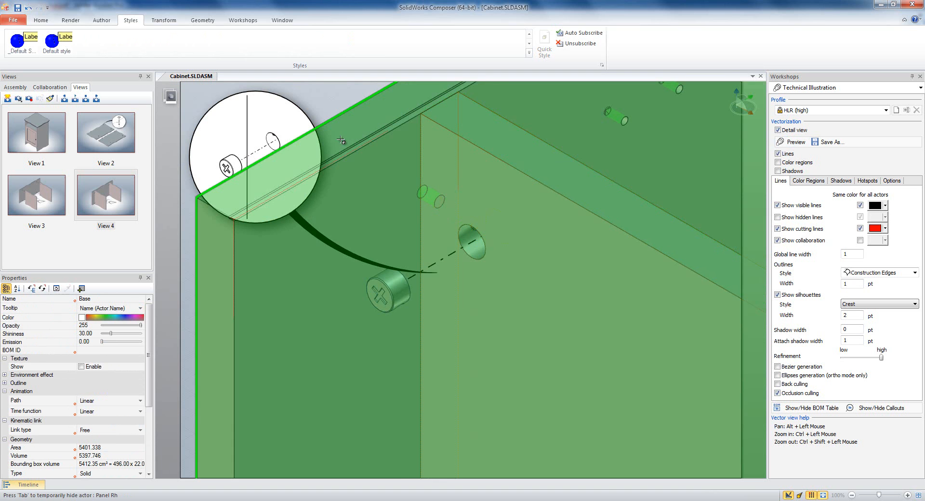
Delete the newly created detail view image of the cam and fit the whole assembly in the viewport.
left_click(265, 134)
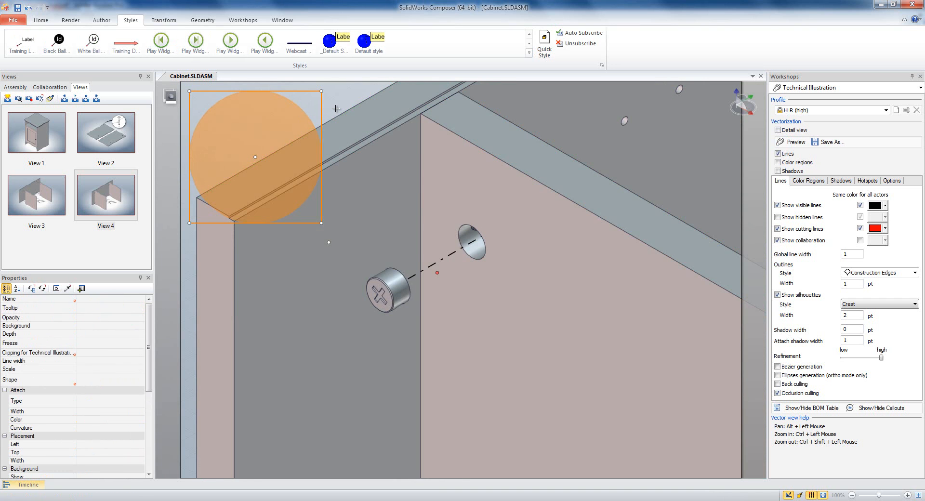
key("Delete")
double_click(335, 108)
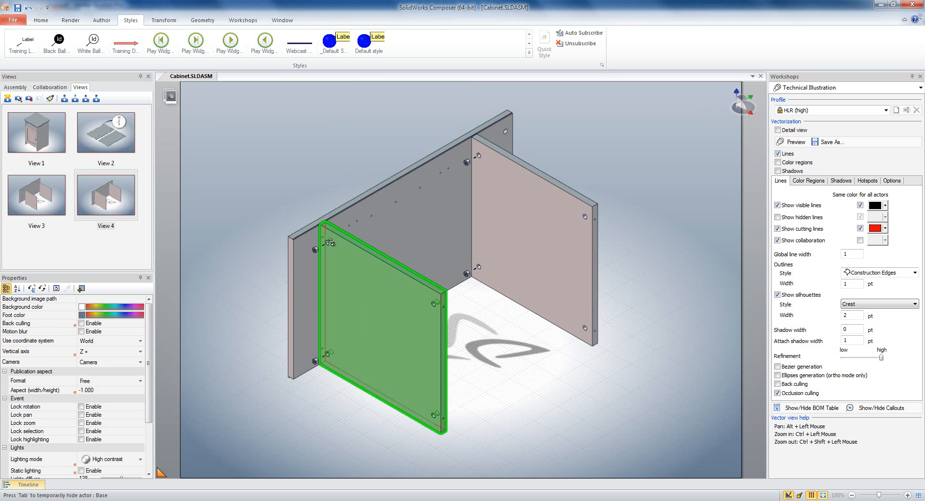
Show the Philips 6 mm screwdriver from the Cabinet assembly tree.
left_click(18, 88)
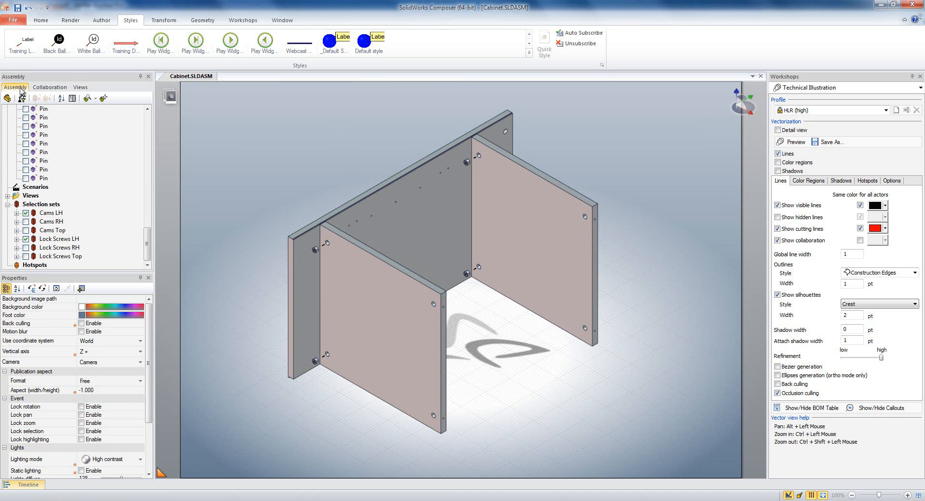
left_click_drag(148, 241, 145, 115)
left_click(26, 126)
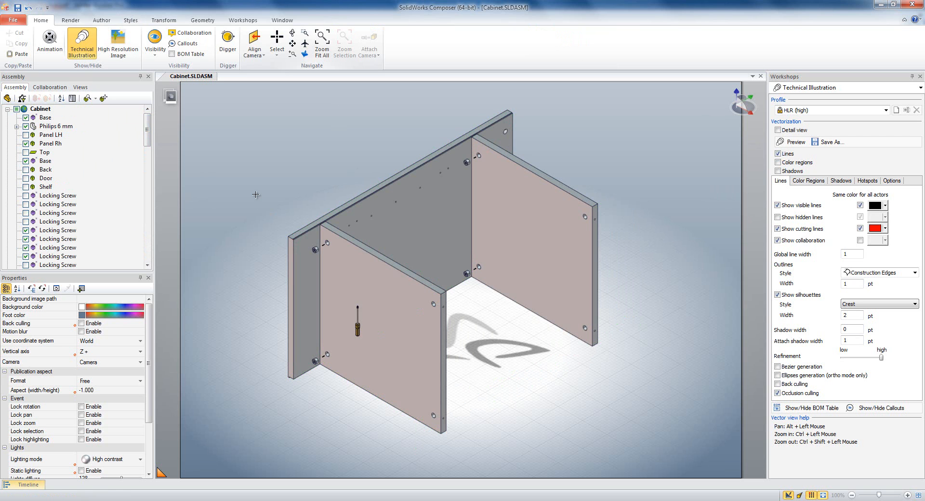
Restore the front Base's upper cam to its neutral position inside its hole and clear the selection.
scroll(339, 288, "up", 3)
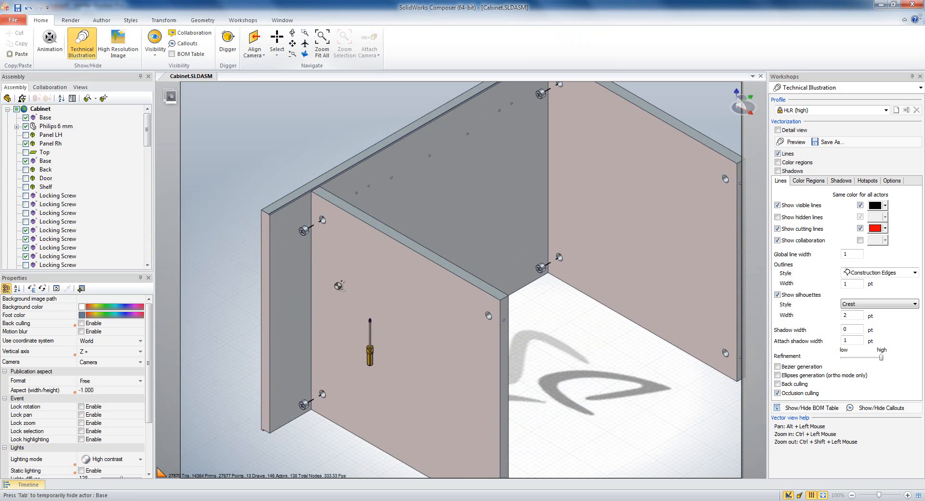
scroll(338, 287, "up", 1)
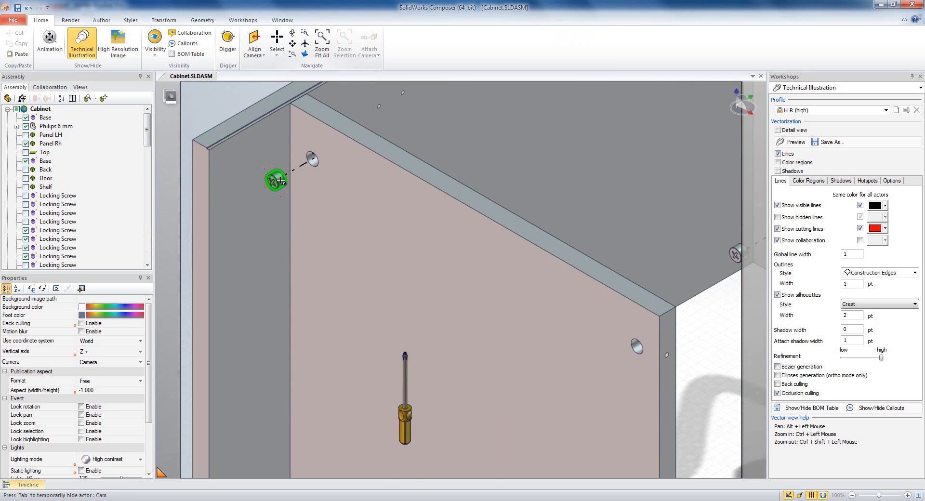
left_click(281, 180)
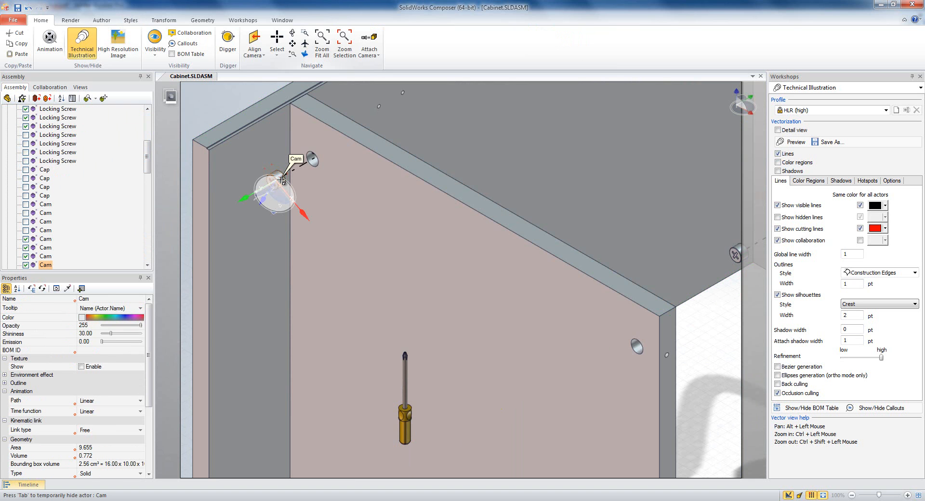
right_click(208, 100)
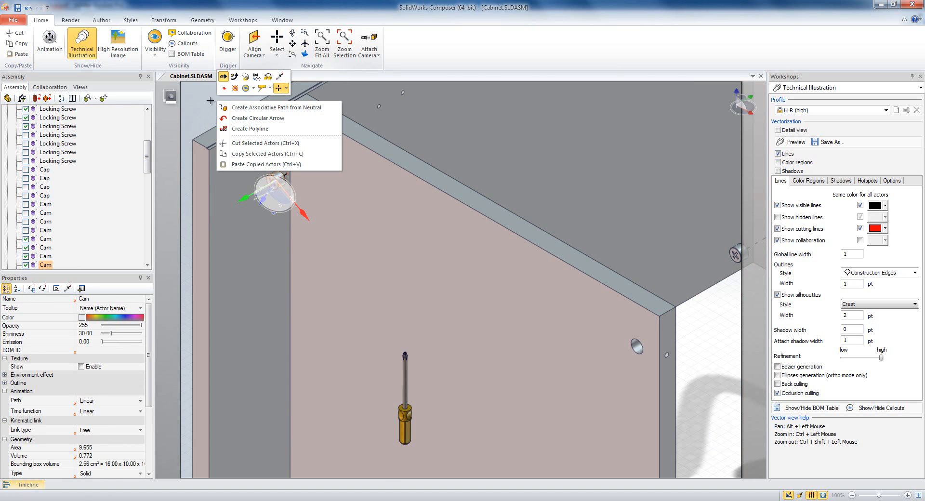
left_click(268, 79)
left_click(237, 99)
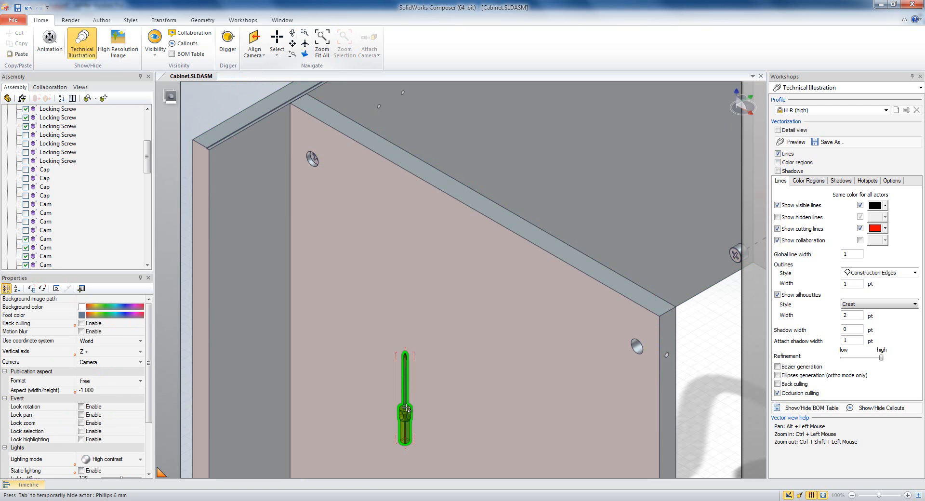
Align the Philips 6 mm screwdriver's axis with the axis of the front panel's upper cam hole, inverting the orientation during the alignment.
left_click(101, 20)
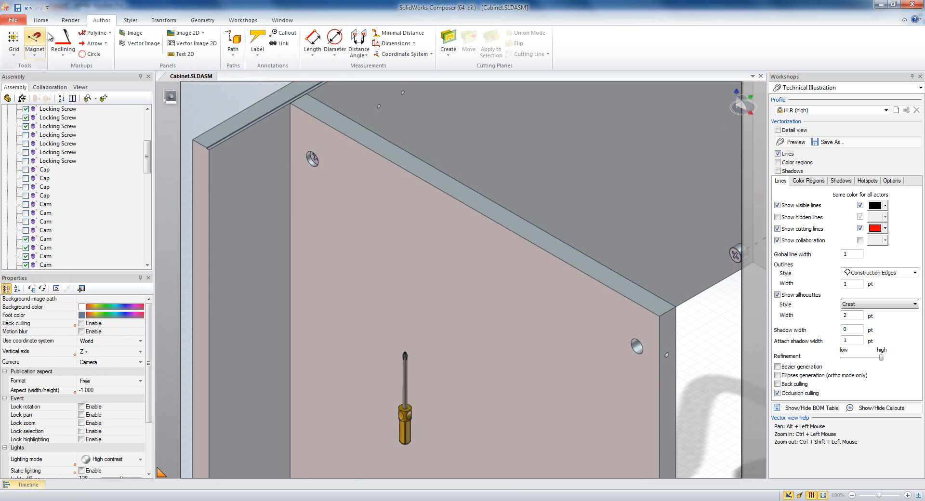
left_click(163, 20)
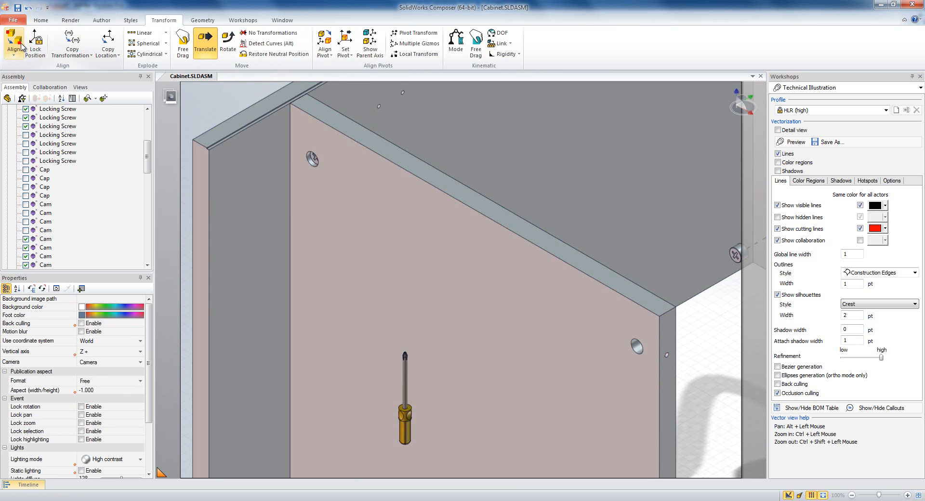
left_click(14, 56)
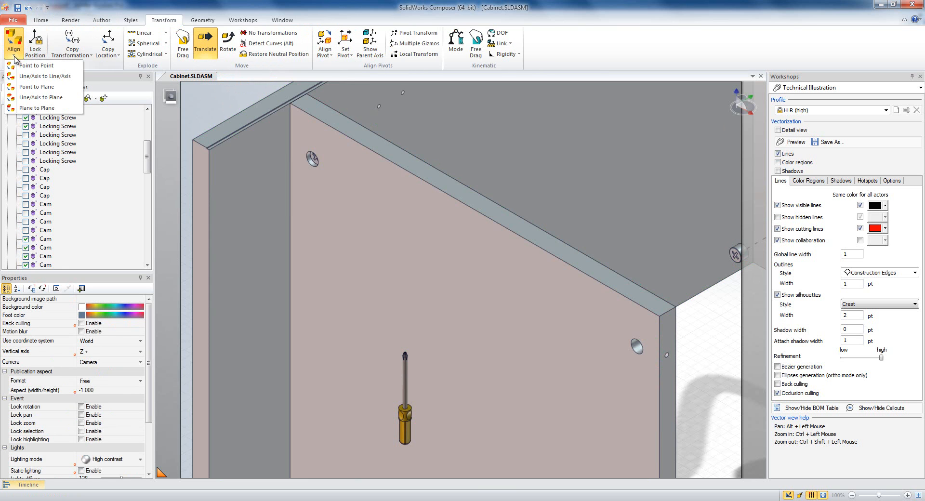
left_click(27, 79)
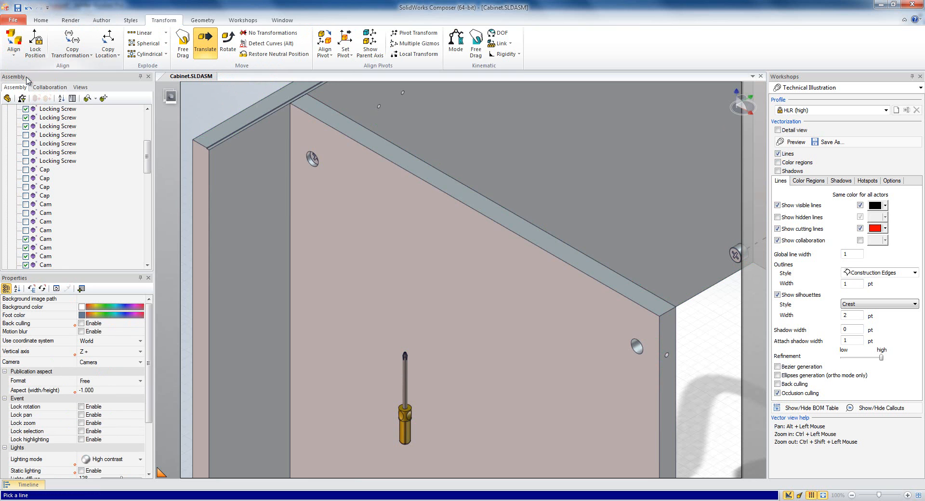
left_click(407, 414)
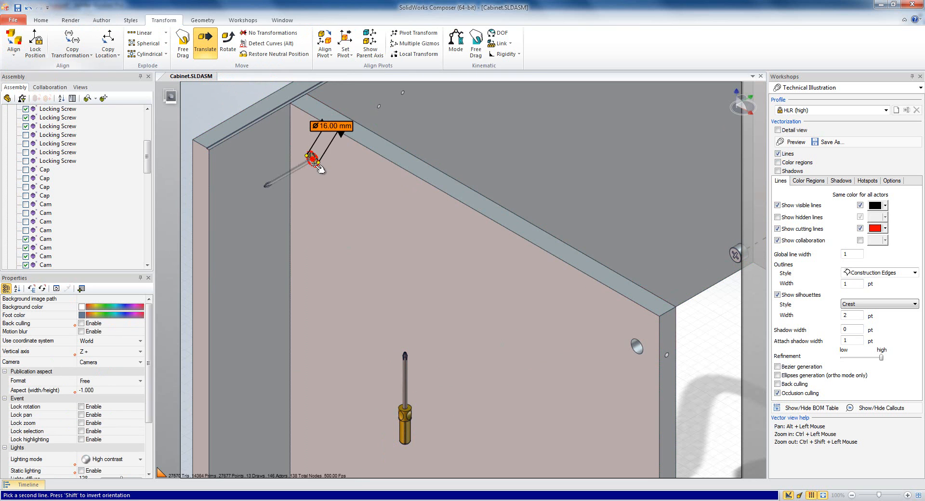
scroll(314, 162, "up", 2)
scroll(314, 163, "up", 1)
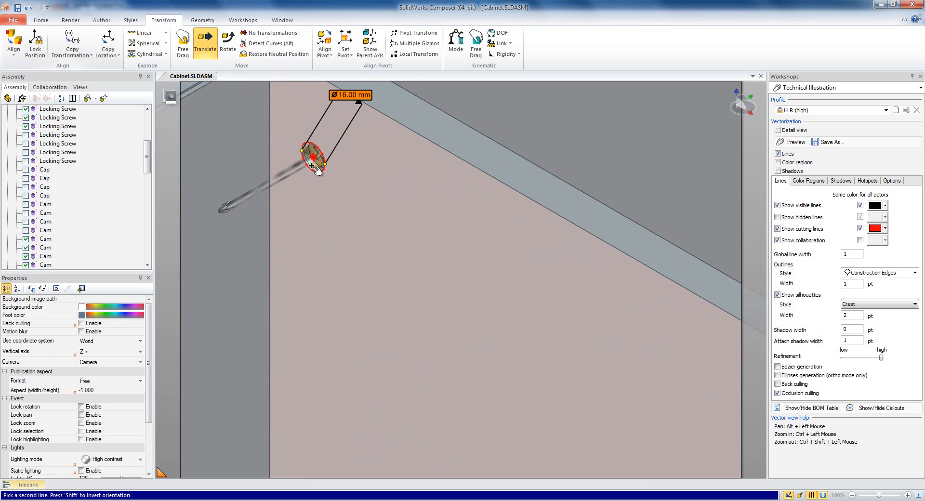
key("shift")
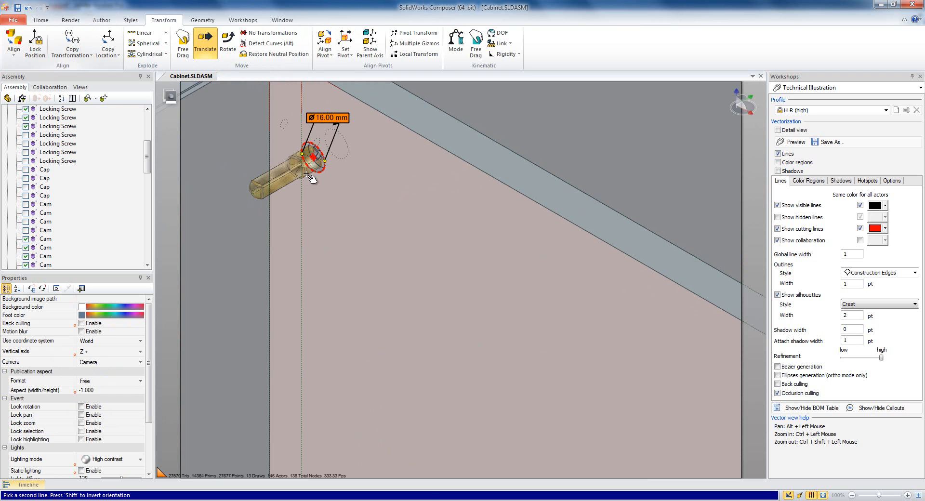
left_click(311, 175)
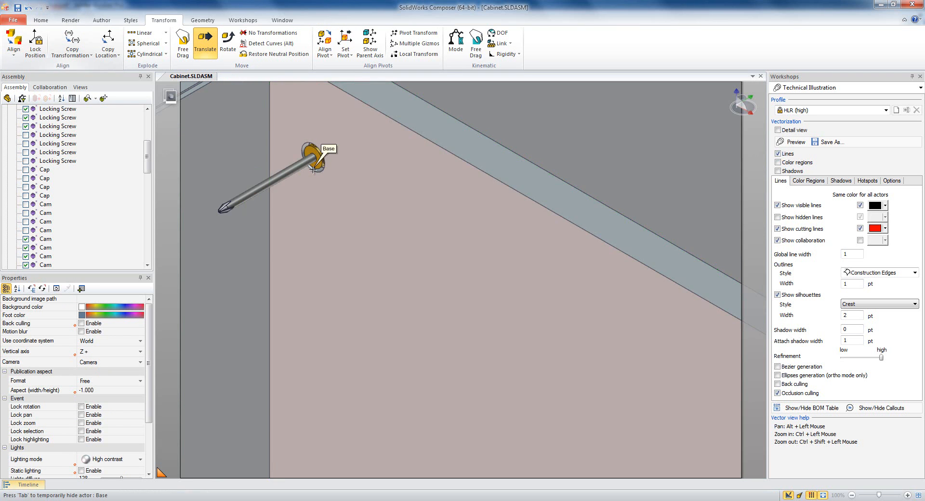
Rotate the screwdriver about its pivot so its tip points at the cam, and clear its selection.
right_click(315, 163)
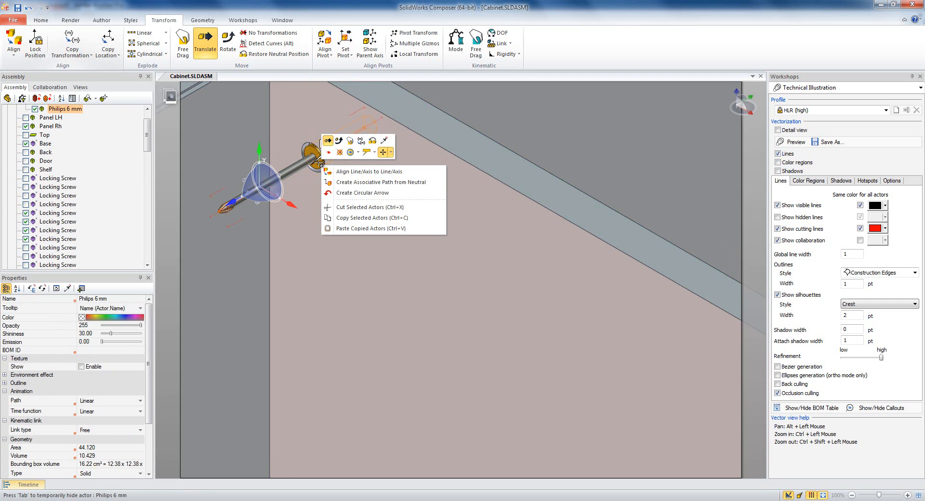
left_click(339, 141)
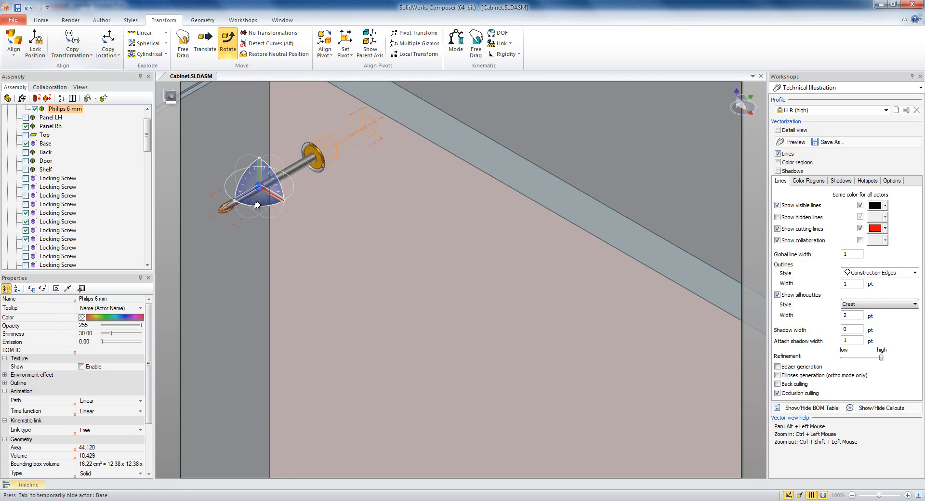
left_click_drag(257, 206, 254, 151)
left_click(547, 117)
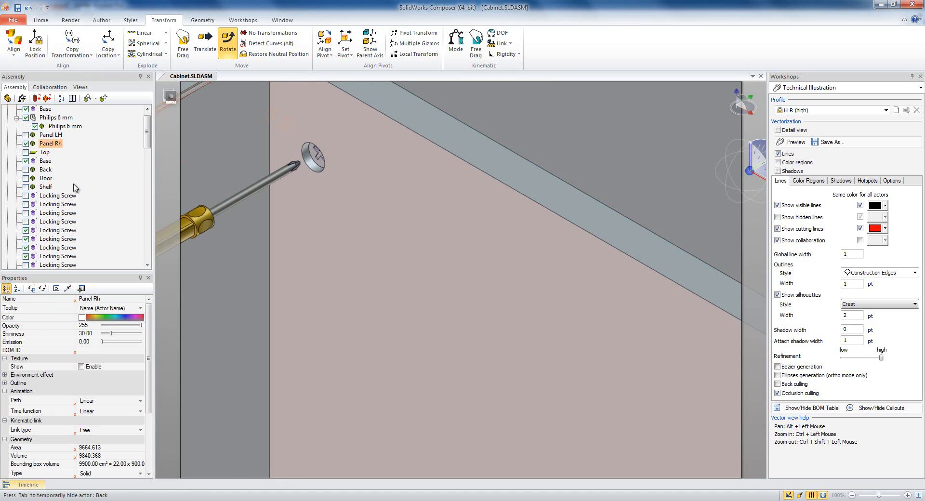
Set the Philips 6 mm screwdriver's X, Y and Z scale factors to 1.
left_click(204, 220)
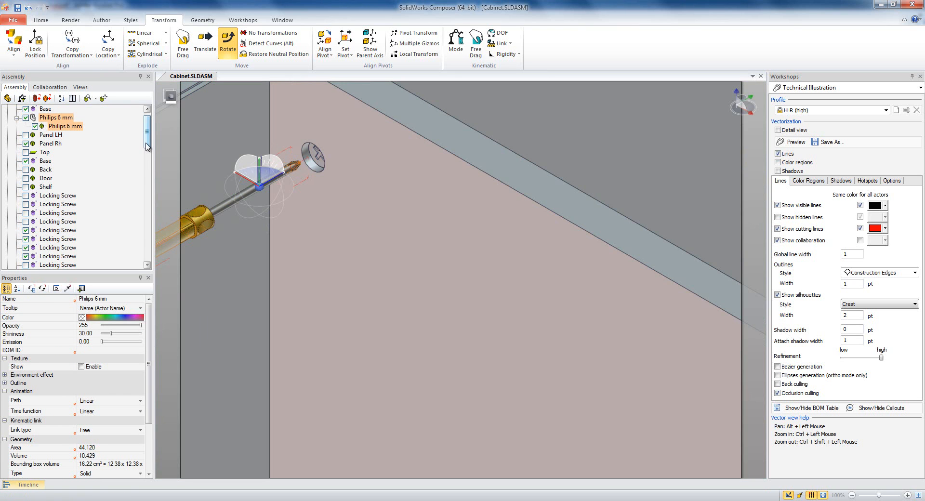
left_click_drag(151, 362, 148, 417)
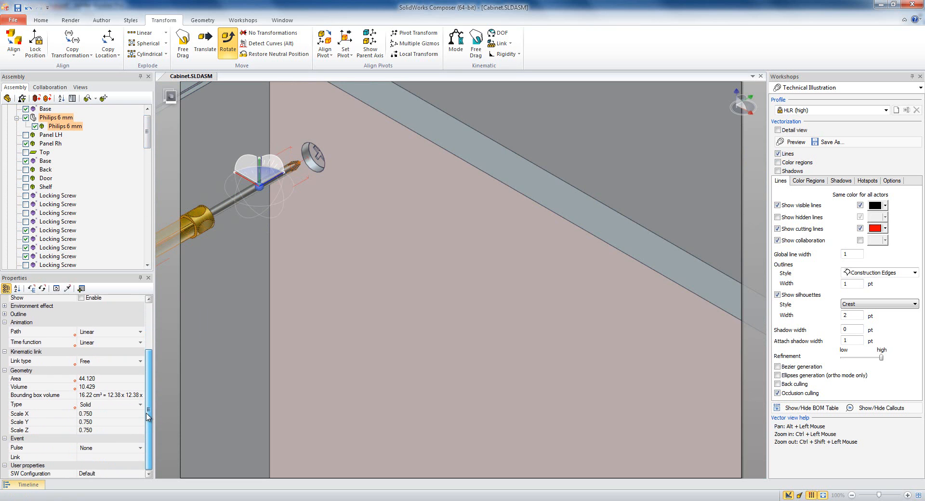
left_click(104, 413)
type("1")
left_click(72, 422)
left_click_drag(104, 422, 71, 423)
type("1")
key("Return")
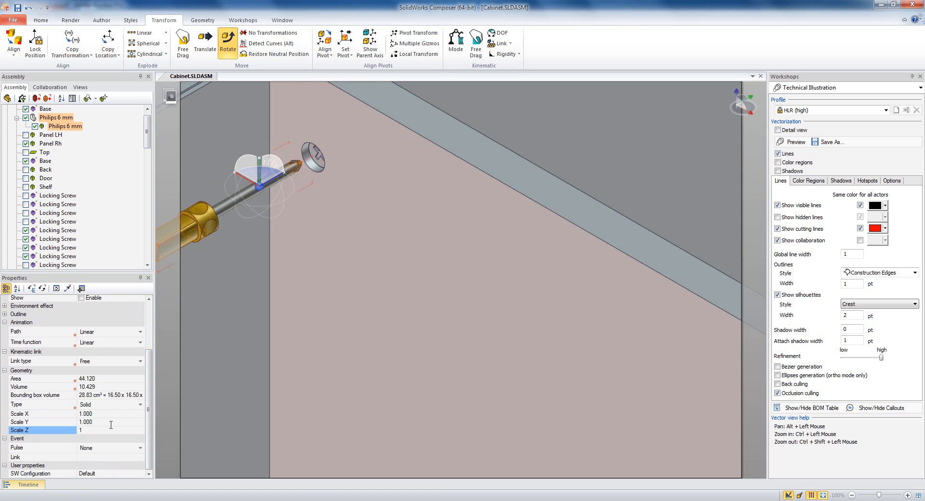
type("1")
left_click(110, 422)
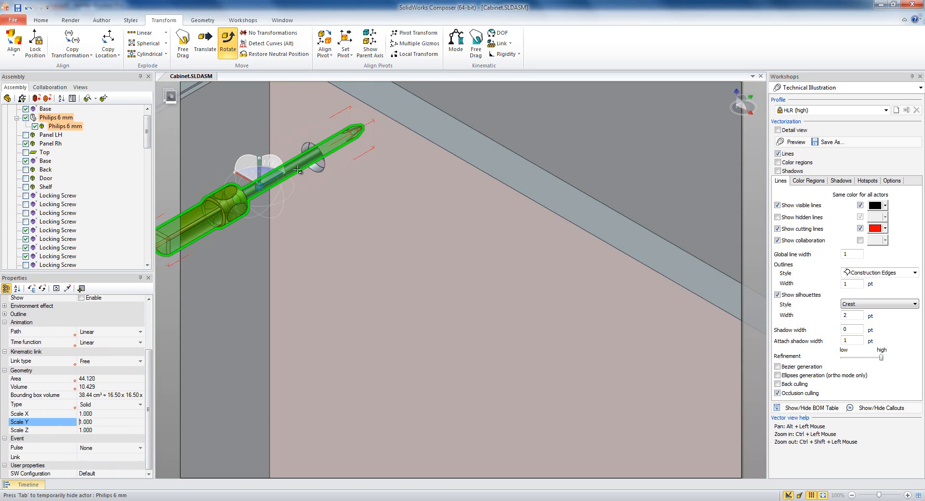
Translate the screwdriver back along its axis until its tip sits just in front of the cam, and deselect it.
right_click(304, 165)
left_click(313, 144)
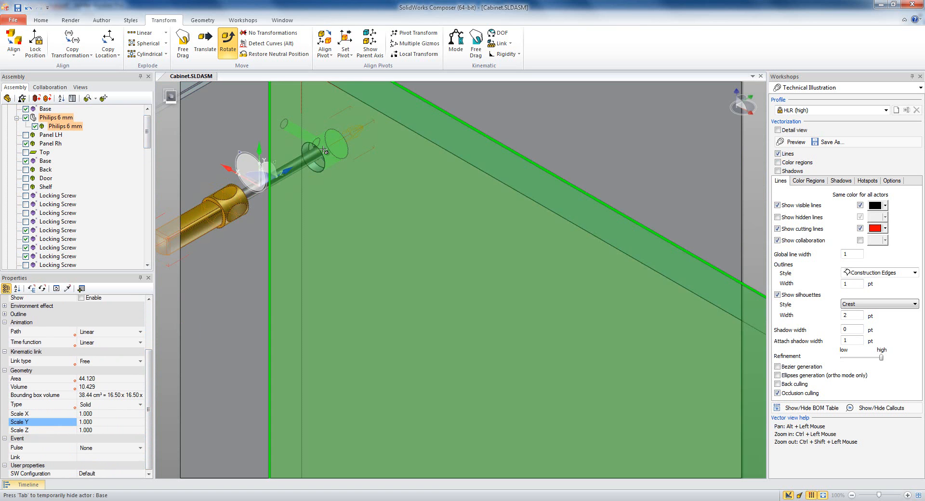
left_click_drag(291, 175, 229, 209)
key("Escape")
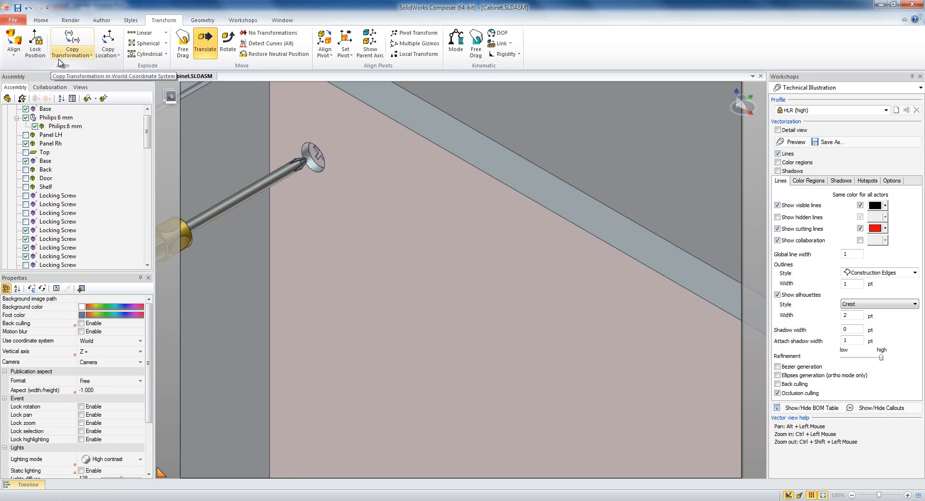
Add a circular arrow around the screwdriver's shaft, just behind its tip.
left_click(101, 20)
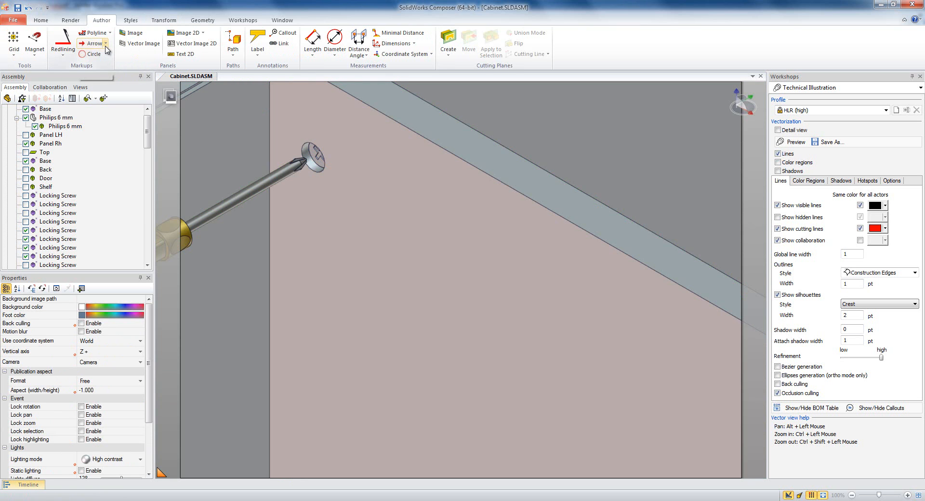
left_click(105, 43)
left_click(99, 68)
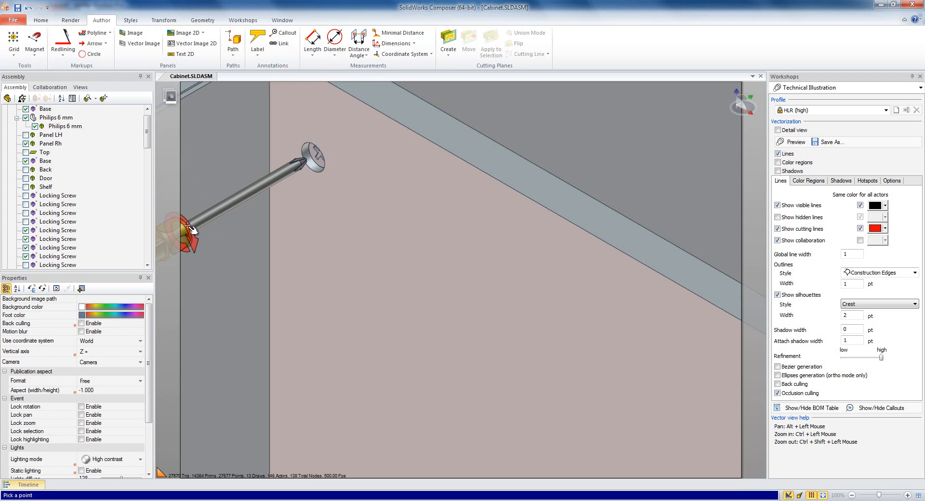
left_click(280, 188)
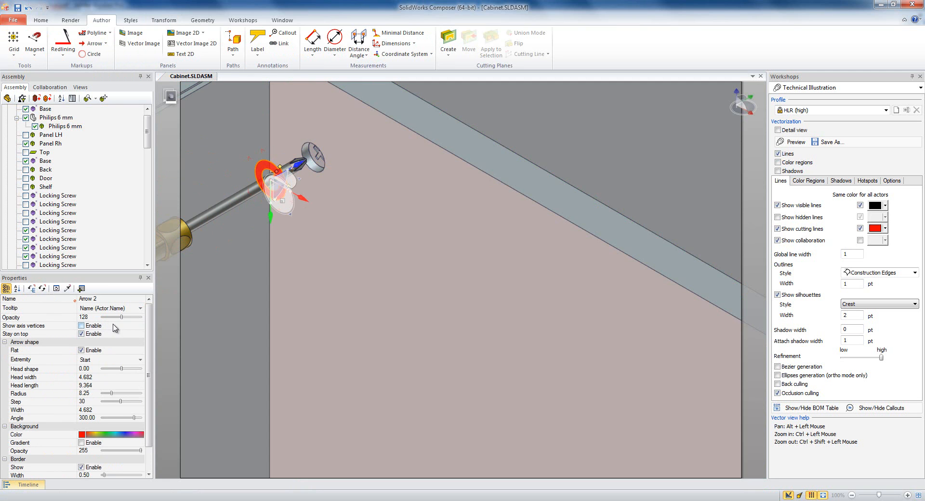
Give the circular arrow an opacity of 255 and a black background color, with Stay on top and Flat disabled.
left_click_drag(122, 317, 144, 318)
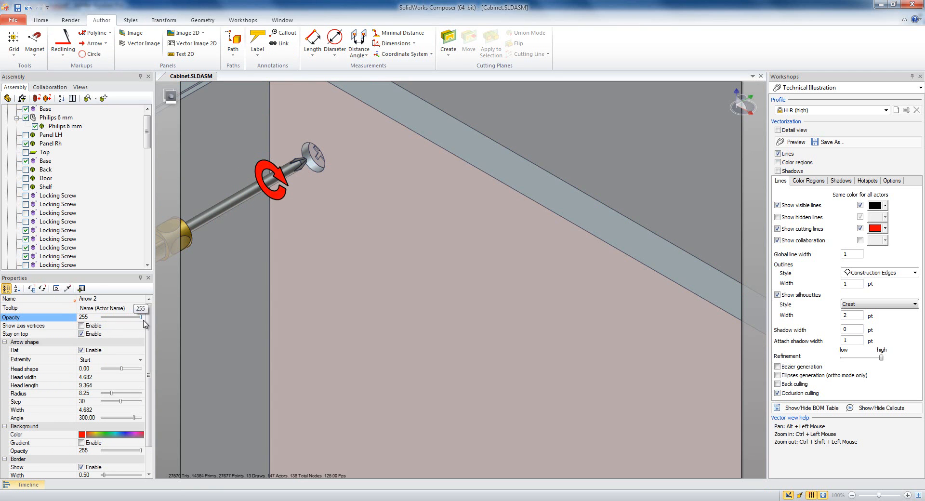
left_click(82, 334)
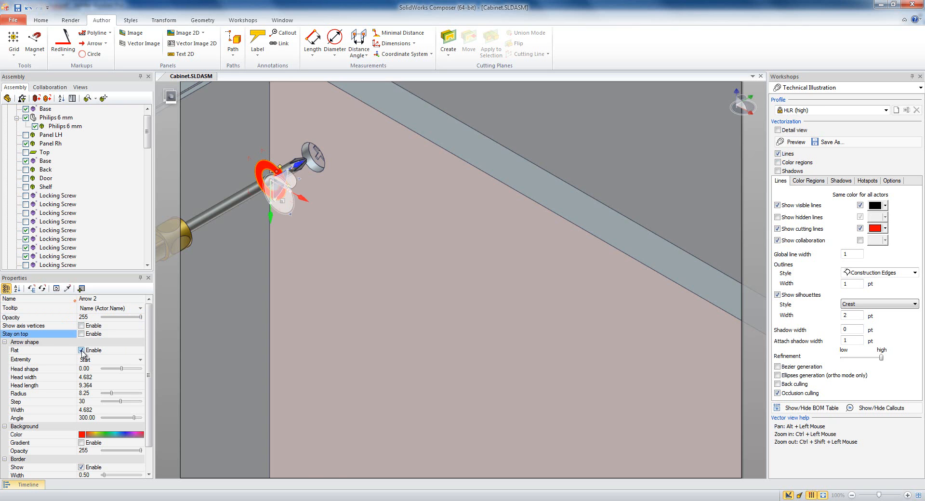
left_click(81, 350)
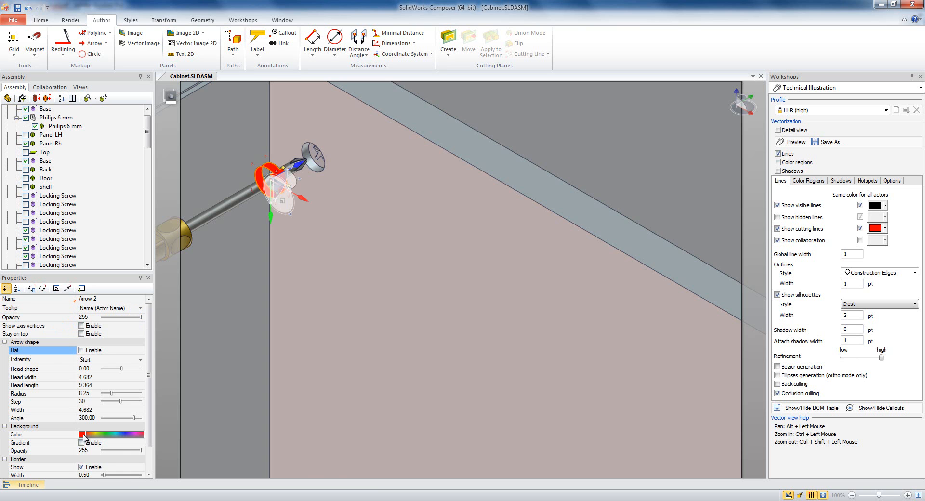
left_click(83, 436)
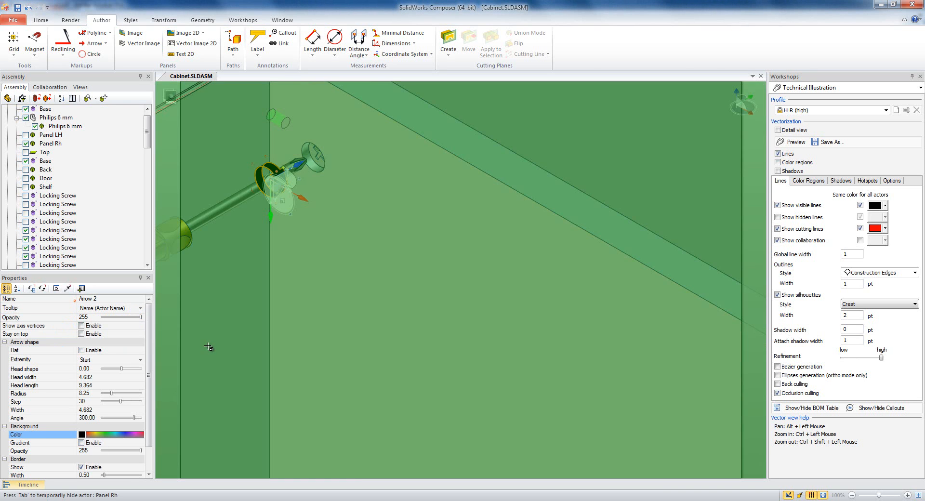
key("Escape")
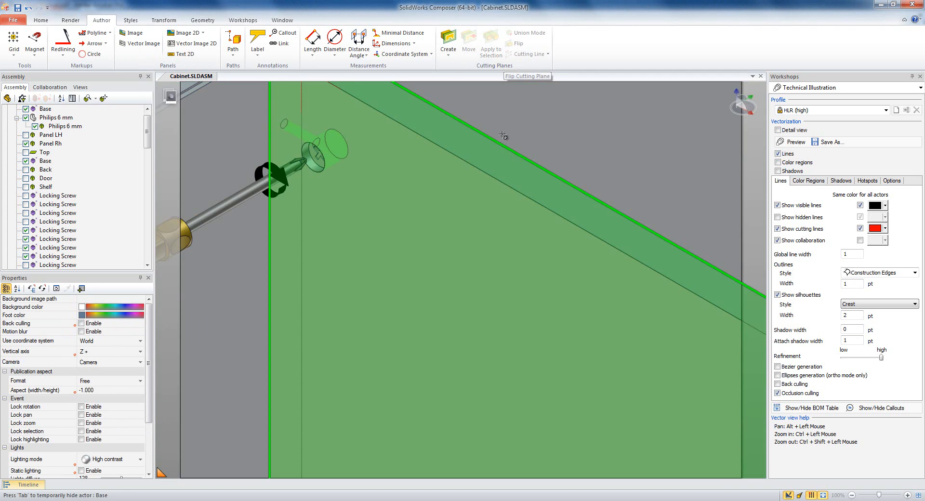
Frame the cam, screwdriver tip and circular arrow in a circular detail area and create the detail view image.
middle_click_drag(509, 125, 626, 181)
scroll(408, 188, "up", 3)
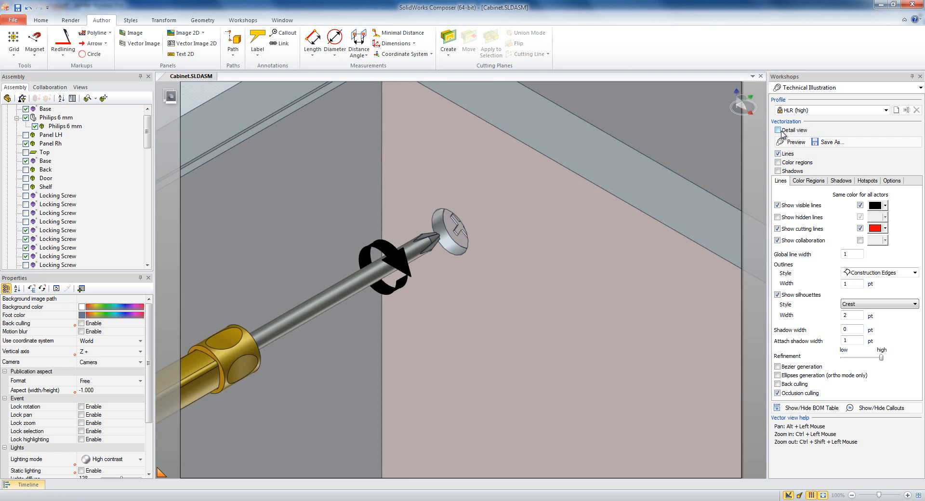
left_click(777, 130)
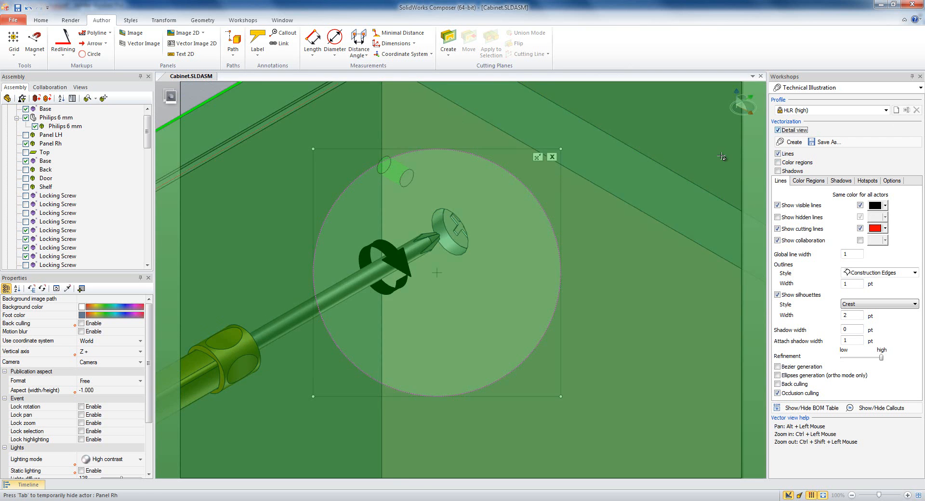
left_click_drag(430, 147, 412, 133)
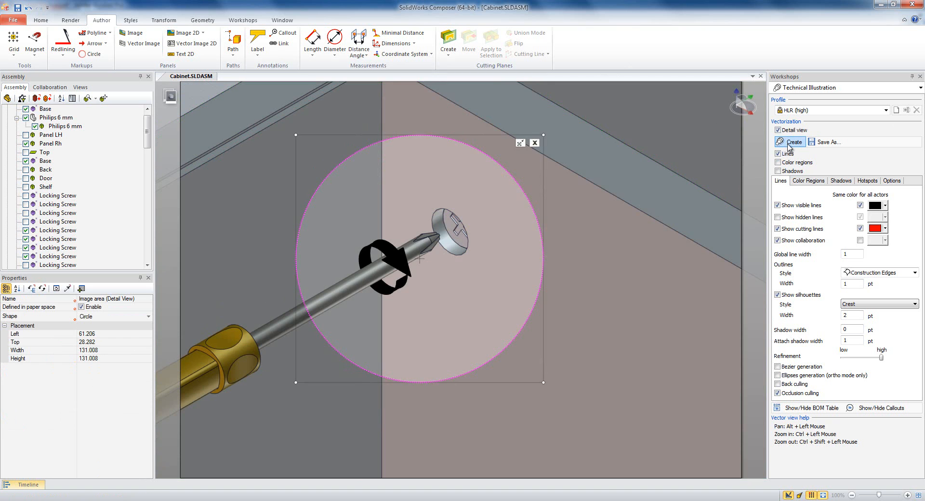
left_click(790, 142)
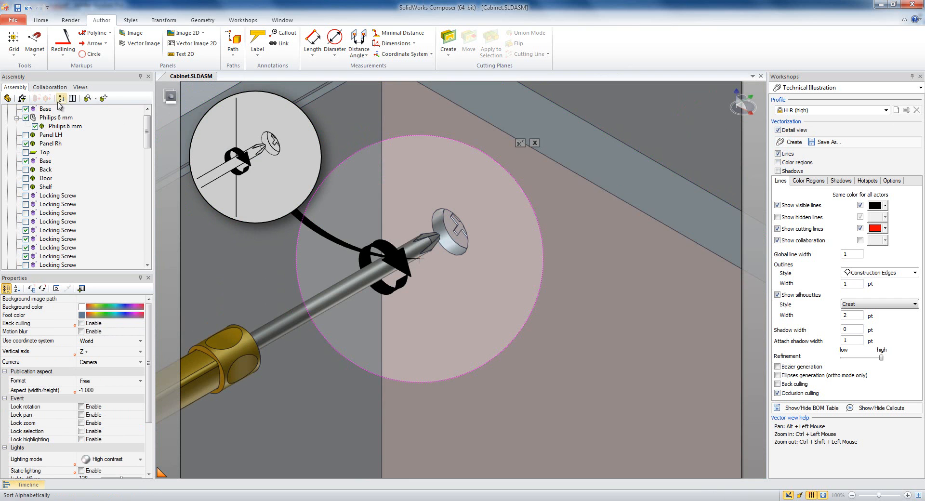
Return to View 4 without saving the current changes in a new view.
left_click(80, 88)
left_click(102, 212)
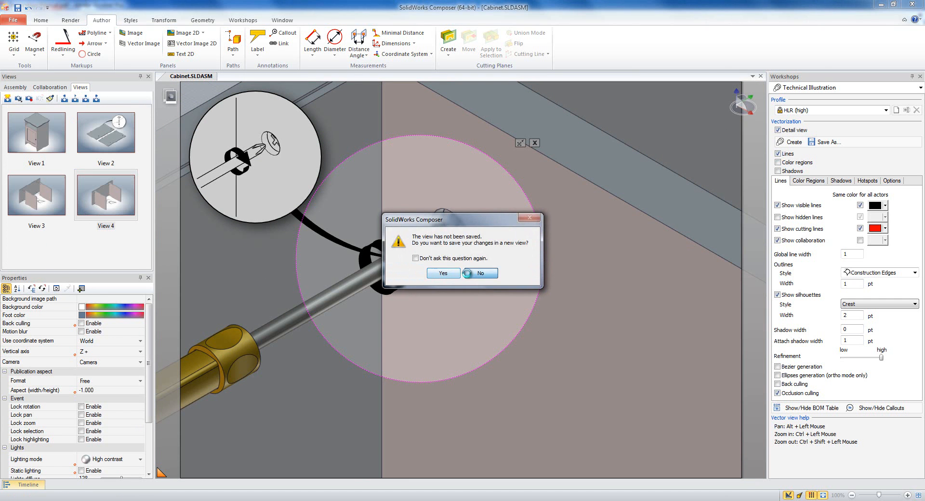
left_click(480, 273)
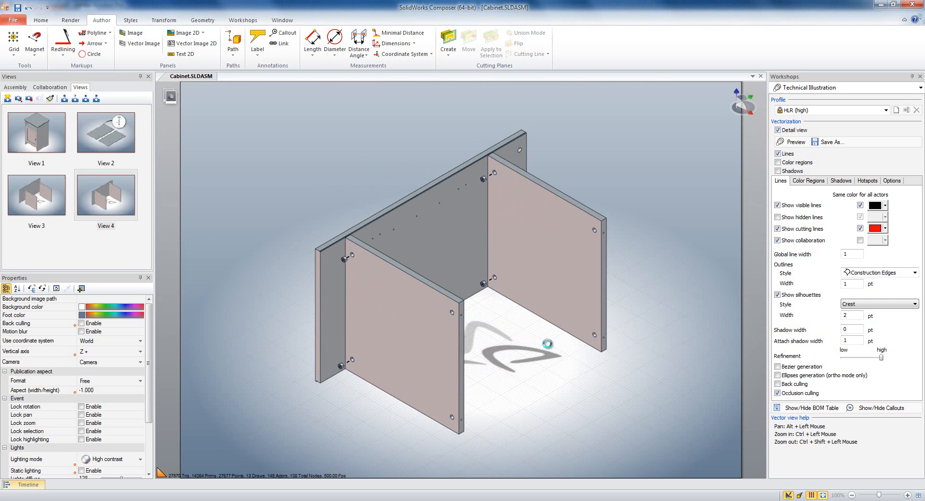
Show the Vector Image 2D 2 and Vector Image 2D 3 panels in View 4.
left_click(50, 87)
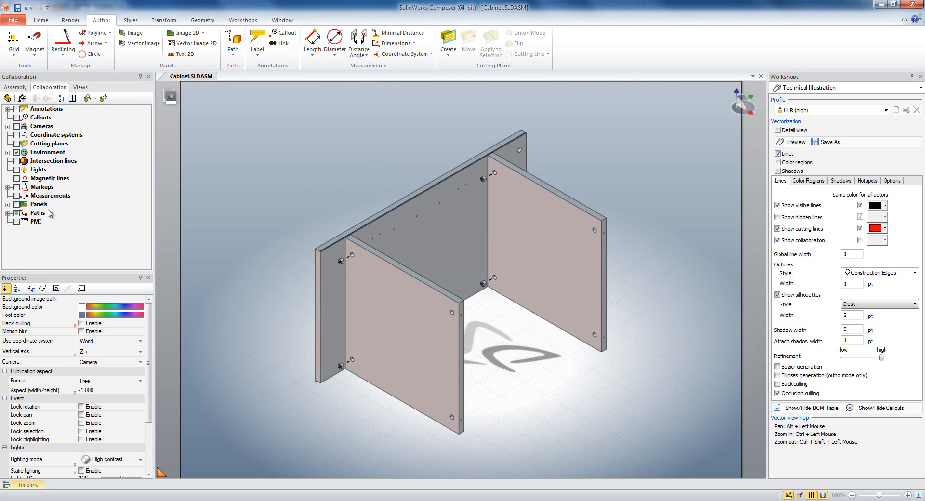
left_click(8, 212)
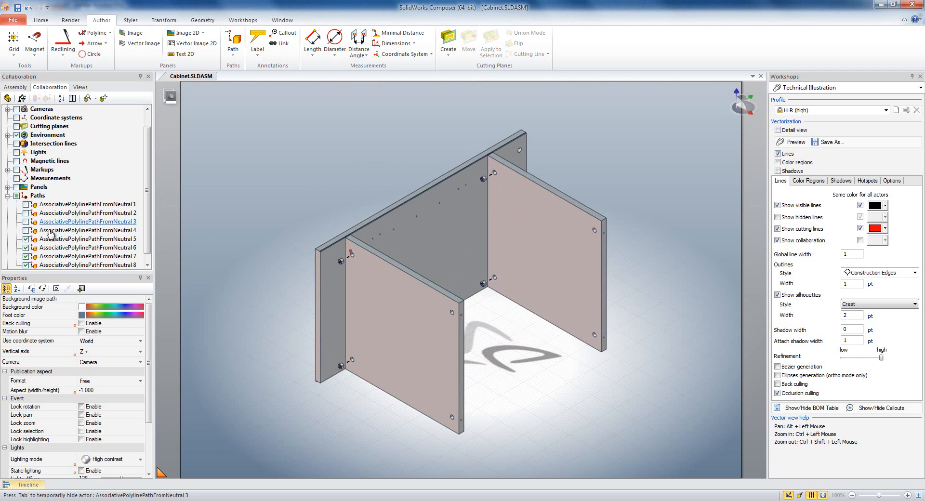
left_click(8, 196)
left_click(8, 204)
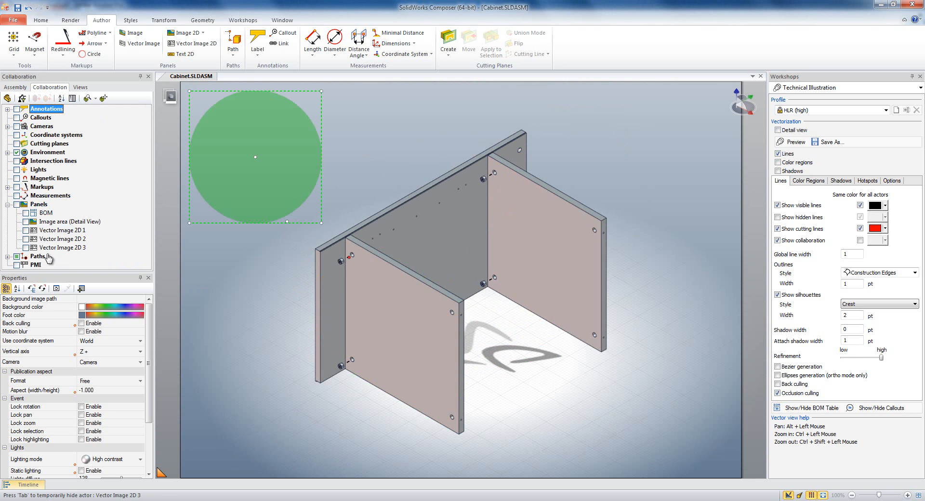
left_click(26, 239)
left_click(26, 247)
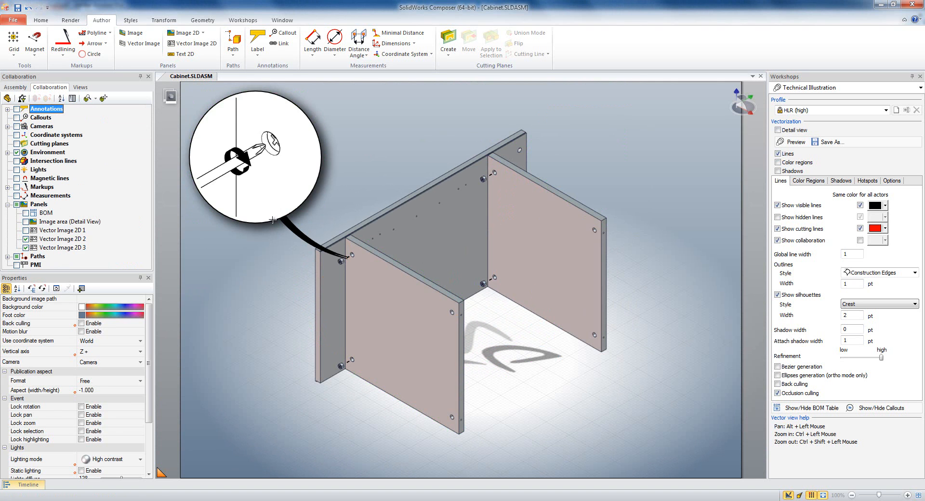
Place the screwdriver detail image directly below the cam detail image, with the cabinet positioned clear of both.
left_click_drag(270, 198, 266, 314)
middle_click_drag(506, 327, 545, 295)
left_click_drag(263, 292, 260, 292)
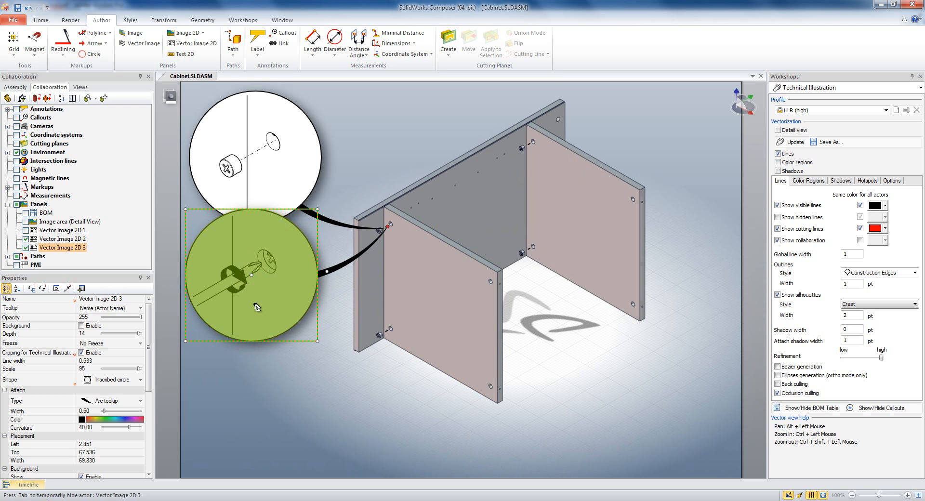
Set the screwdriver detail image's attach type to None and align the image under the cam detail image.
left_click(140, 401)
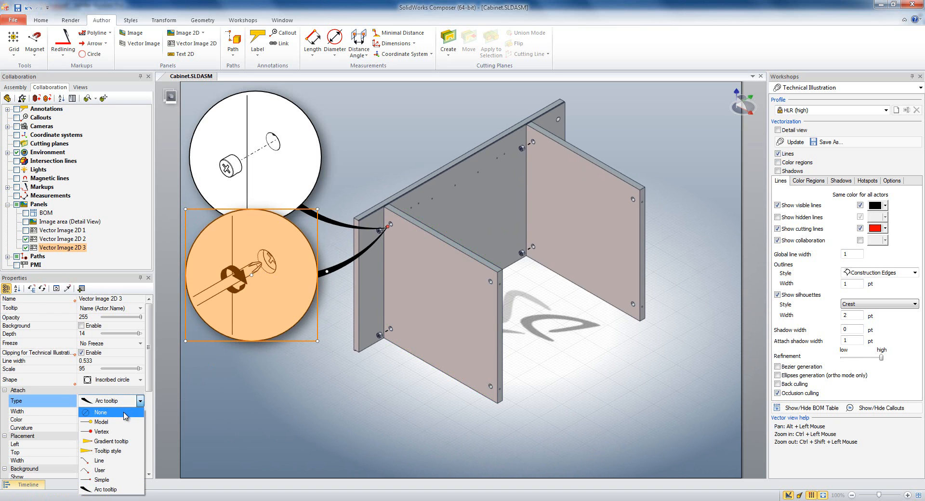
left_click(125, 414)
left_click(327, 380)
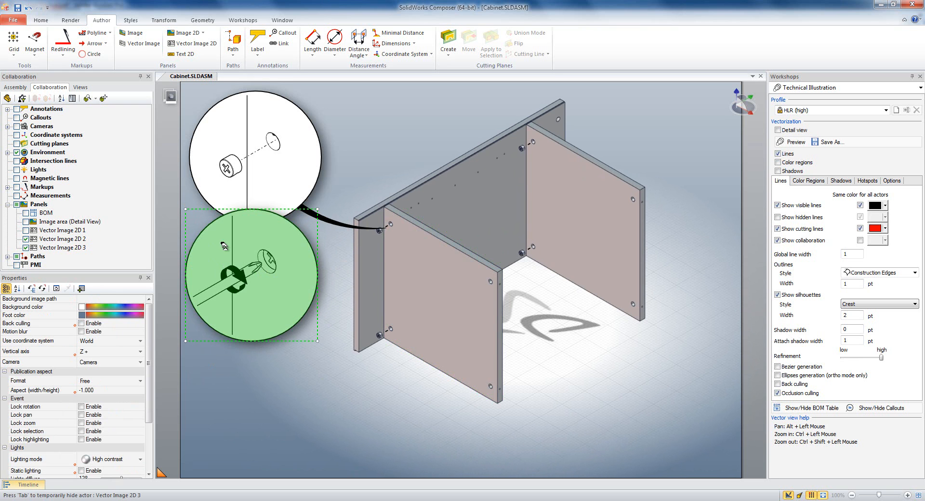
left_click(234, 226)
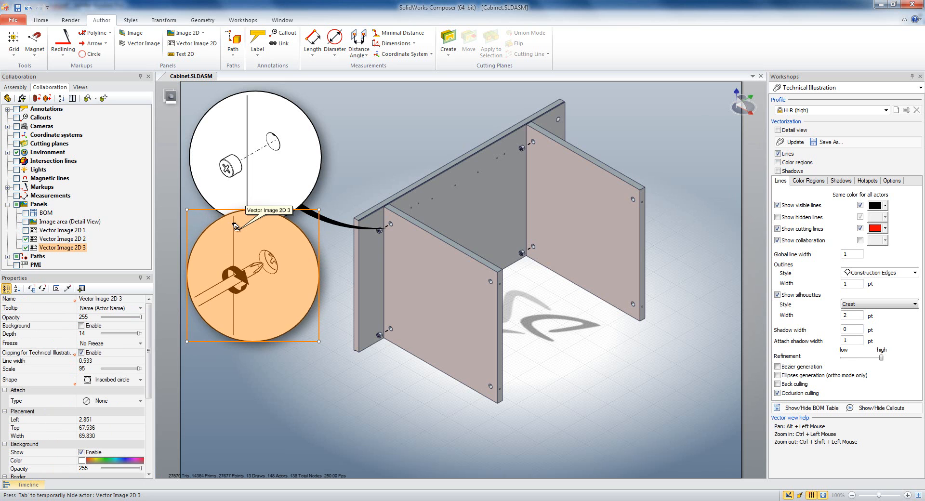
left_click_drag(234, 225, 235, 226)
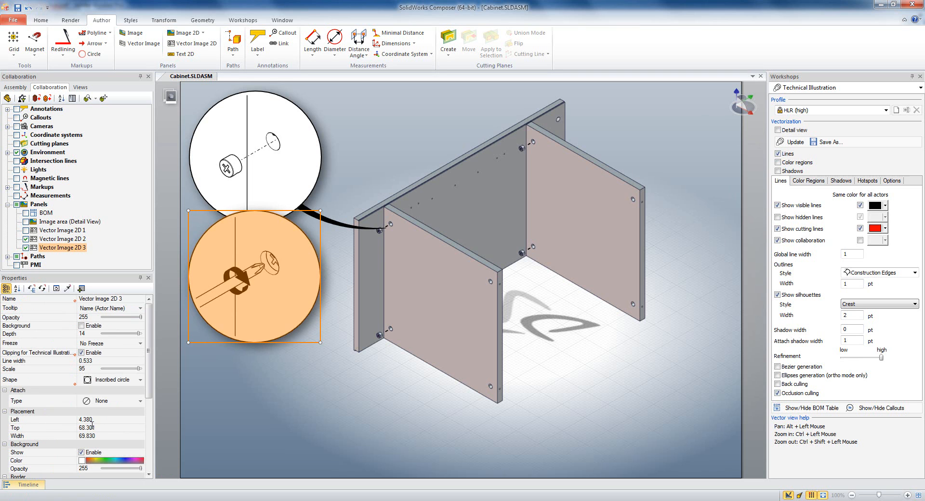
left_click(364, 384)
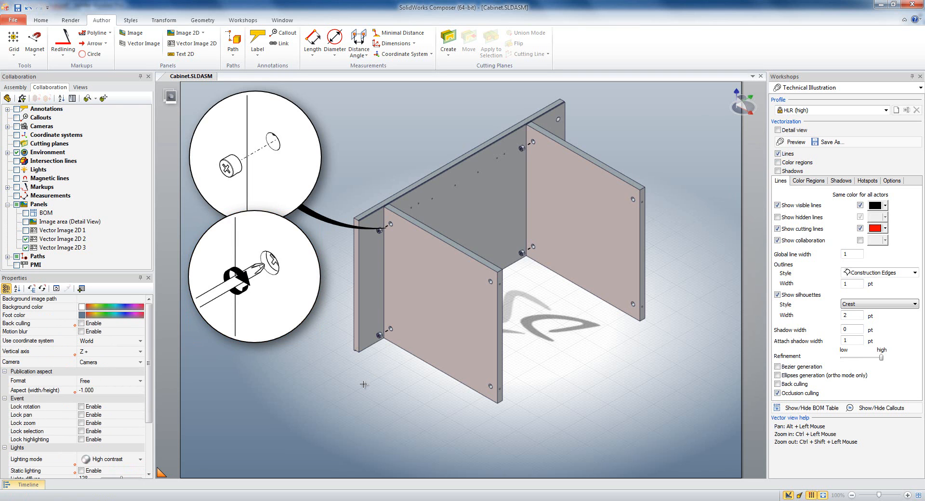
Update View 4 with the current scene and check assembly step 4 in Instruction Manual.pdf.
left_click(80, 87)
right_click(103, 197)
left_click(122, 204)
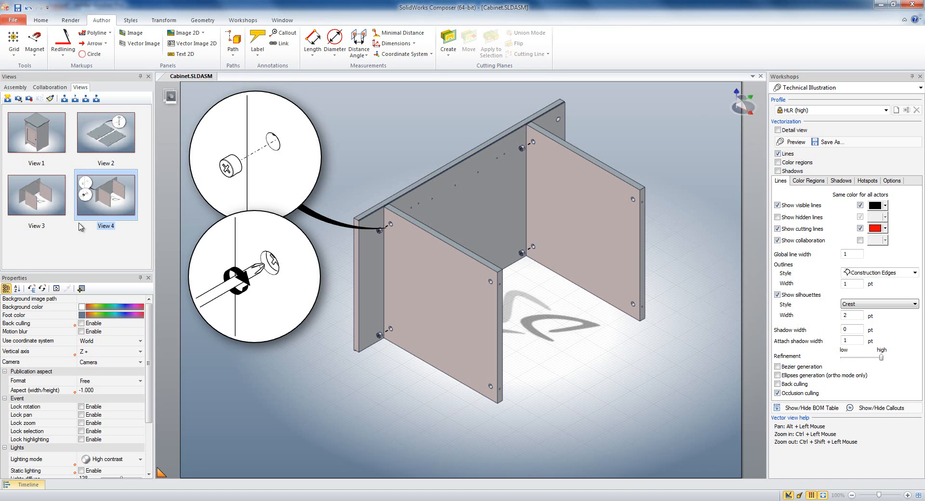
key("alt+Tab")
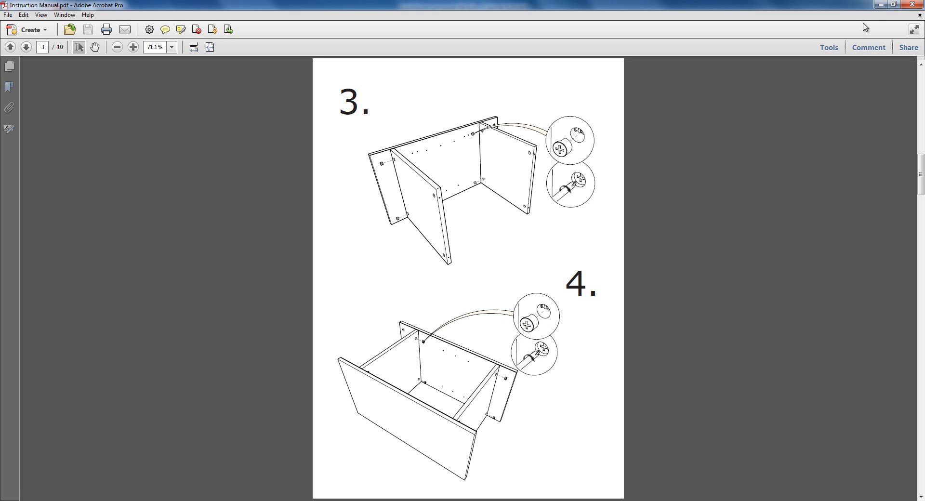
left_click(881, 5)
Hide both detail images and all the associative paths of the cams.
left_click(272, 179)
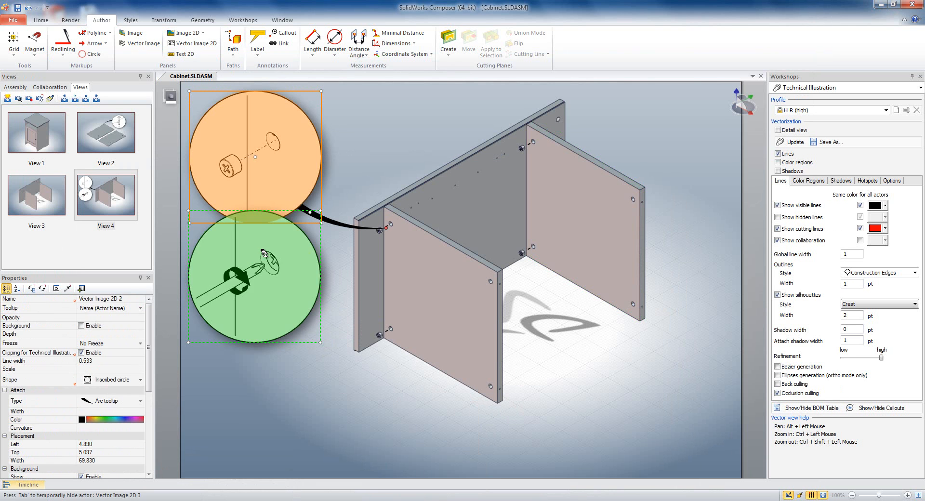
left_click(263, 252, "ctrl")
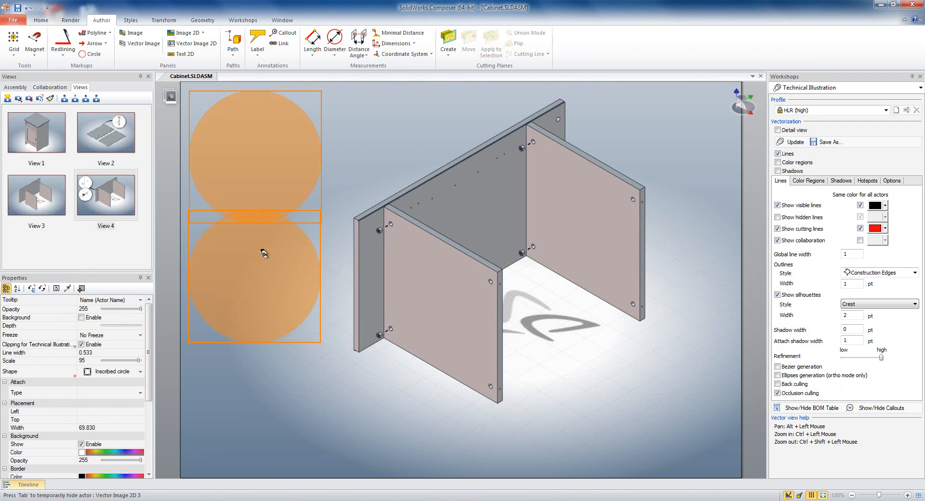
key("Delete")
left_click(49, 87)
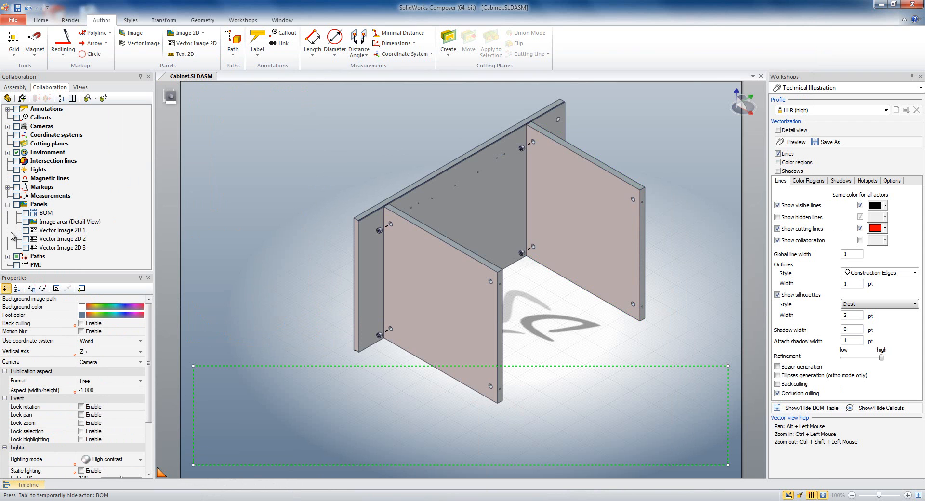
left_click(17, 256)
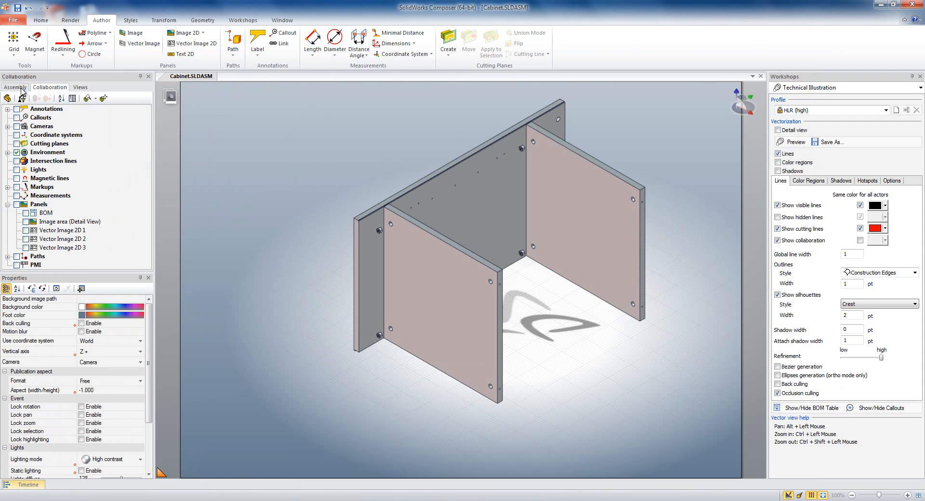
Restore the cams of the Cams LH selection set to their neutral position in the base boards.
left_click(22, 88)
scroll(45, 173, "down", 1)
left_click_drag(147, 160, 147, 250)
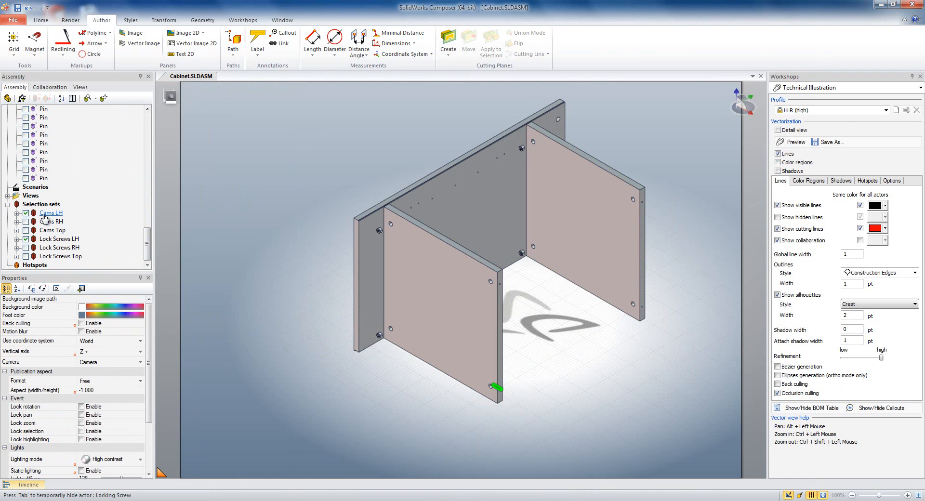
left_click(44, 216)
right_click(301, 195)
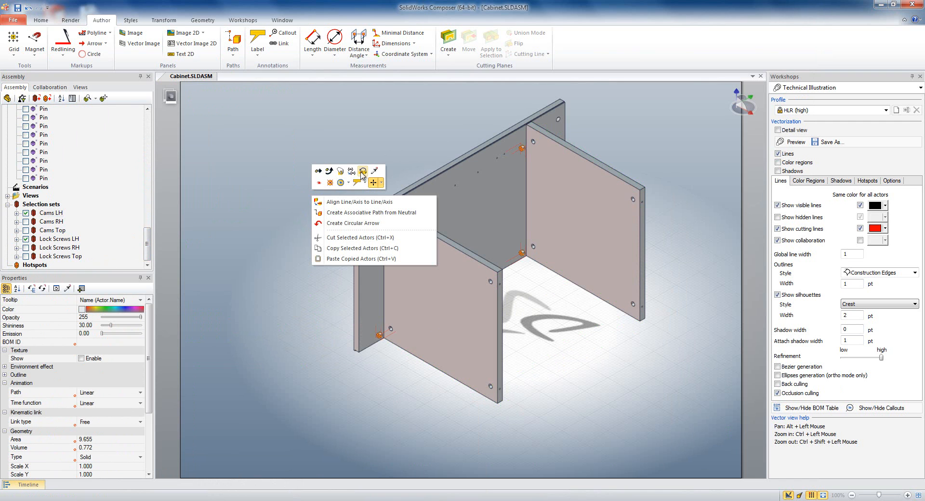
key("Escape")
left_click(328, 156)
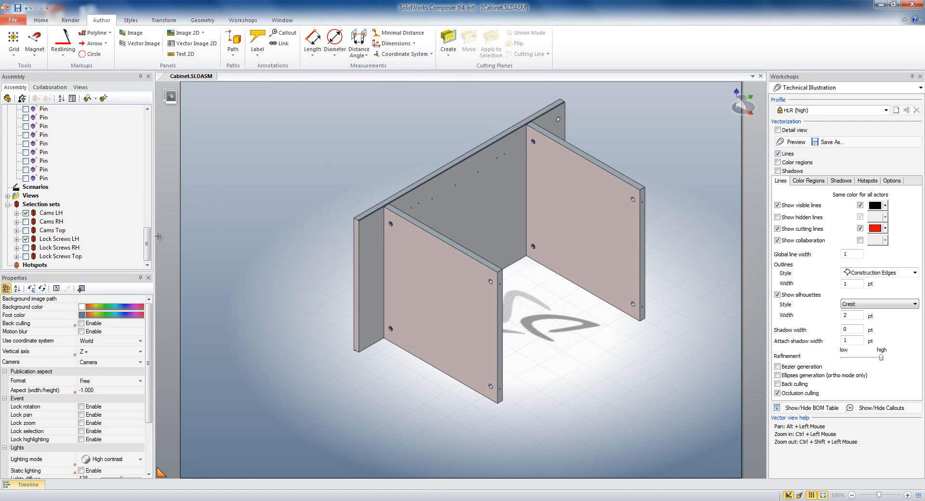
Show Panel LH and align the camera to the 3/4 X- Y- Z+ orientation.
left_click_drag(149, 242, 152, 126)
left_click(26, 135)
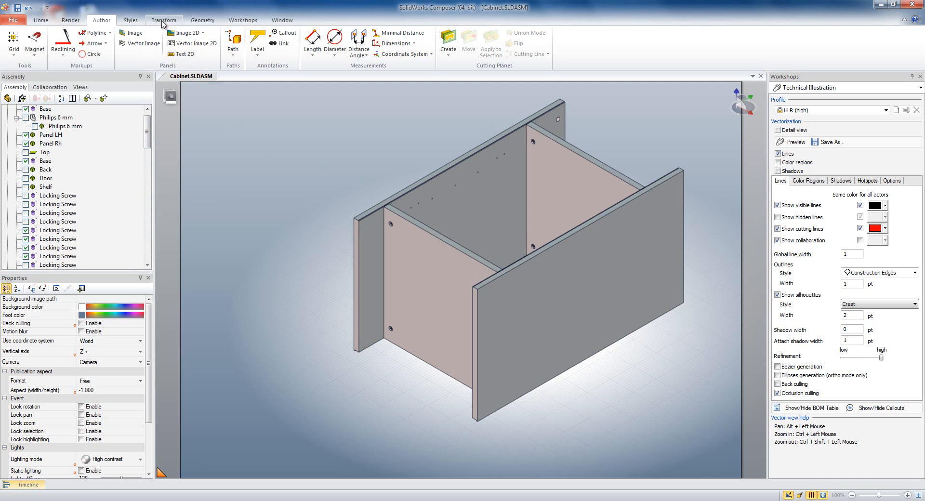
left_click(41, 20)
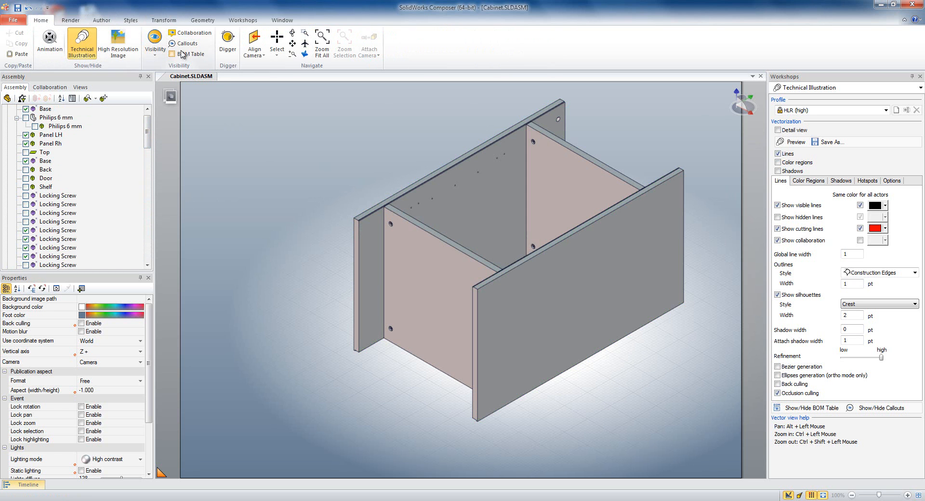
left_click(259, 58)
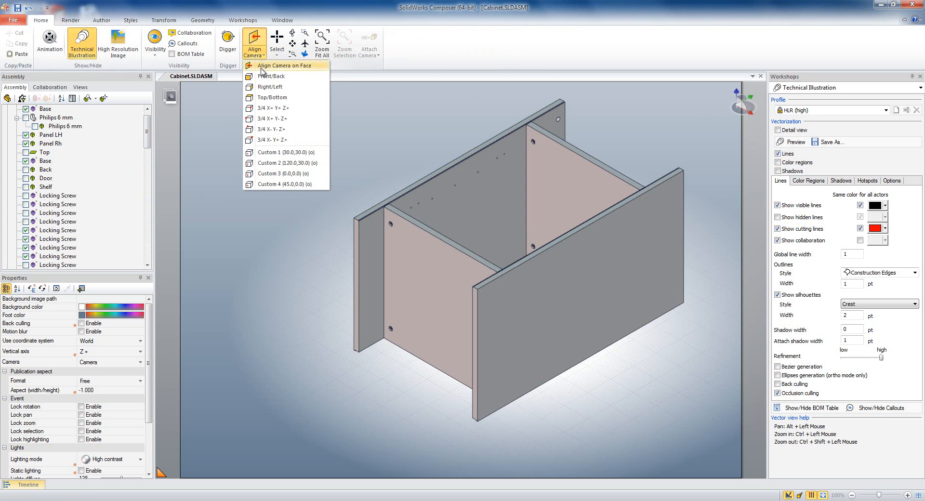
left_click(256, 133)
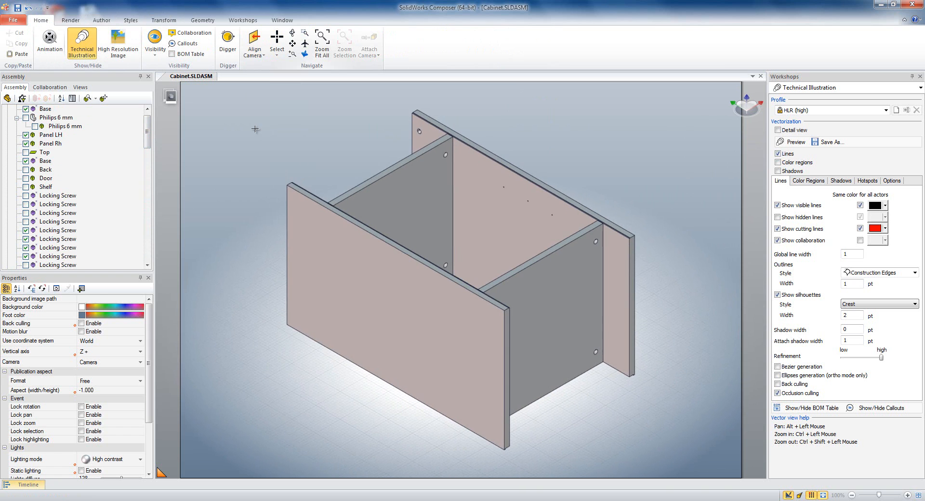
Show the Cams RH selection set and translate its cams straight out of their holes.
left_click_drag(146, 138, 146, 255)
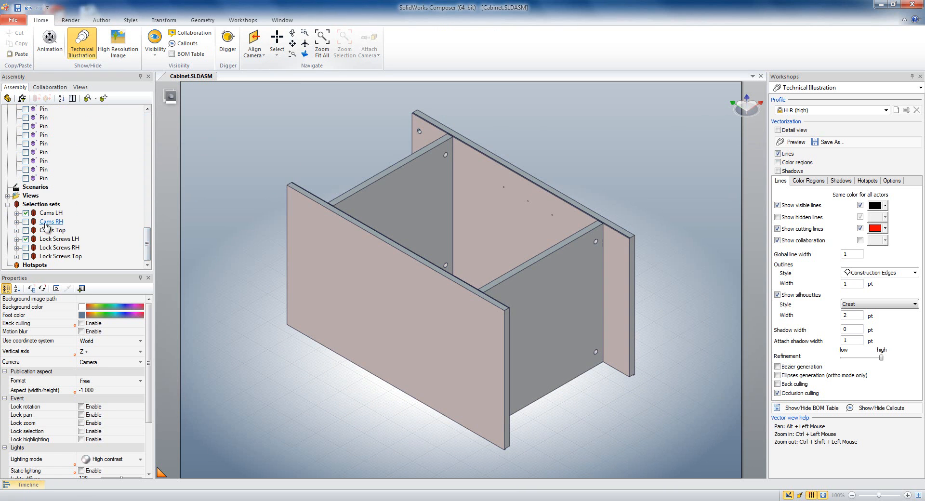
left_click(26, 222)
left_click(51, 222)
right_click(330, 111)
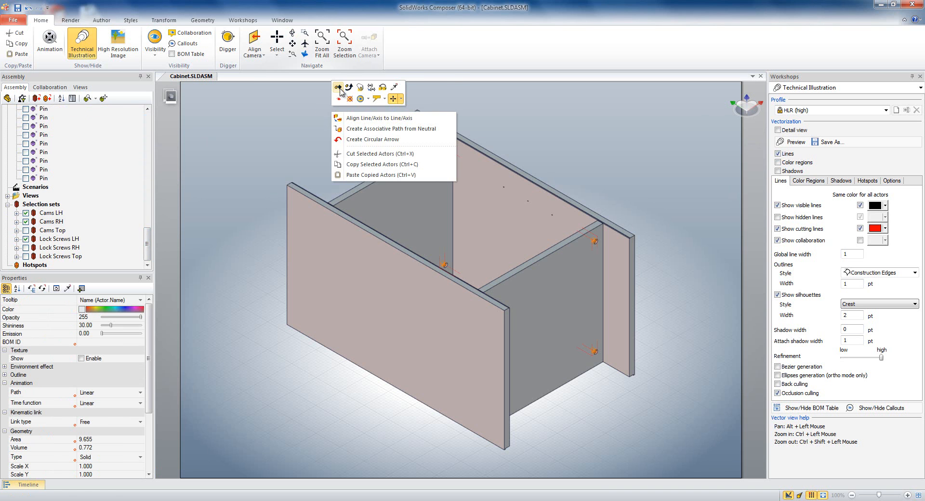
left_click(339, 89)
left_click_drag(488, 235, 500, 241)
left_click(316, 150)
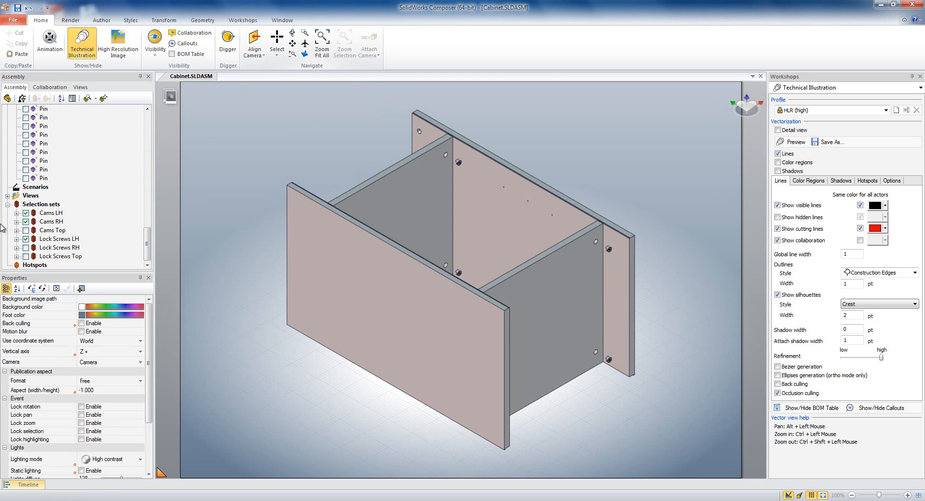
Create associative paths from neutral for the cams in the Cams RH selection set.
left_click(52, 222)
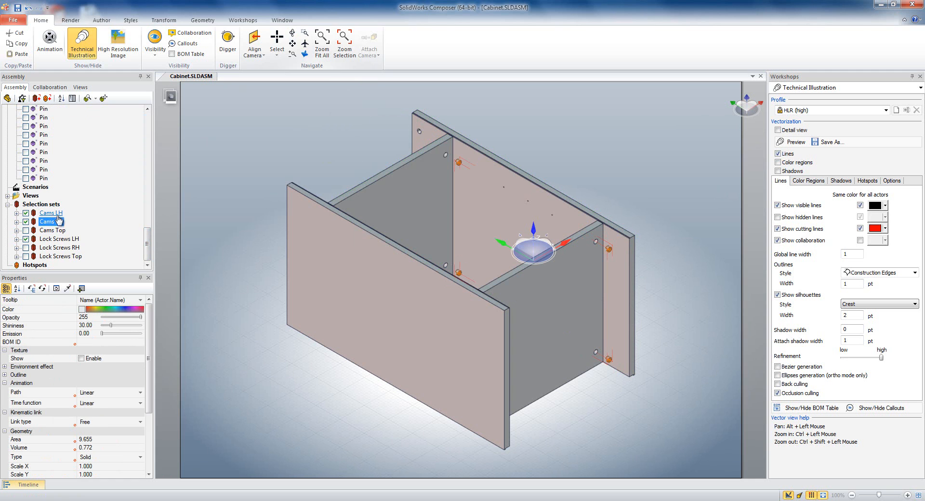
left_click(114, 21)
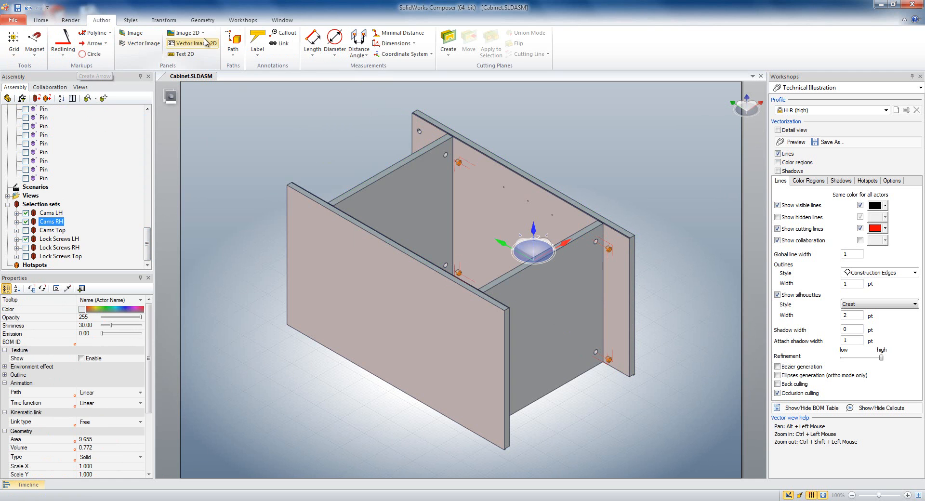
left_click(233, 45)
left_click(241, 89)
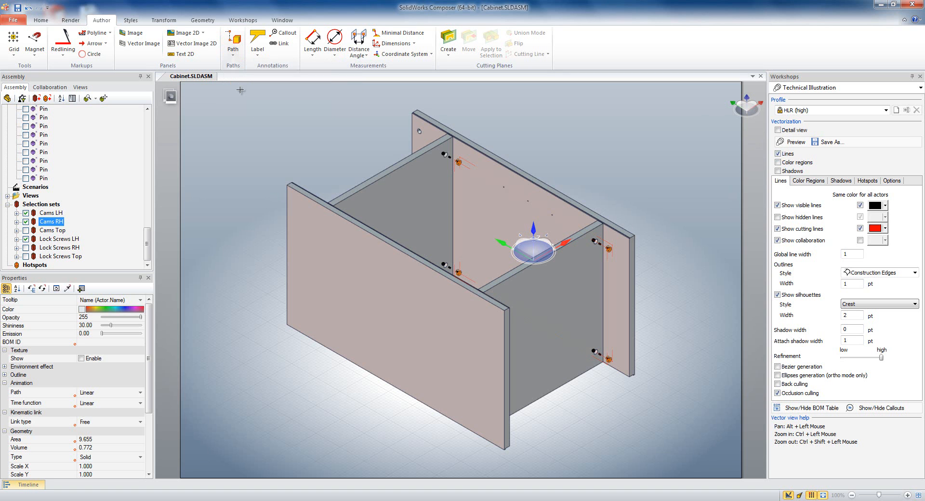
Apply the Webcast line style to all the paths.
left_click(49, 87)
left_click(38, 213)
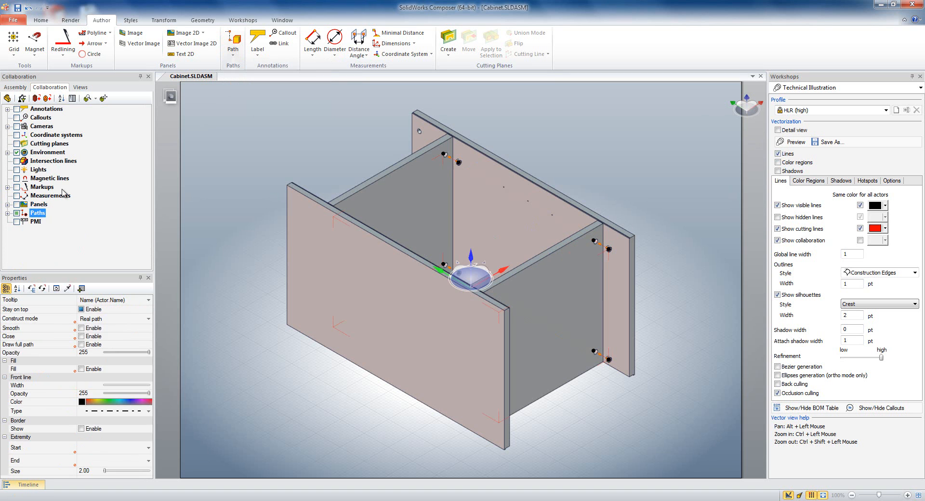
left_click(131, 20)
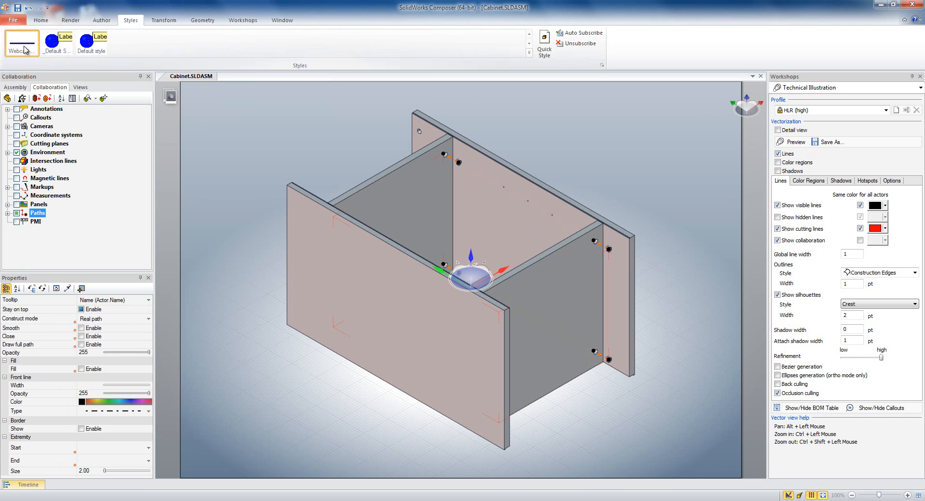
left_click(57, 44)
left_click(300, 169)
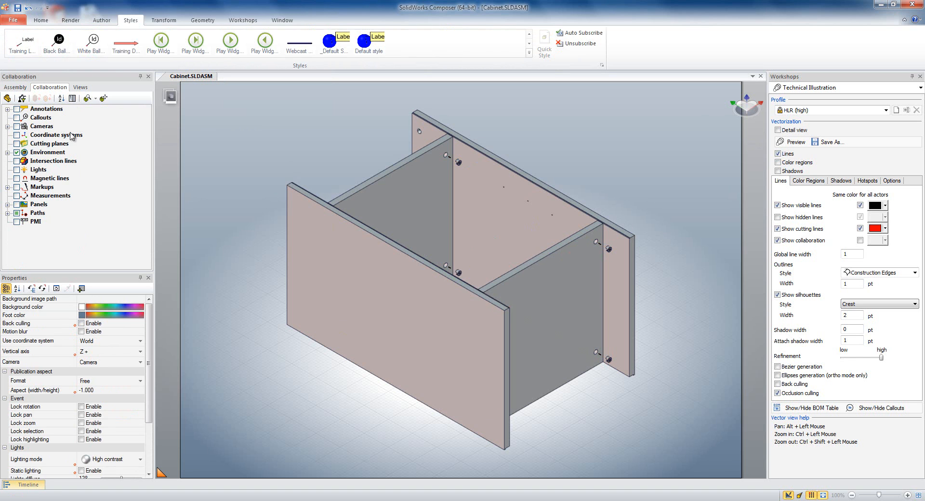
Show the Vector Image 2D 2 and Vector Image 2D 3 panels in the current scene.
left_click(7, 204)
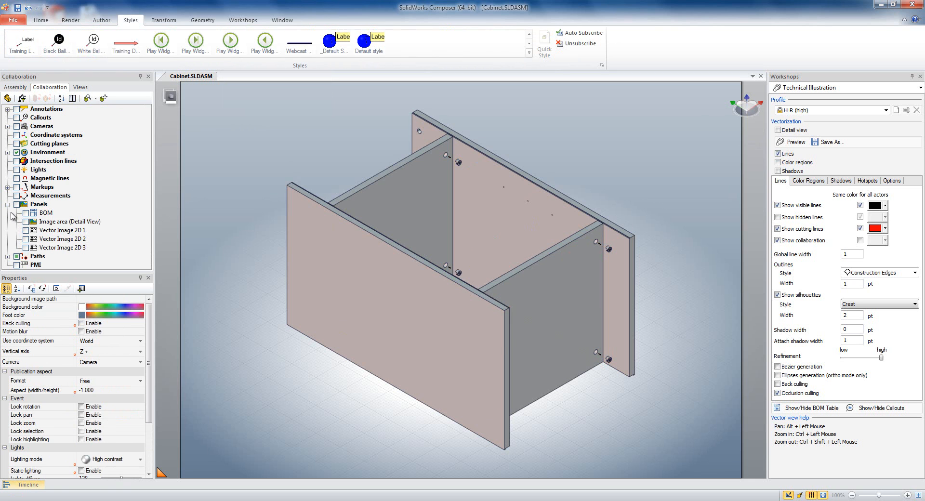
left_click(26, 239)
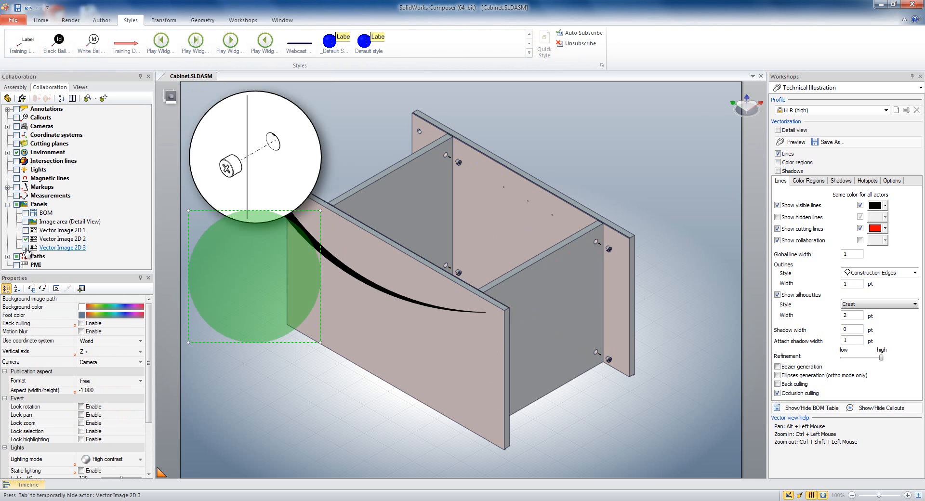
left_click(26, 248)
Stack the two detail images beside Panel LH and anchor the cam image's arc pointer on the nearest upper cam.
left_click_drag(280, 175, 681, 170)
left_click_drag(288, 255, 709, 236)
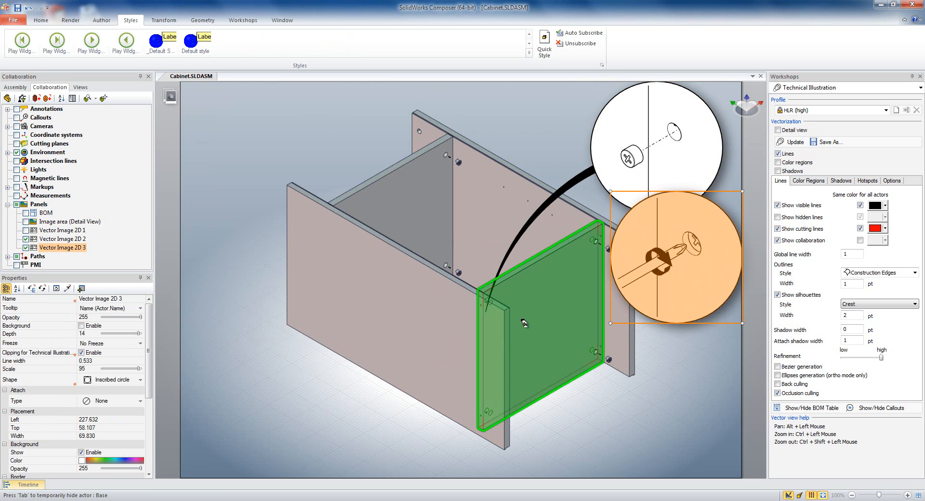
right_click_drag(540, 338, 502, 343)
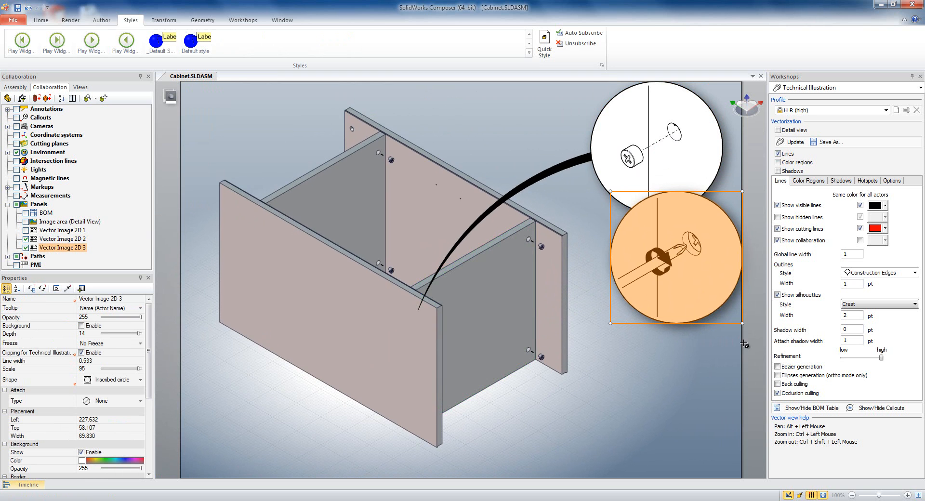
left_click_drag(715, 307, 702, 302)
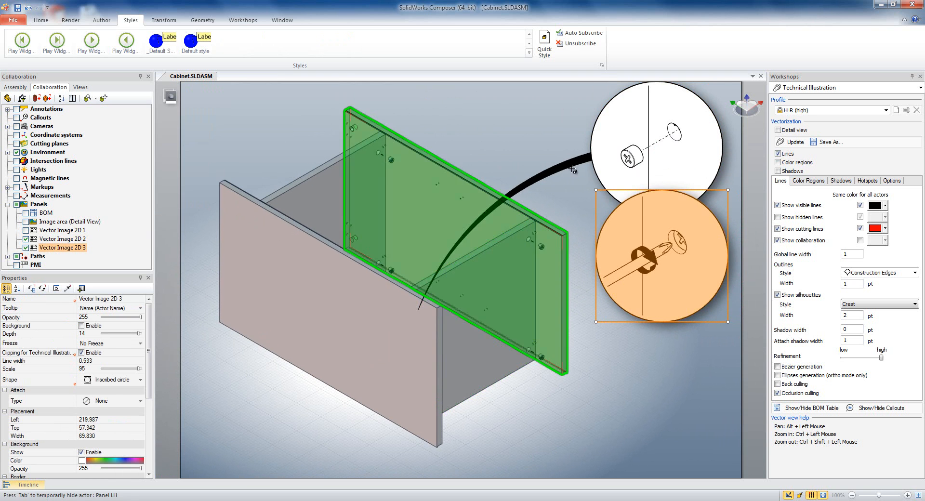
left_click(631, 168)
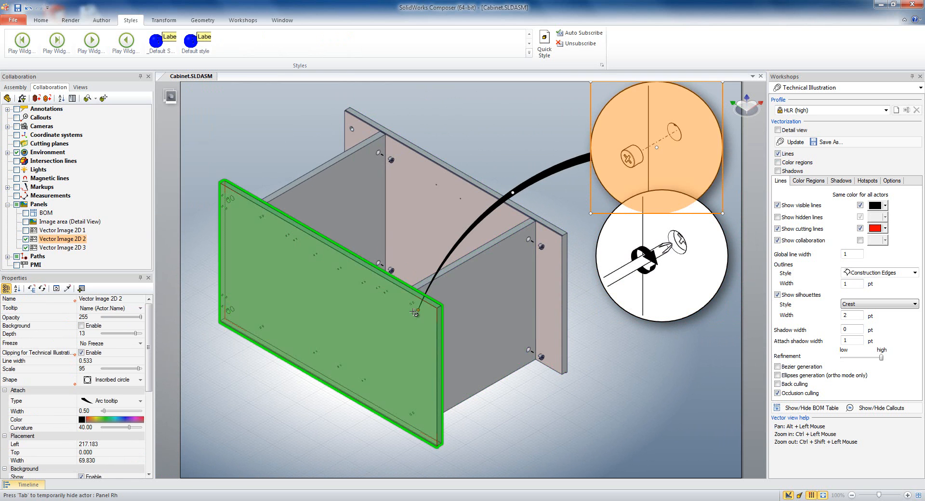
left_click_drag(421, 310, 541, 247)
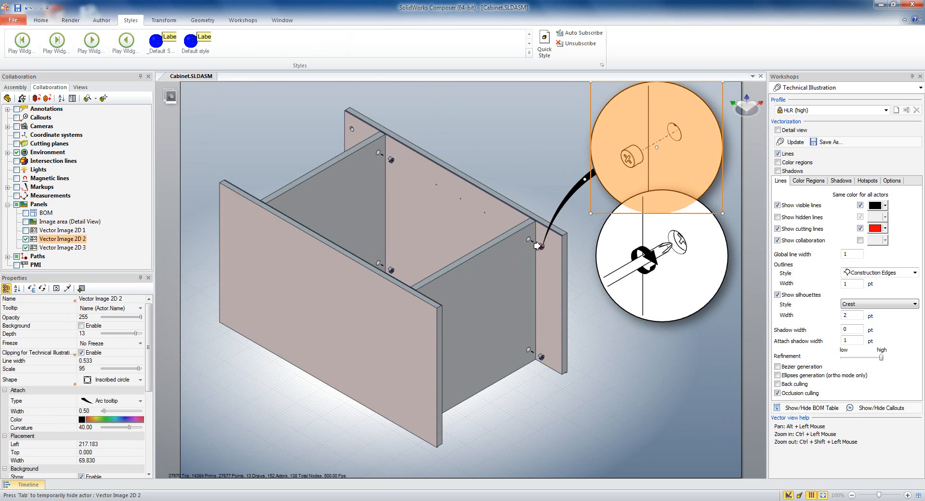
Pan the cabinet slightly down and reposition the screwdriver and cam detail images so they sit stacked beside it.
left_click(535, 141)
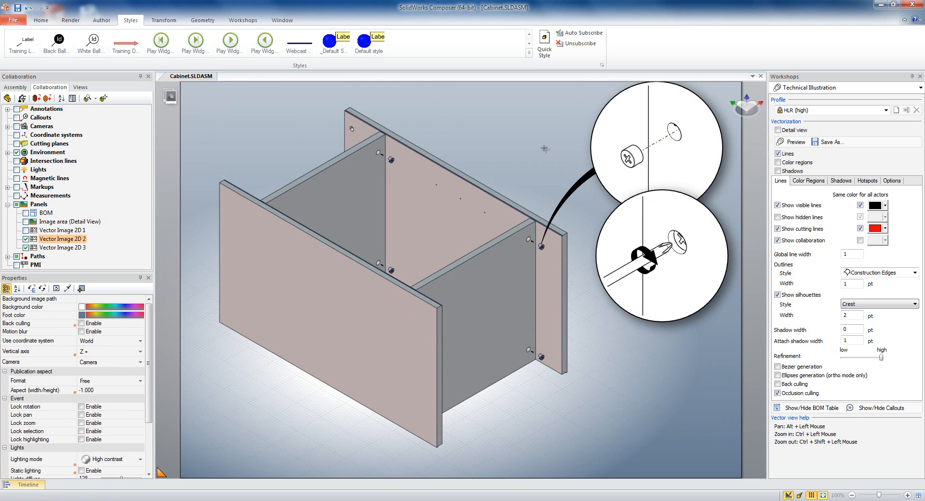
middle_click_drag(535, 141, 535, 149)
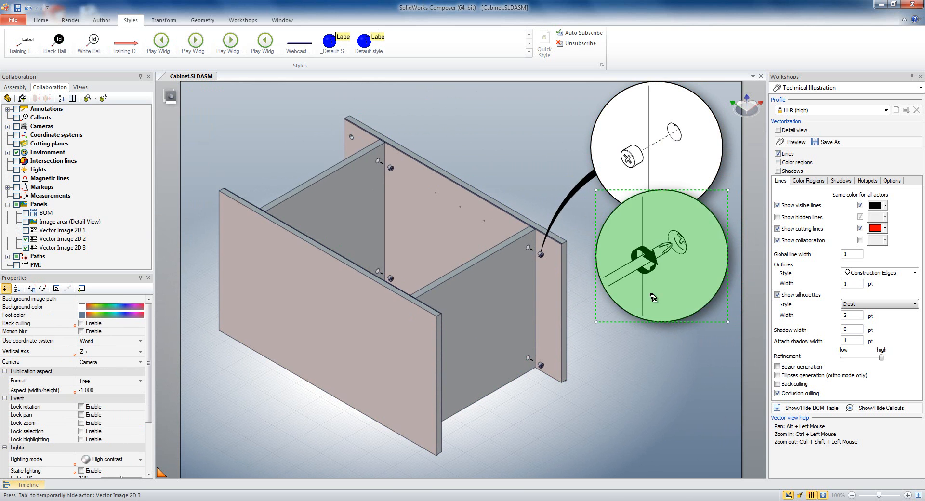
left_click(664, 252)
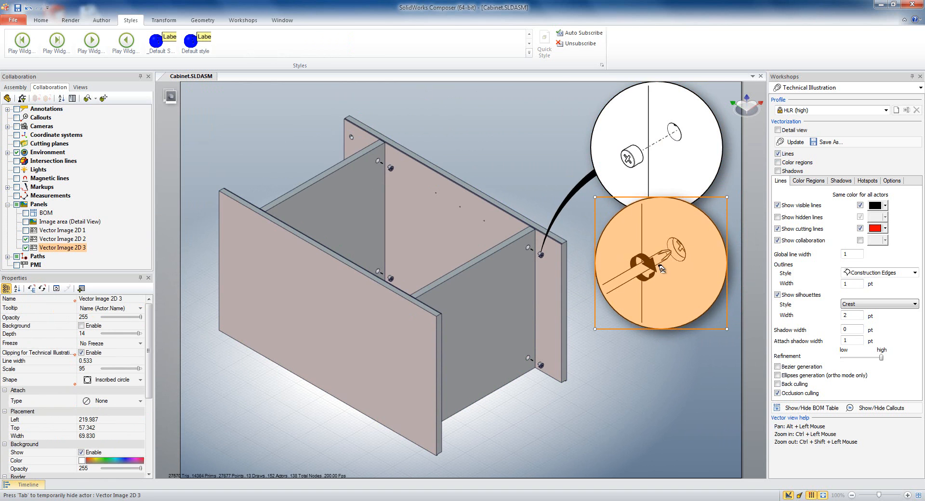
left_click(660, 186)
left_click_drag(661, 185, 657, 183)
left_click(526, 165)
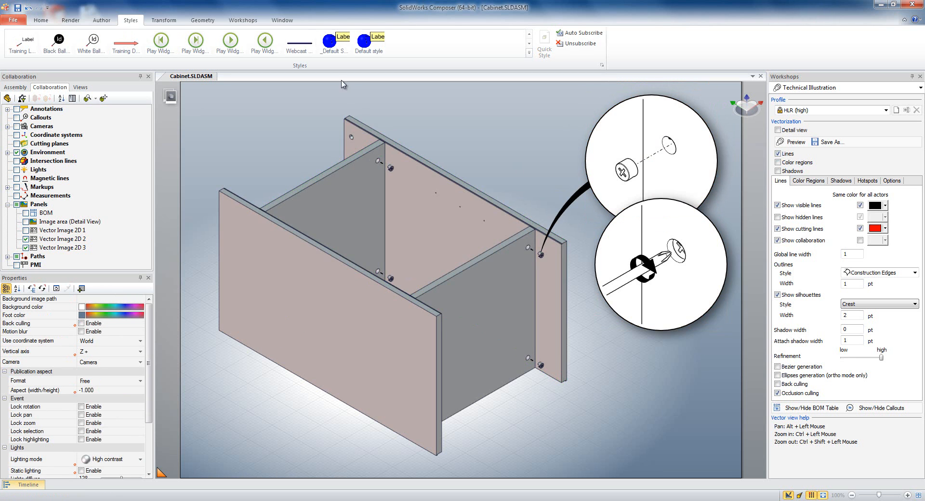
Save the current scene as a new view following View 4.
left_click(80, 88)
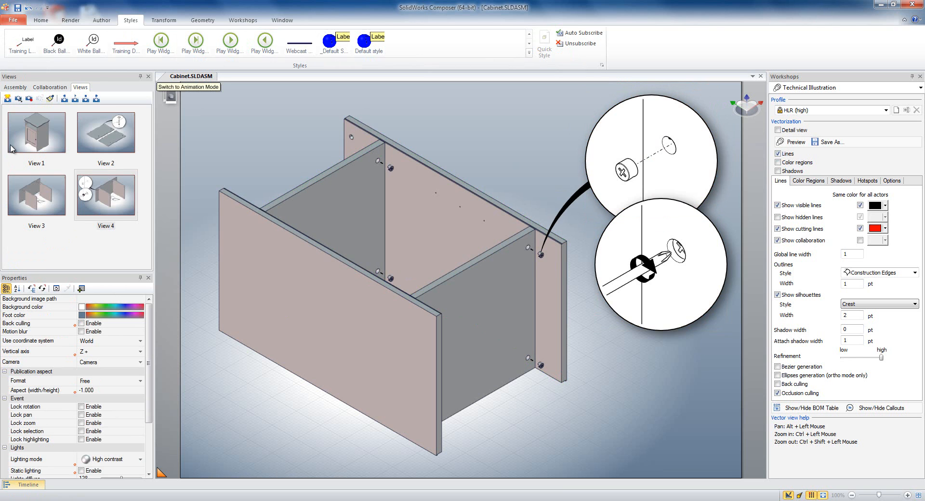
left_click(11, 102)
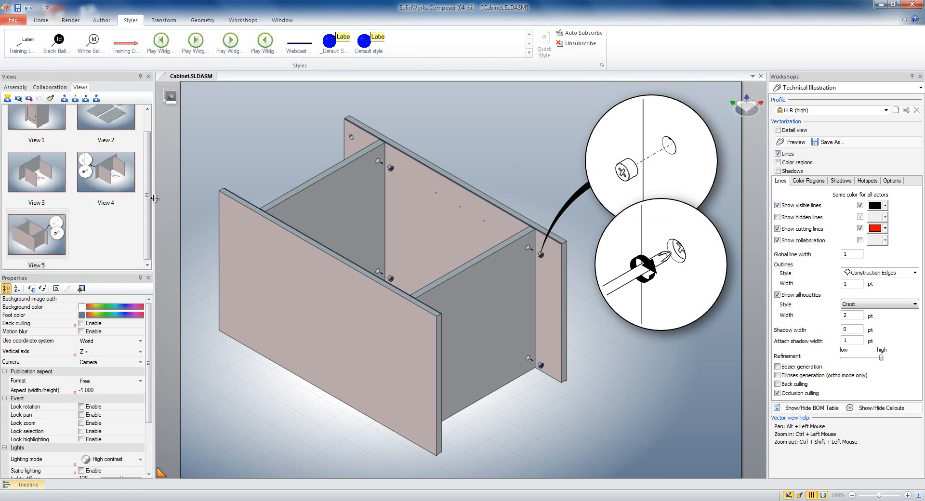
scroll(152, 199, "up", 2)
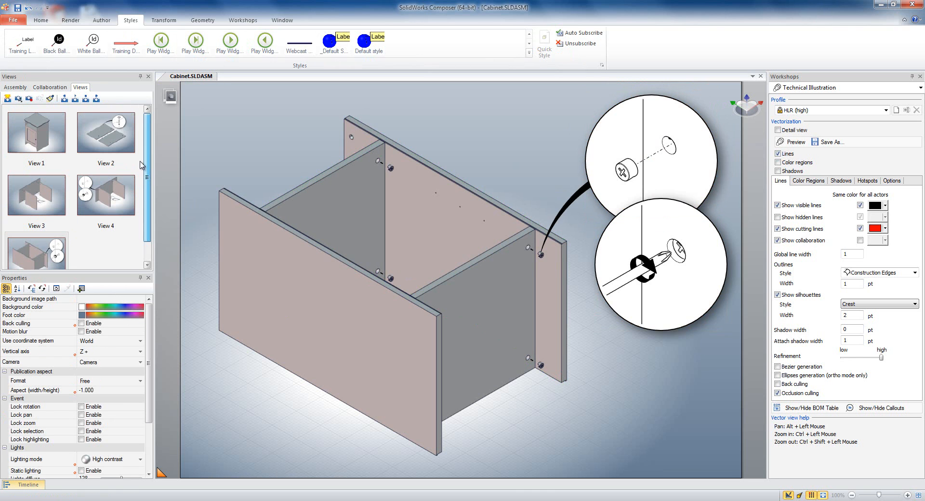
Rename View 1 as Cover and View 2 as Step 1.
left_click(39, 166)
left_click(38, 166)
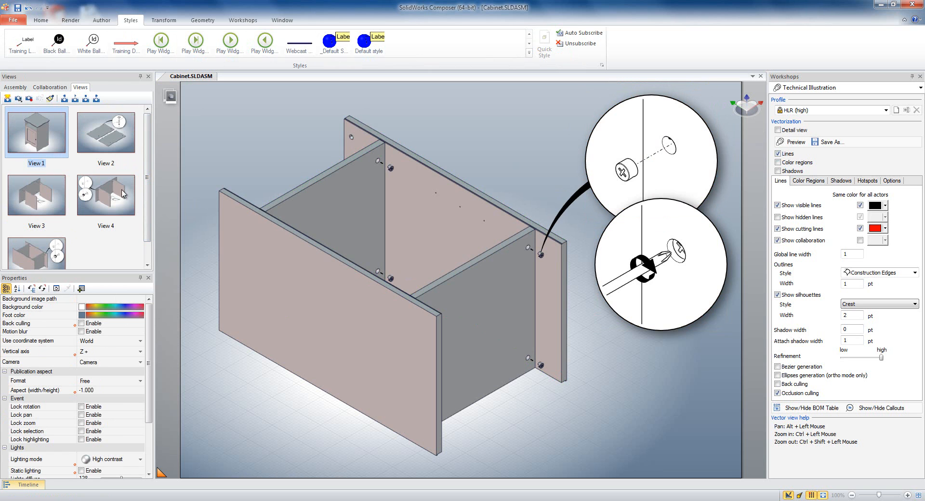
type("Cover")
left_click(110, 164)
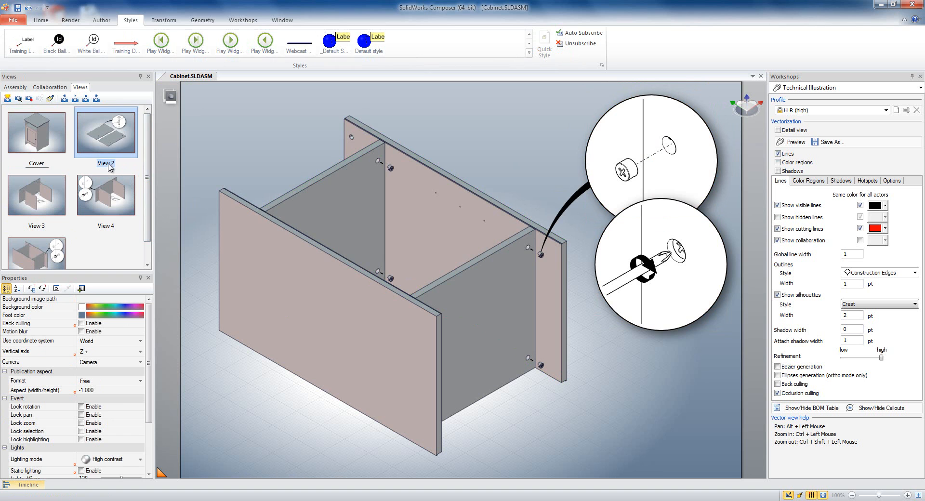
left_click(109, 164)
type("Step 1")
Rename View 3 as Step 2 and View 4 as Step 3.
left_click(44, 225)
left_click(40, 227)
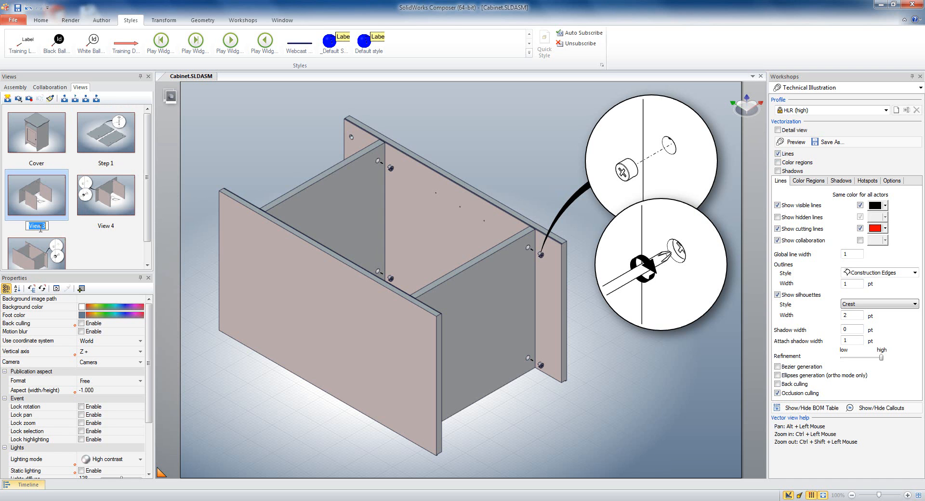
type("Step 2")
left_click(105, 225)
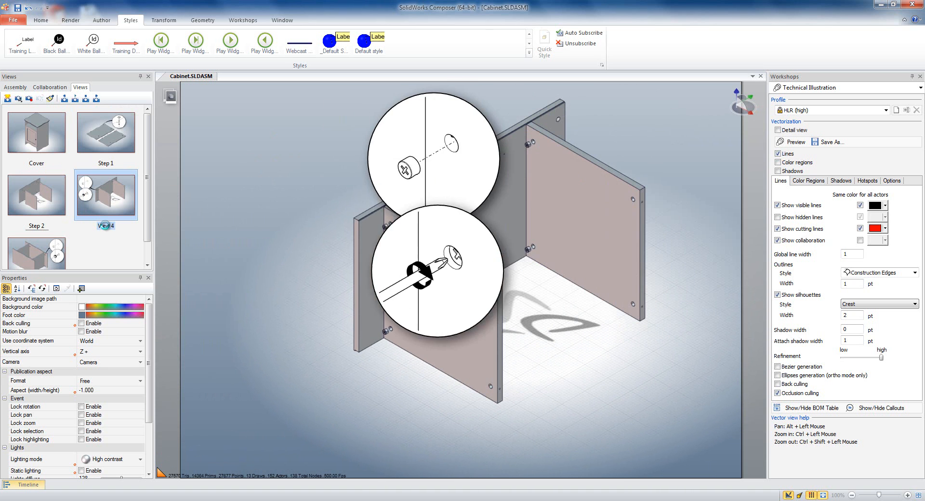
left_click(106, 227)
type("Step 3")
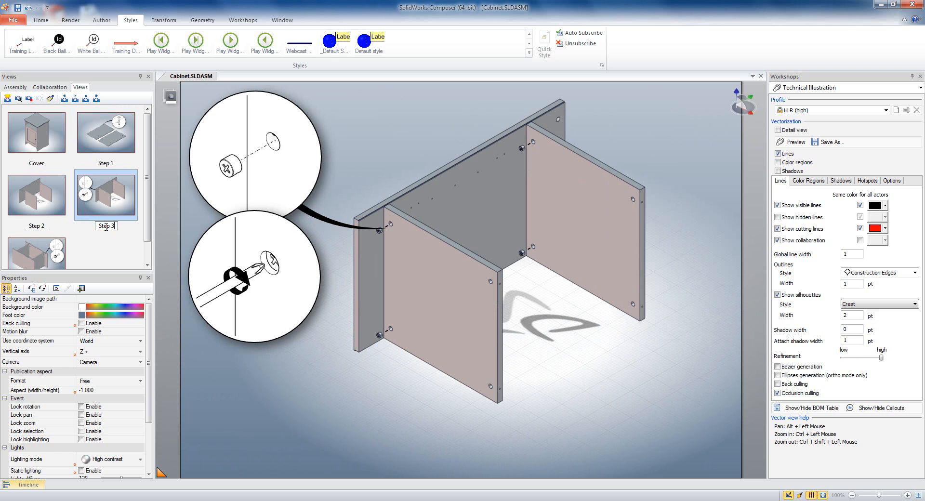
Rename View 5 as Step 4.
left_click_drag(147, 232, 148, 264)
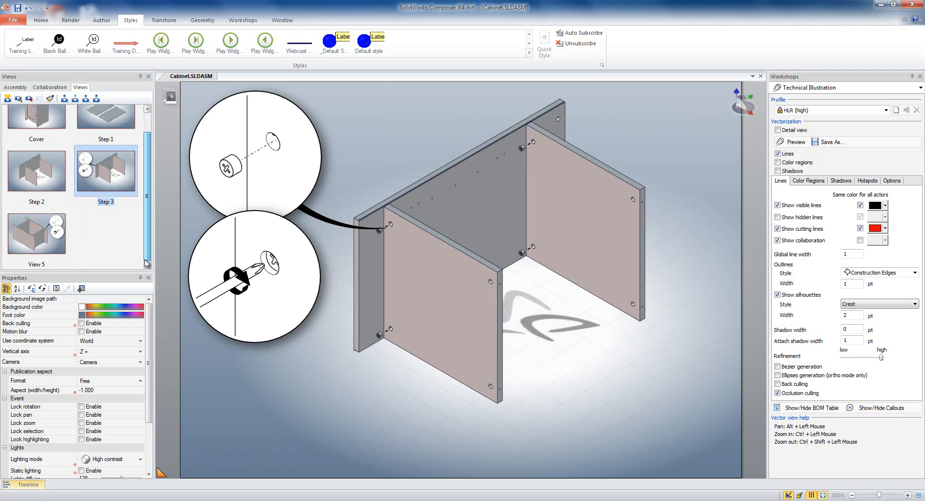
left_click(30, 263)
left_click(37, 265)
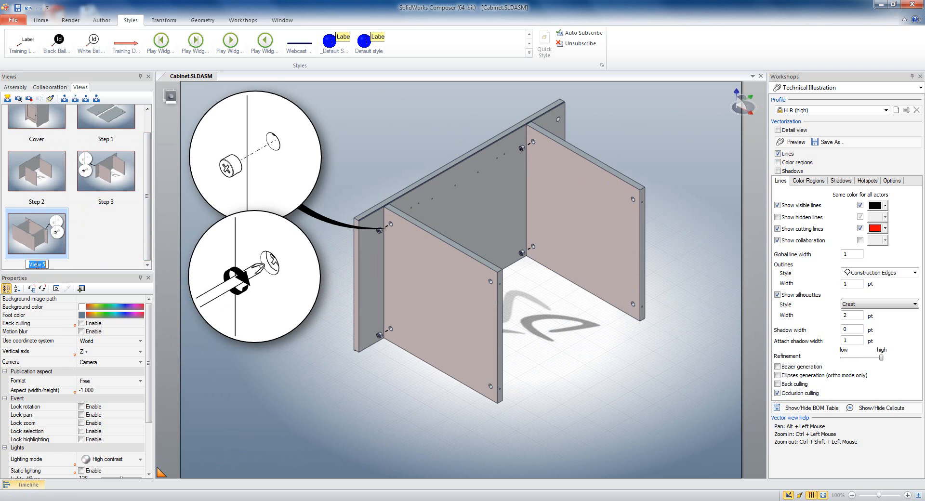
type("Step 4")
left_click(133, 253)
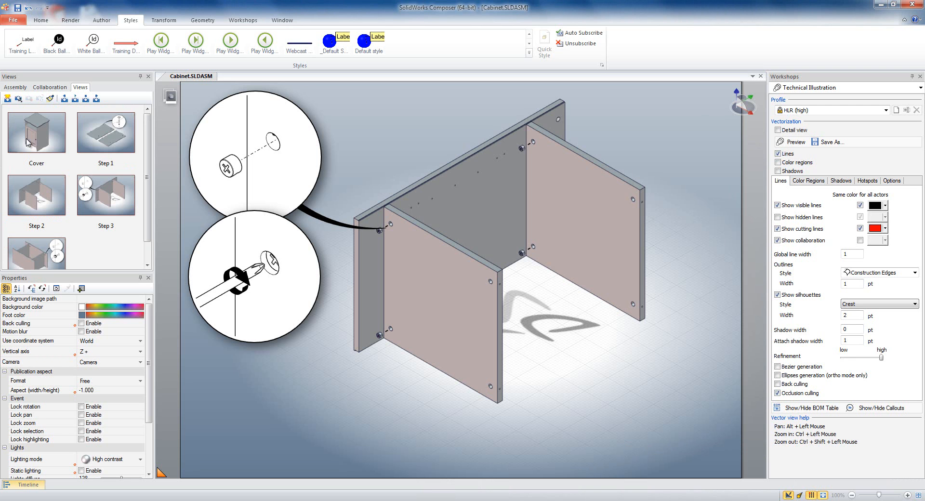
Activate the Cover view and select the HLR (high) technical illustration profile.
left_click(28, 141)
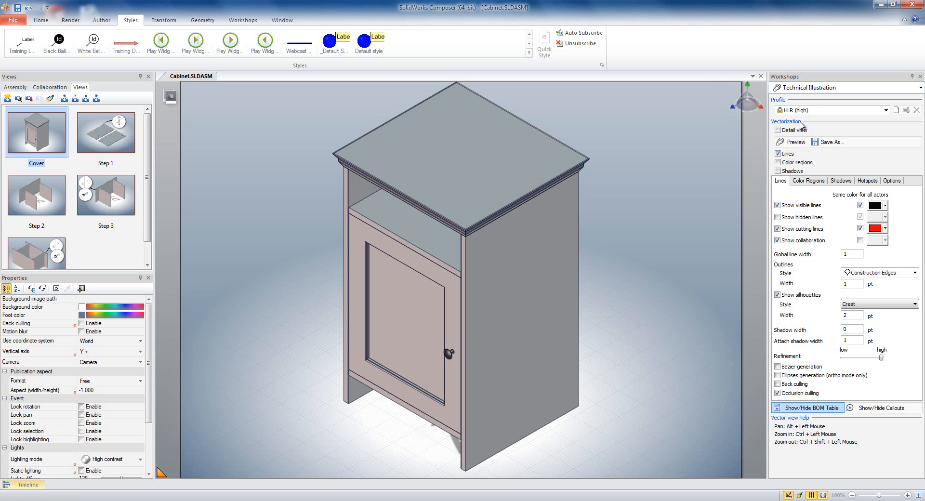
left_click(886, 111)
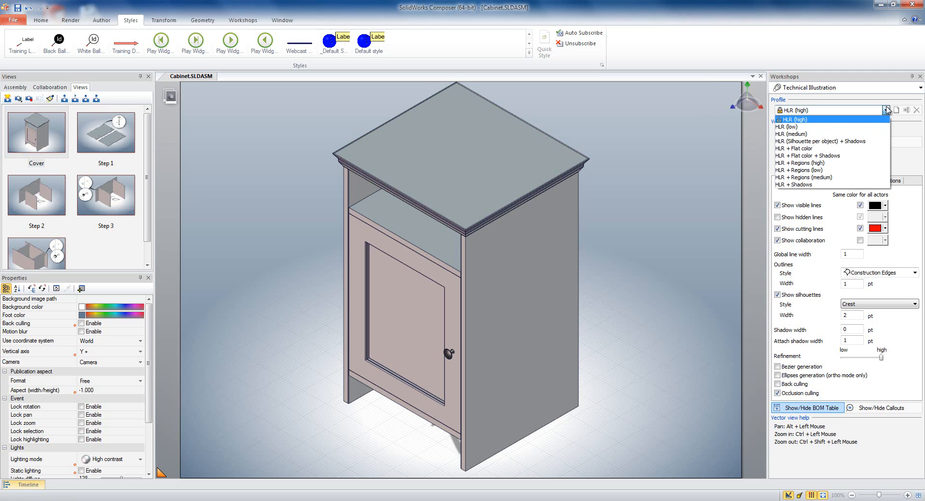
left_click(818, 121)
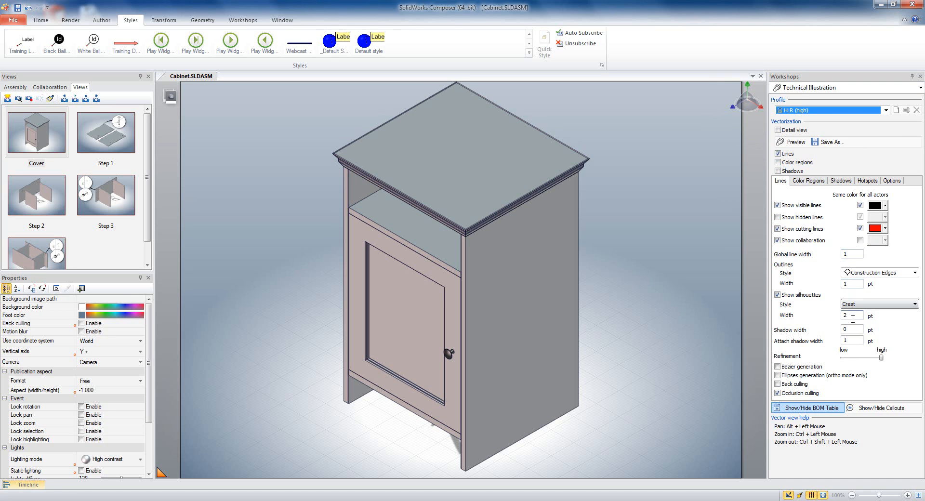
Review the shadow, color region and line settings, and preview the cover's vector illustration.
left_click(810, 182)
left_click(837, 184)
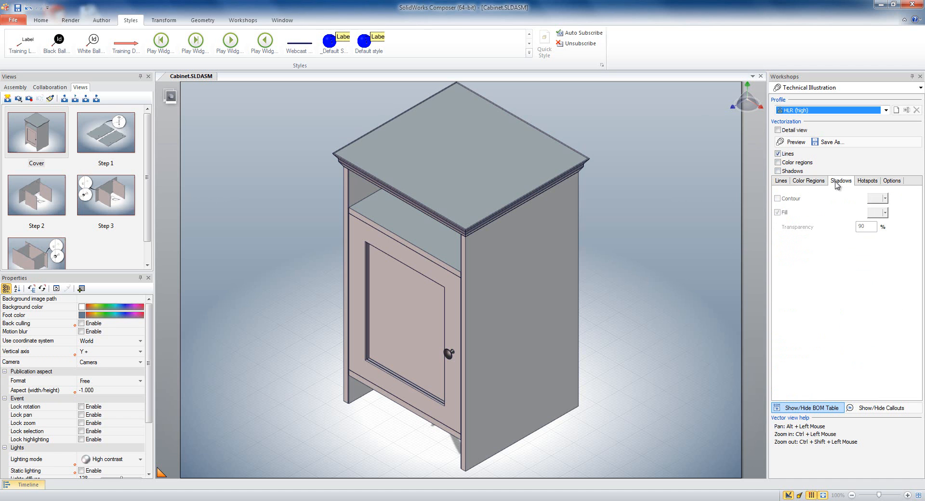
left_click(807, 181)
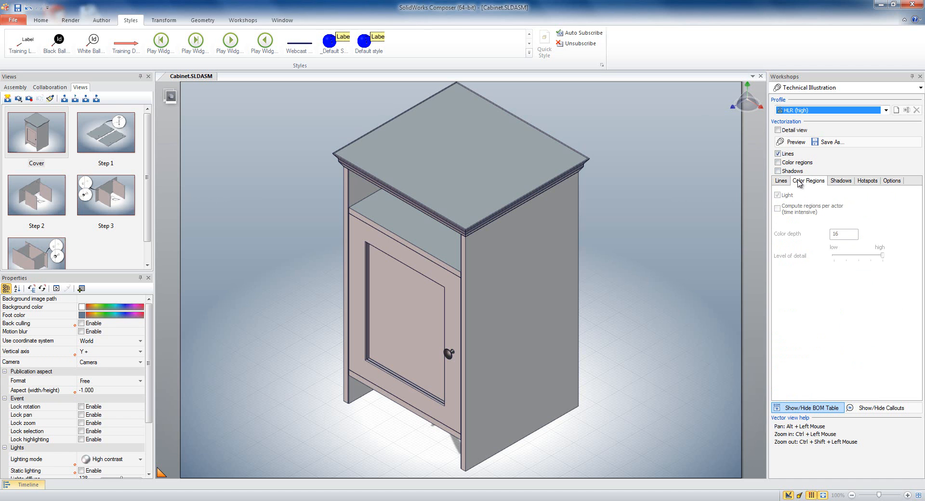
left_click(782, 181)
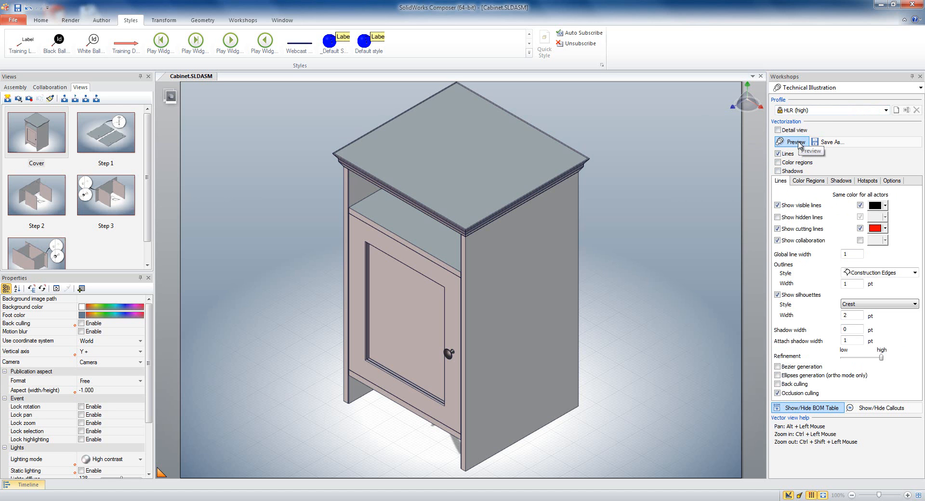
left_click(798, 143)
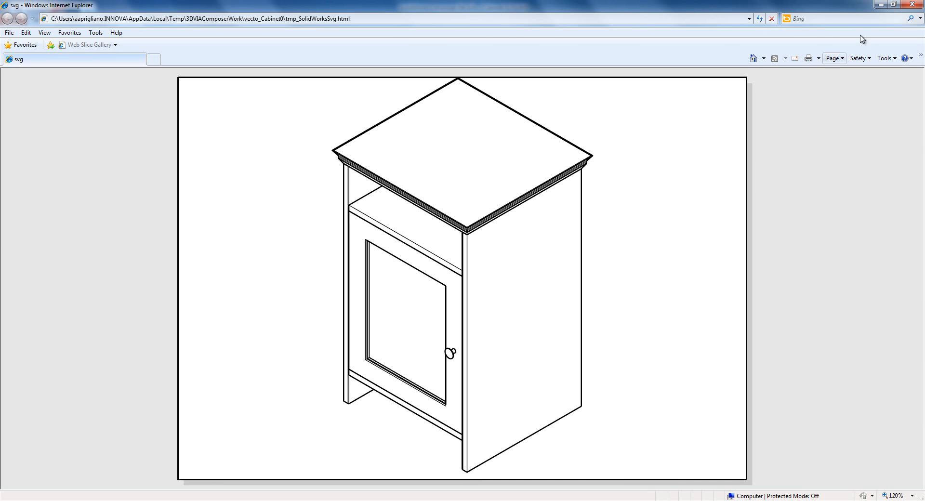
left_click(911, 5)
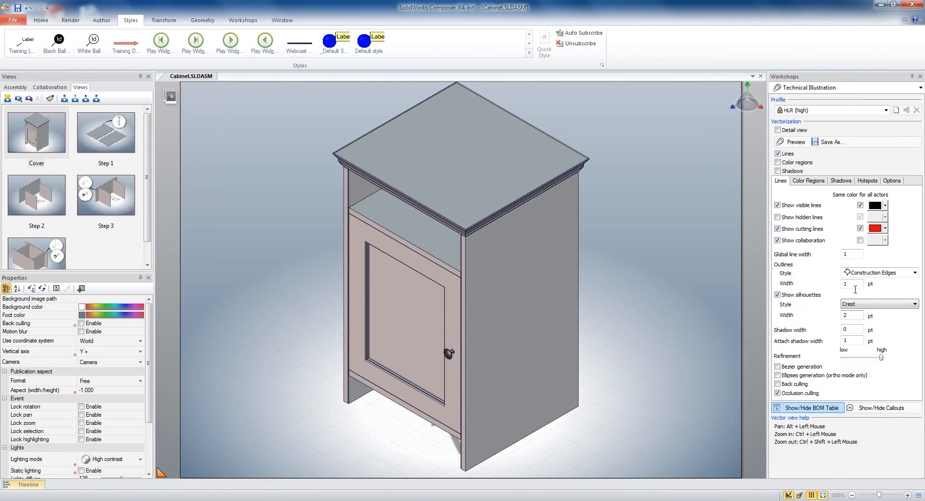
Preview the cover illustration with the HLR + Shadows profile and return to the HLR (high) profile.
left_click(817, 111)
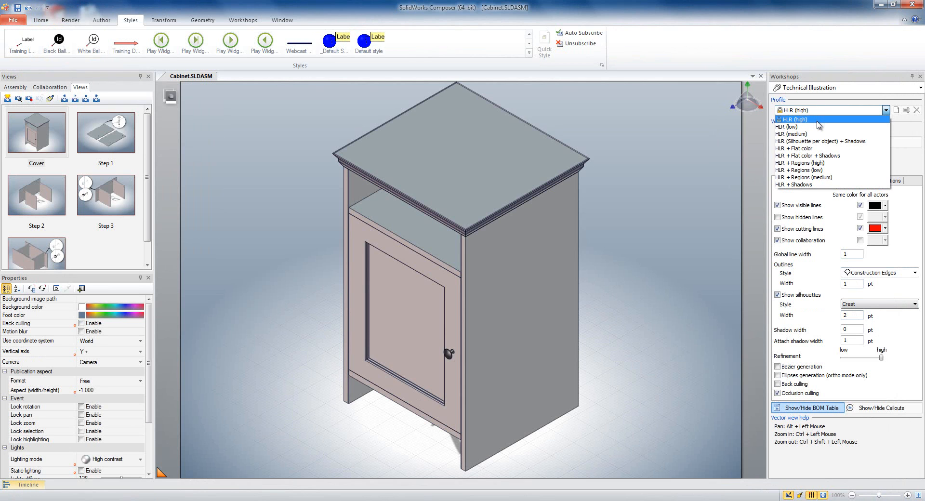
left_click(807, 185)
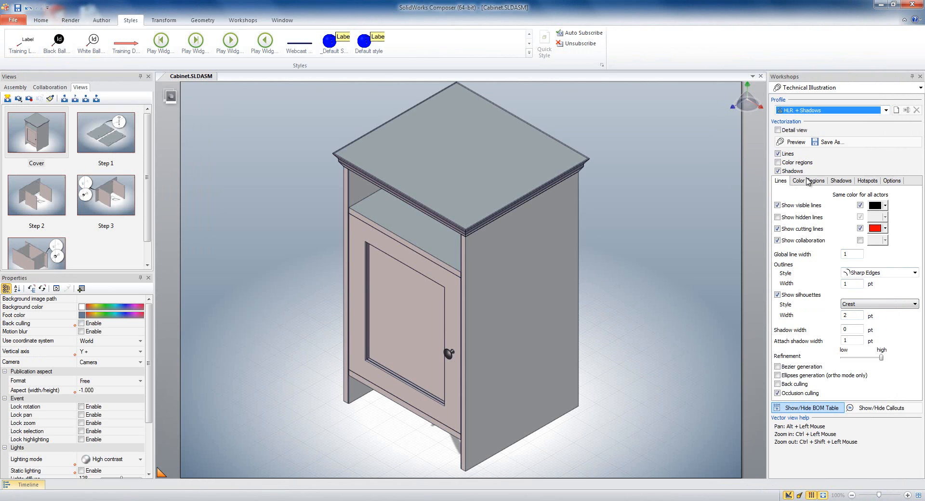
left_click(799, 144)
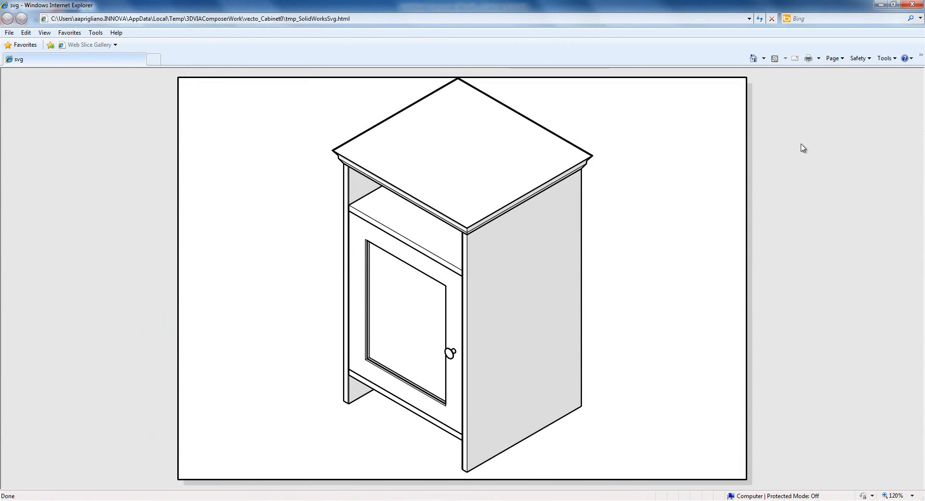
left_click(913, 5)
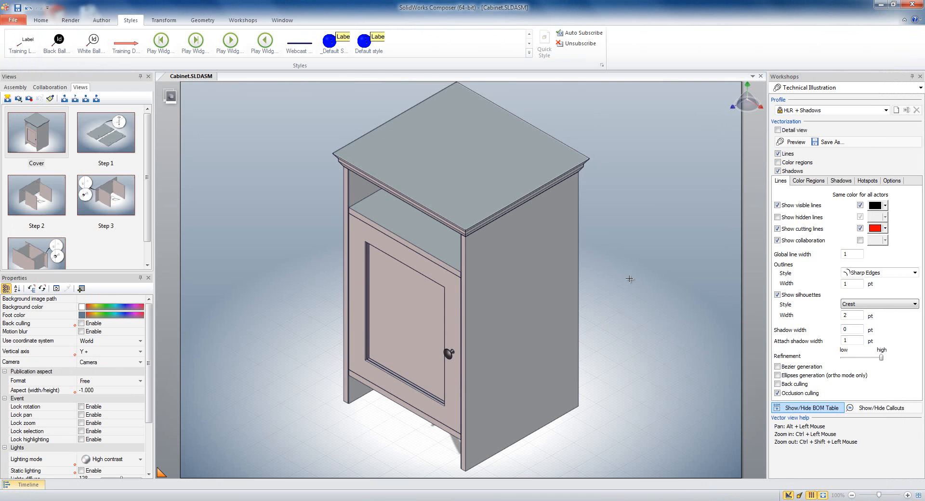
left_click(884, 111)
left_click(852, 123)
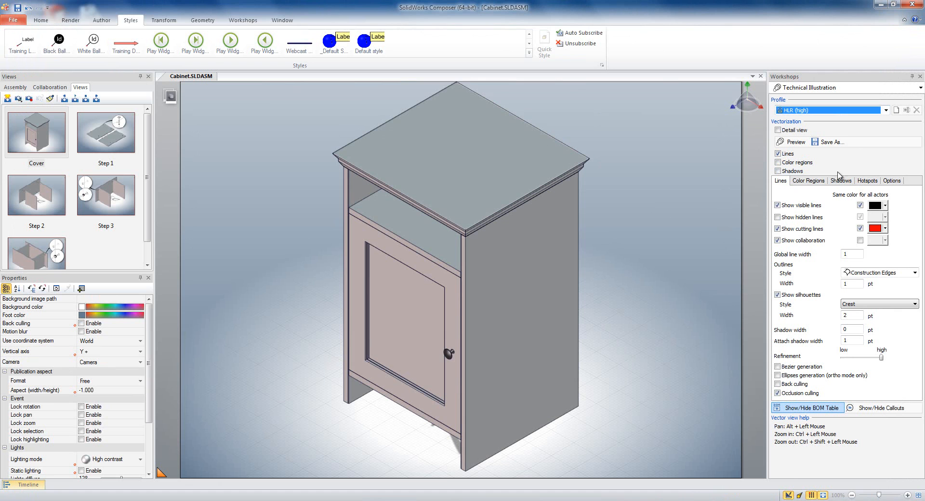
Save the cover's vectorization in EPS format as Cover in the For Webcast folder inside Cabinet SMG.
left_click(828, 142)
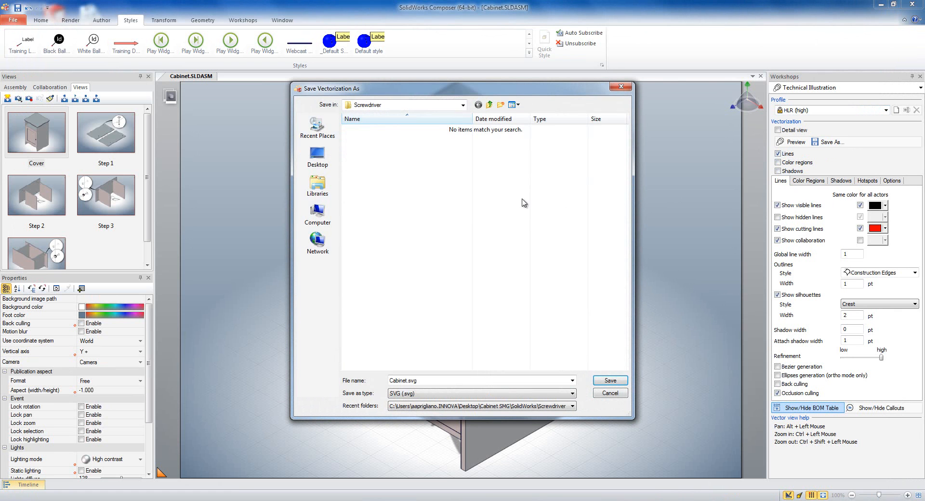
left_click(488, 104)
left_click(488, 105)
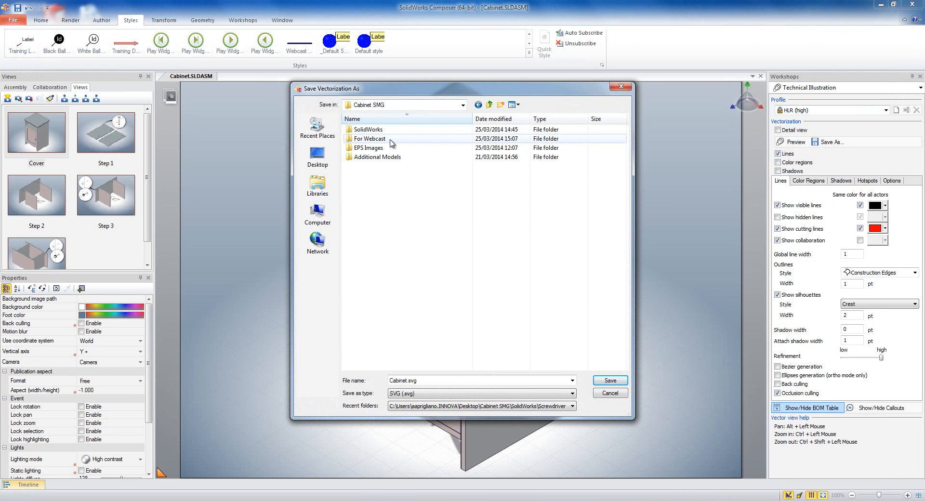
double_click(370, 139)
left_click(423, 394)
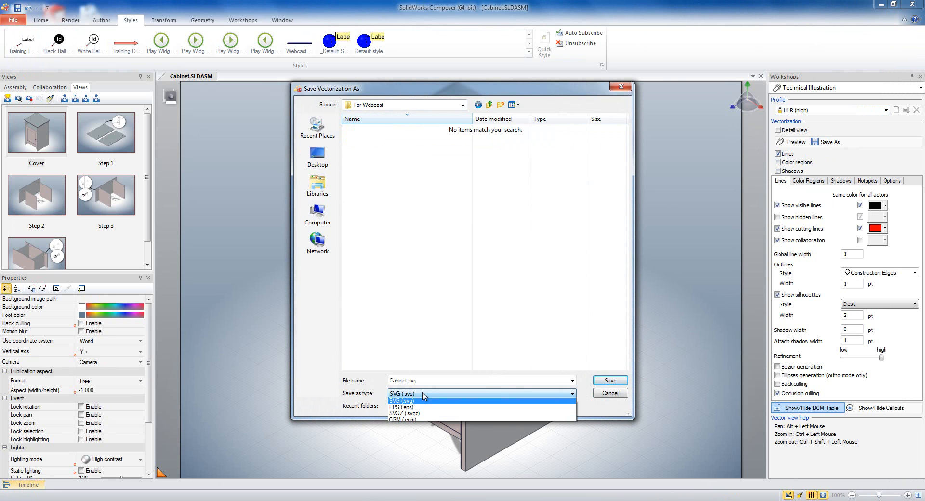
left_click(420, 409)
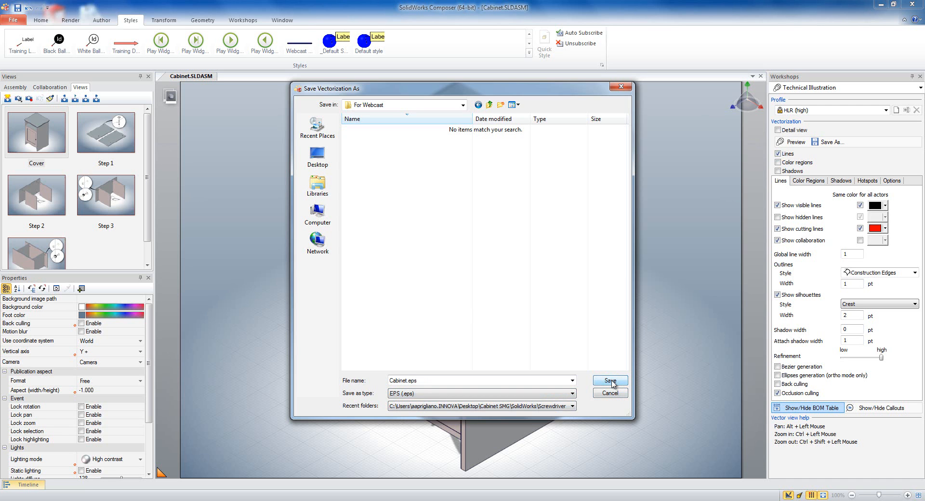
left_click_drag(479, 384, 372, 384)
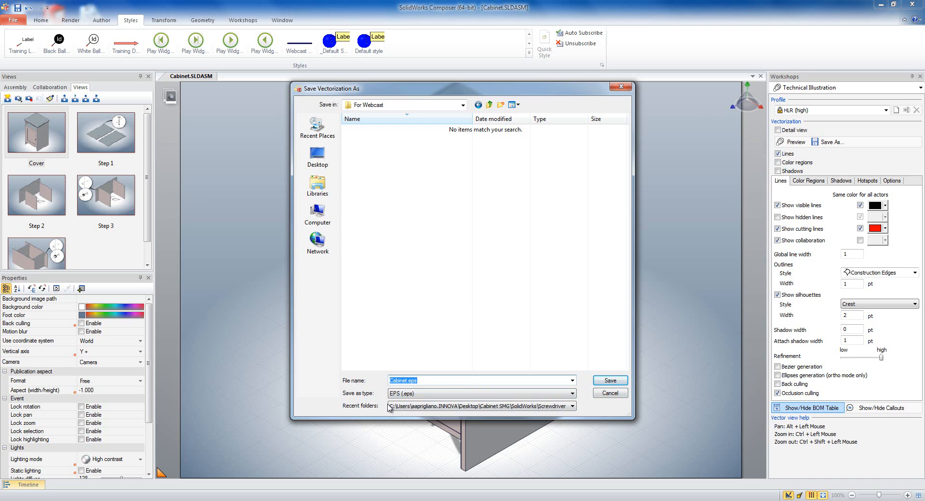
type("Cover")
left_click(605, 381)
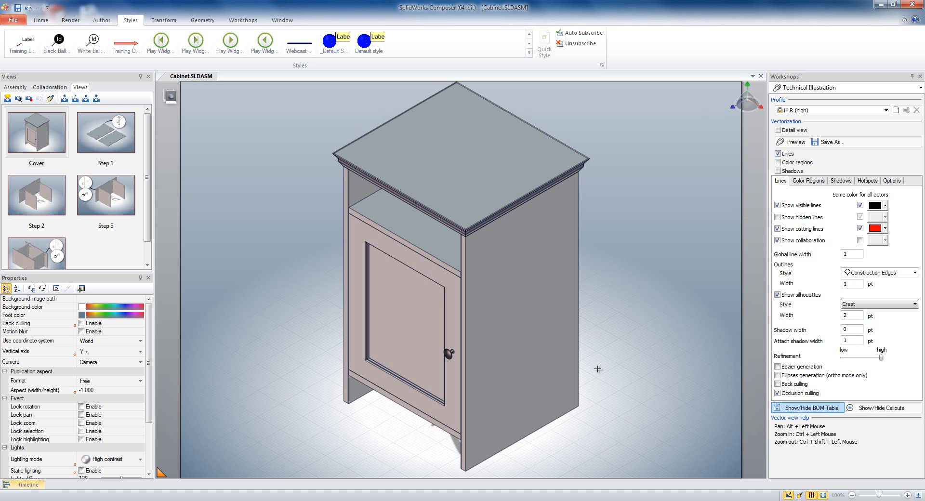
Activate the Step 1 view without saving the Cover changes and preview its vector illustration.
left_click(116, 144)
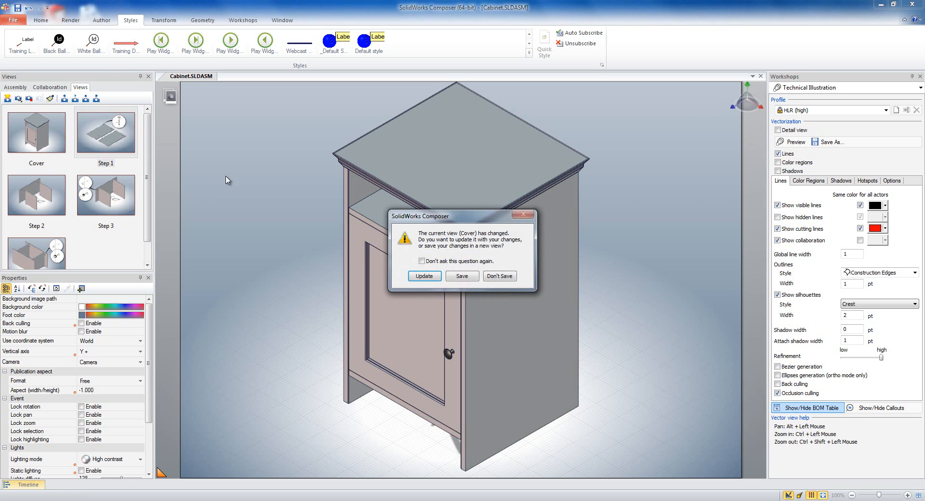
left_click(491, 277)
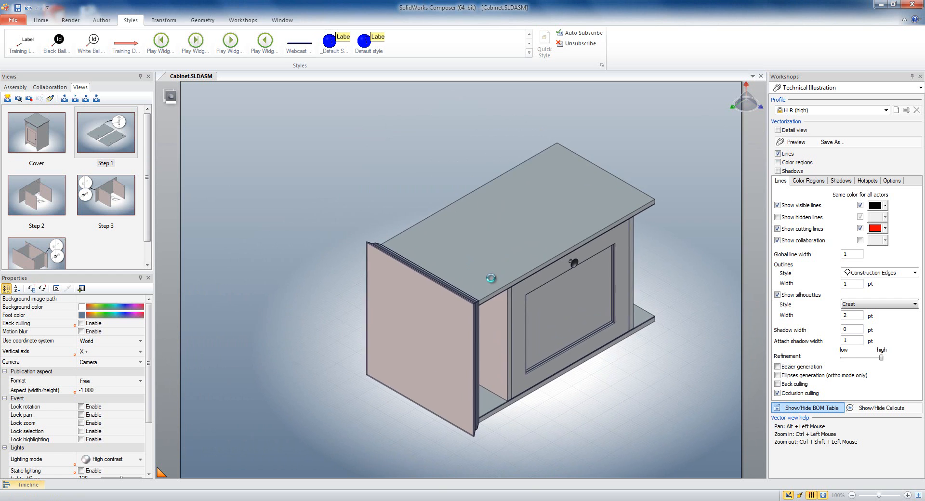
left_click(799, 143)
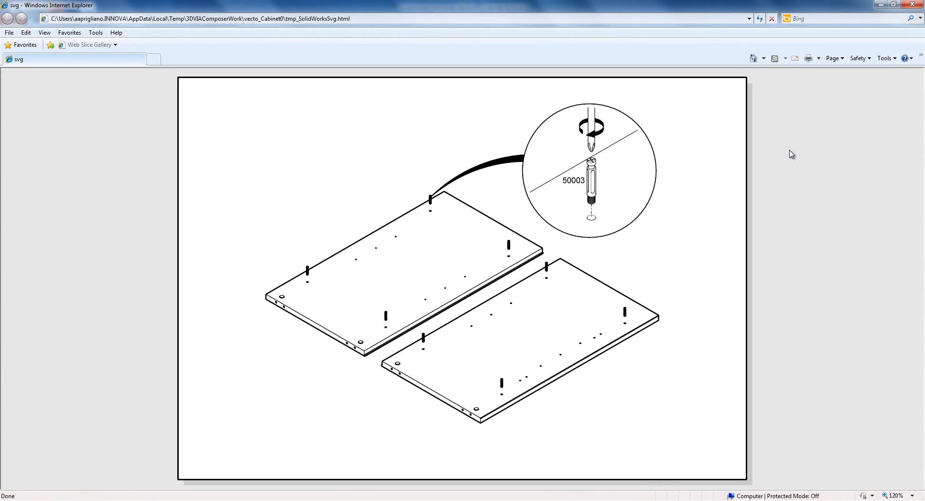
left_click(908, 8)
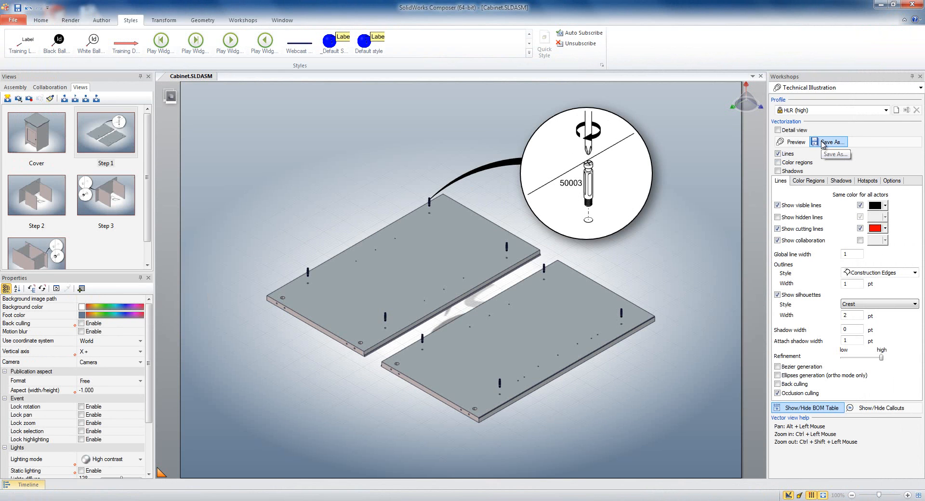
Save the Step 1 view's vectorization in EPS format as Step 1, and the Step 4 view's vectorization as Step 4.
left_click(822, 142)
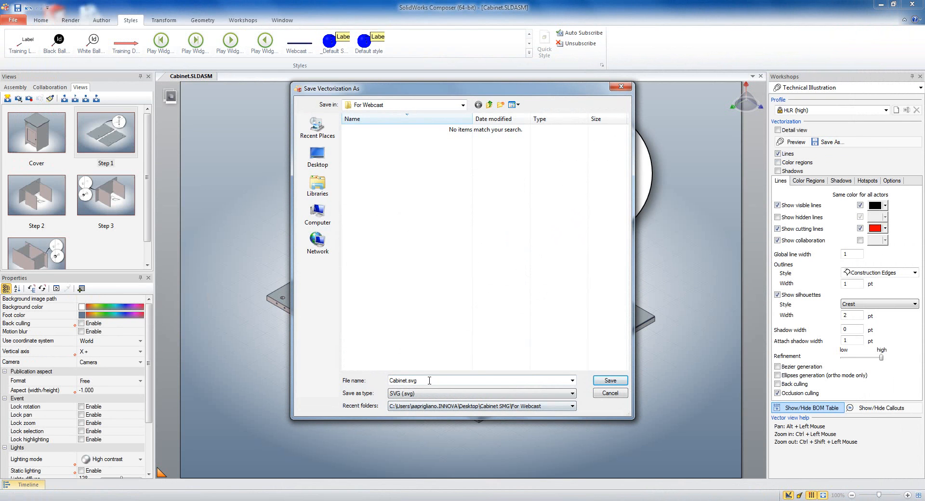
left_click(467, 397)
left_click(435, 411)
left_click(431, 384)
type("St")
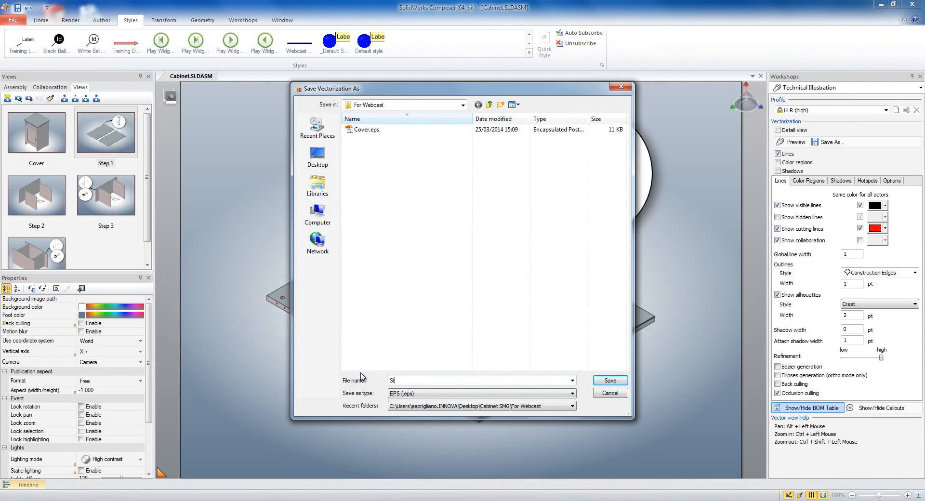
type("ep 1")
left_click(604, 384)
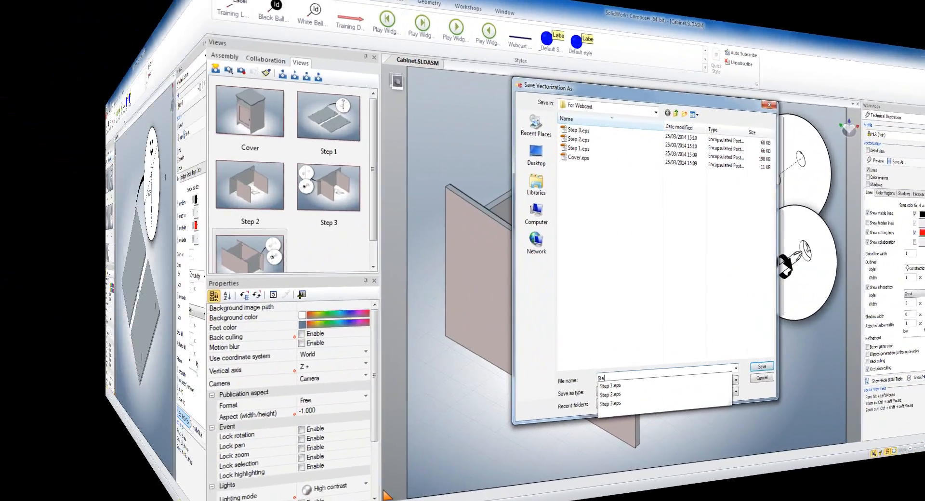
type("4")
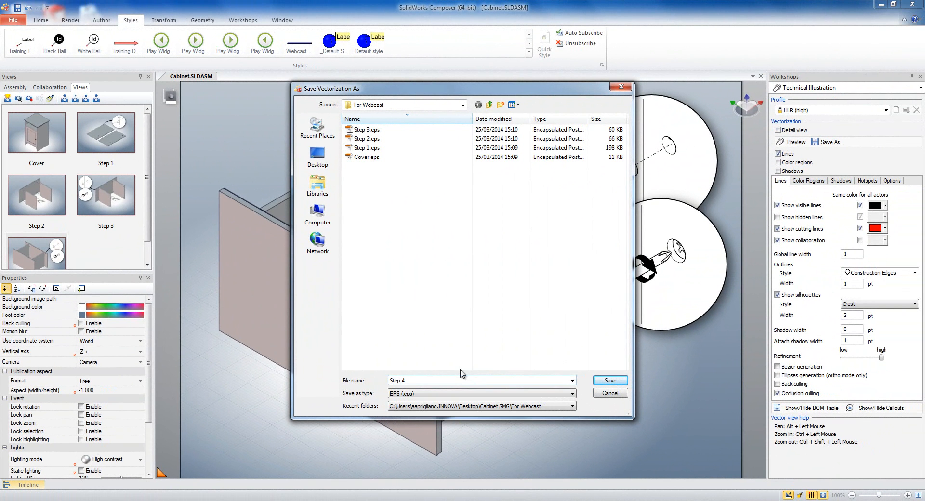
left_click(610, 380)
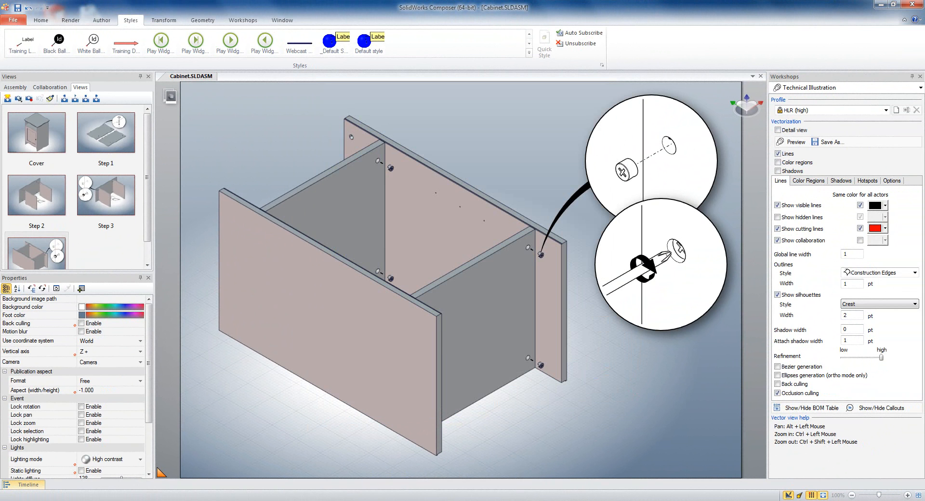
Open Webcast Doc.indd from the Cabinet SMG folder on the Desktop in InDesign.
left_click(103, 500)
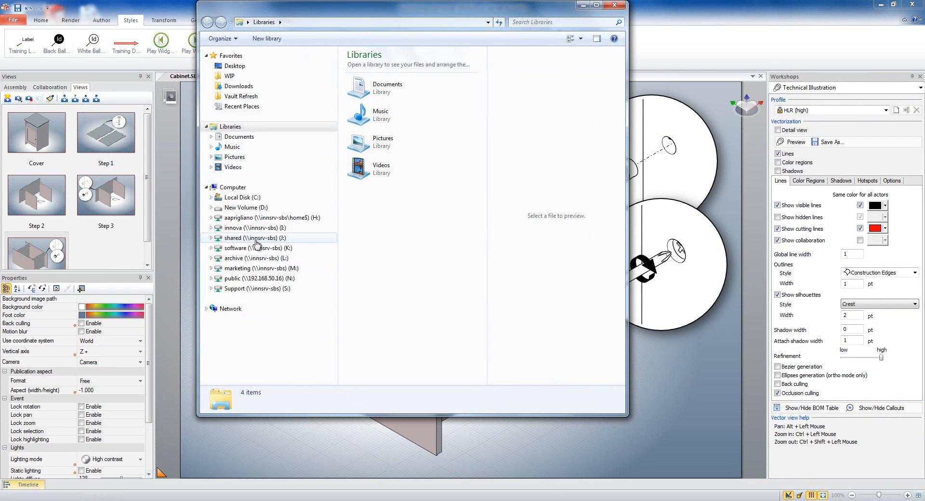
left_click(255, 67)
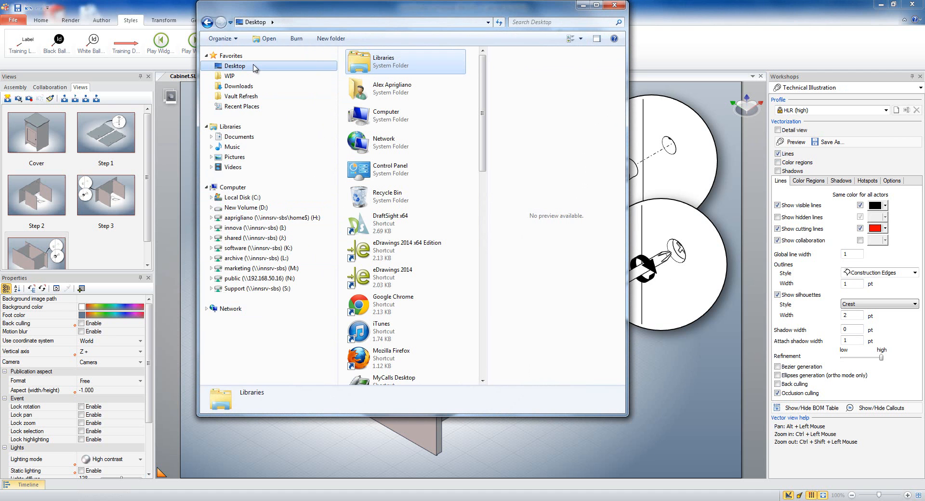
left_click_drag(484, 109, 482, 337)
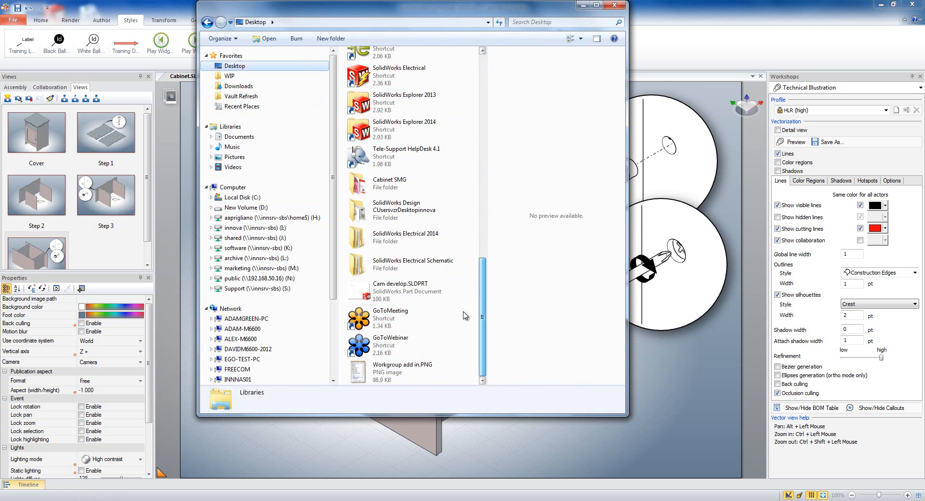
double_click(392, 186)
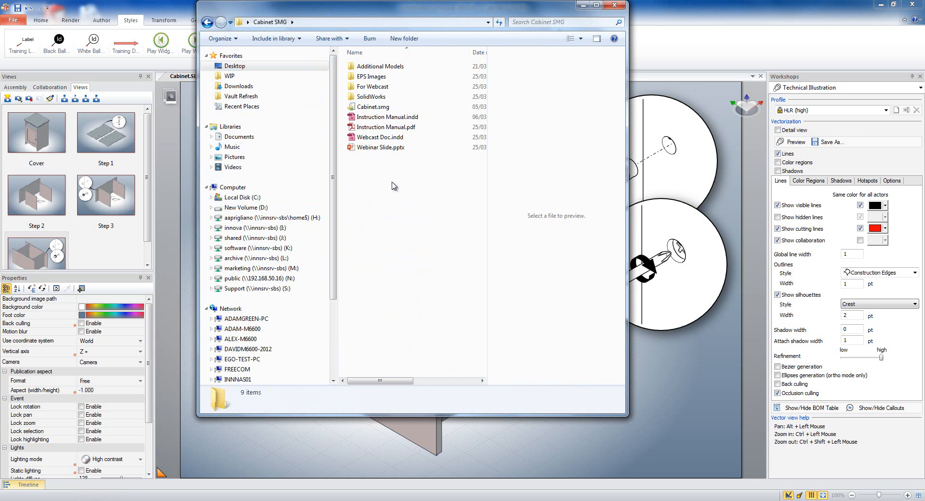
left_click(388, 139)
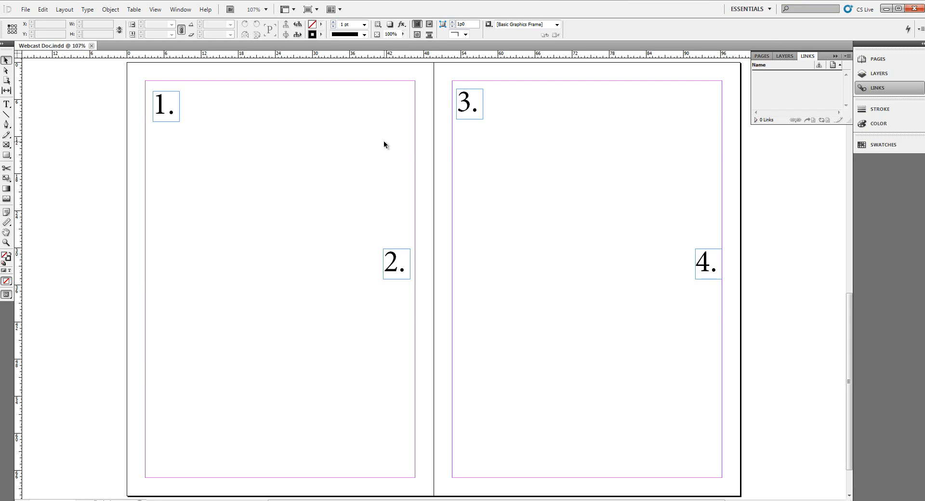
Place Cover.eps on the cover page and position the cabinet illustration centred beneath the INNÖVA title.
scroll(395, 160, "up", 10)
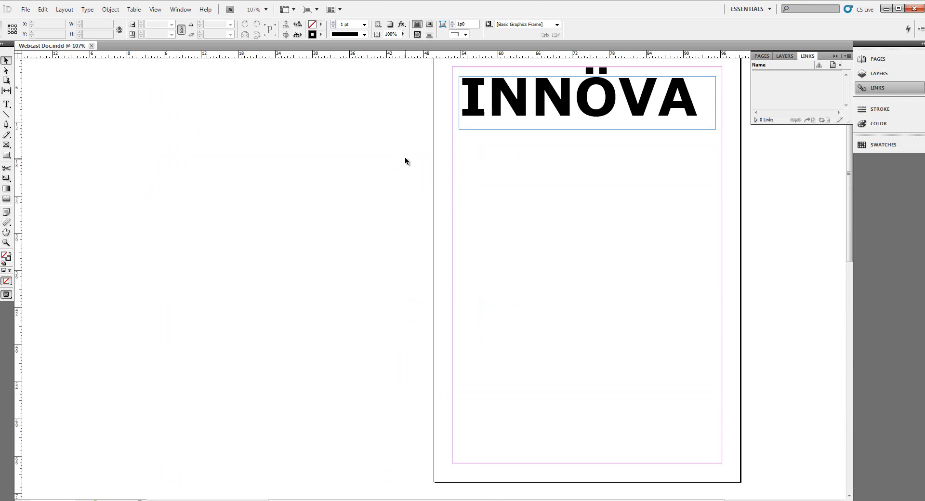
left_click(25, 10)
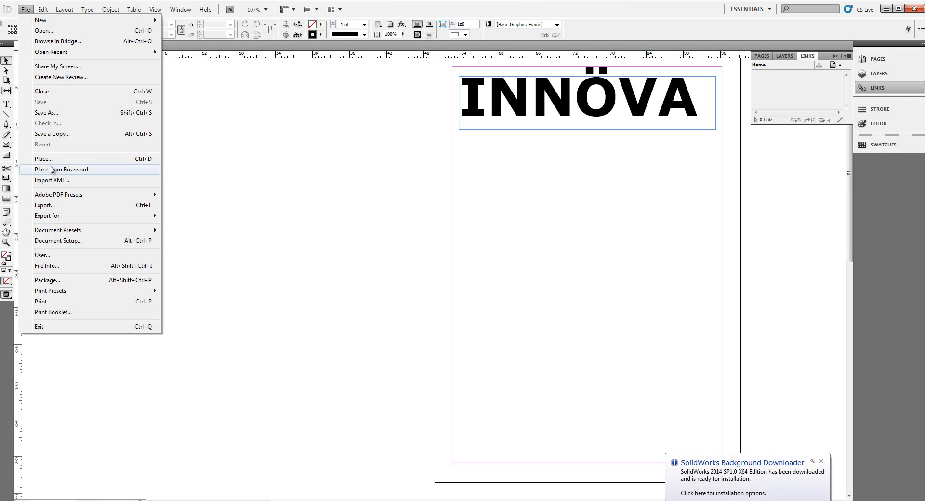
left_click(50, 161)
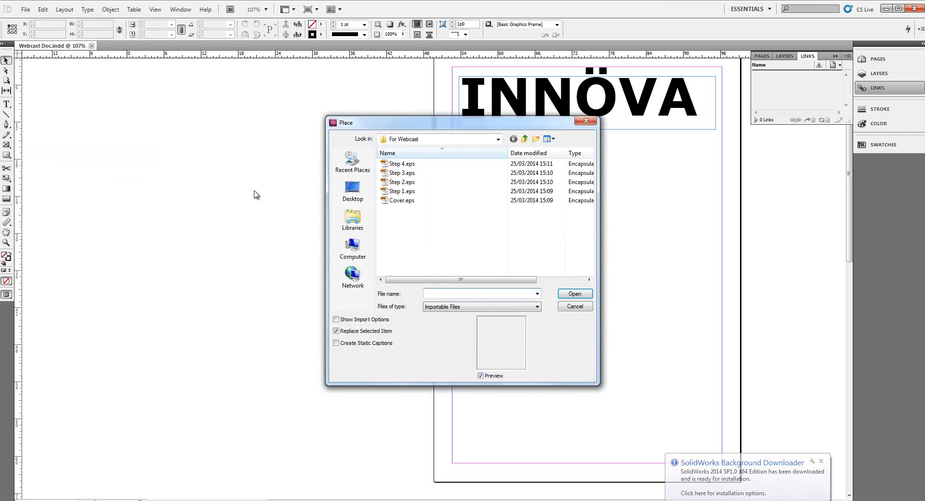
left_click(405, 200)
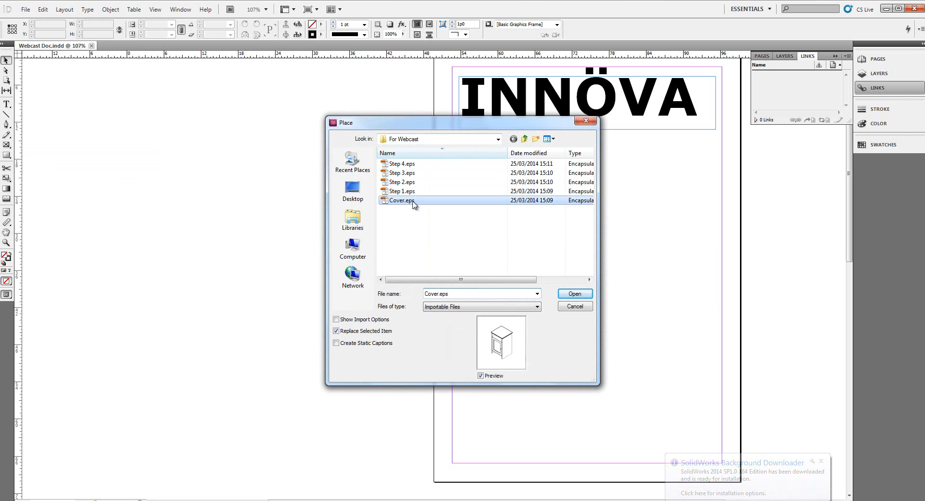
left_click(575, 293)
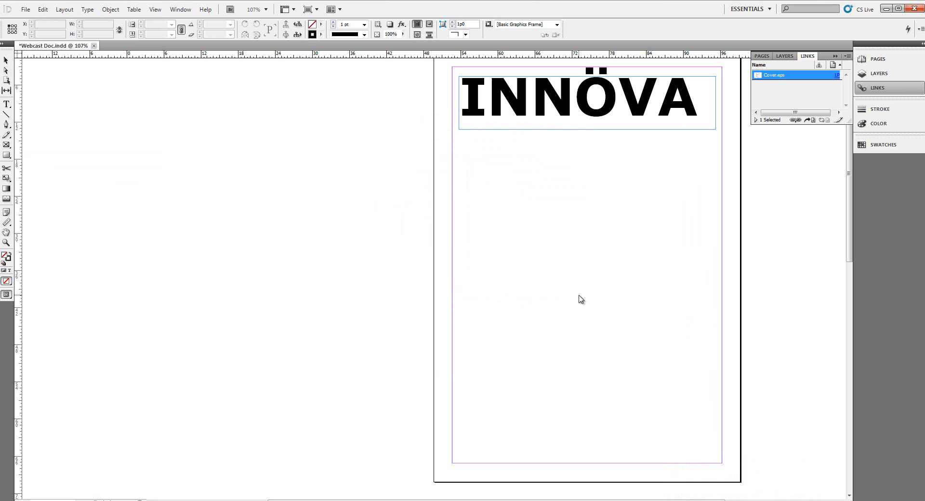
left_click(538, 293)
left_click_drag(600, 329, 435, 183)
left_click(283, 187)
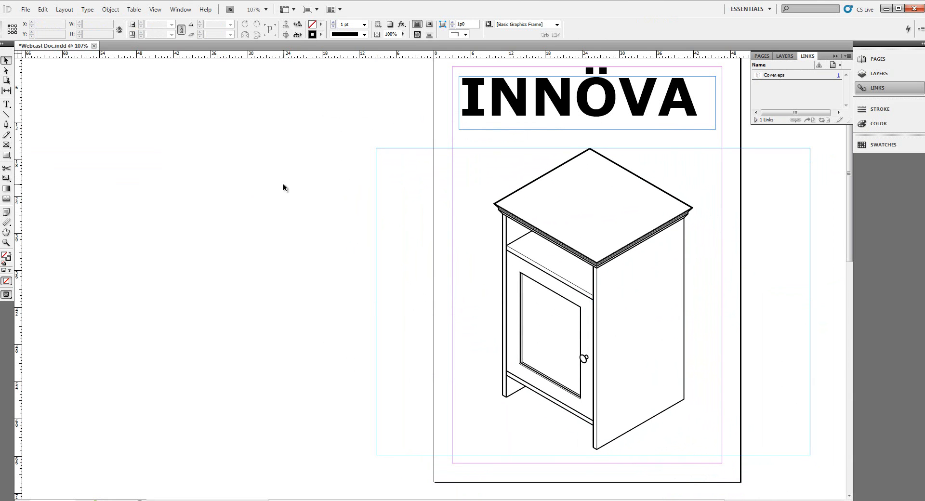
Place Step 1.eps from the For Webcast folder on the page that holds numbers 1 and 2.
scroll(283, 188, "down", 10)
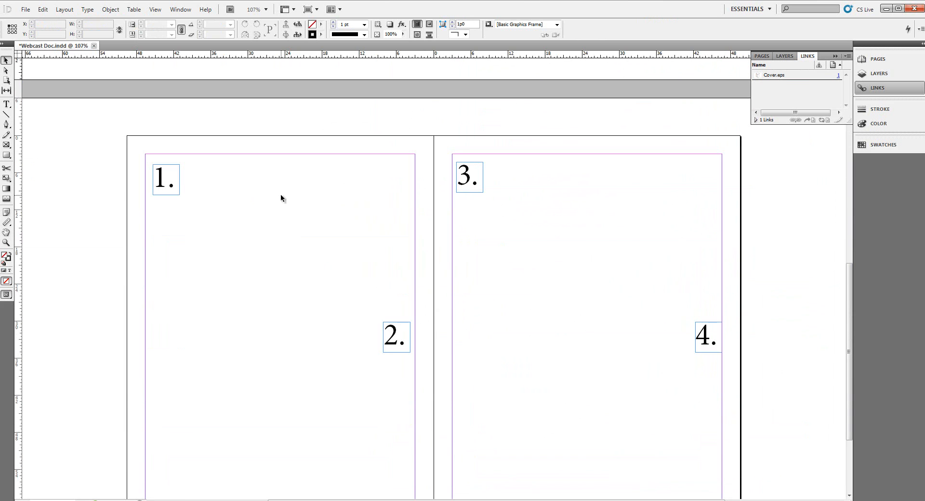
left_click(25, 9)
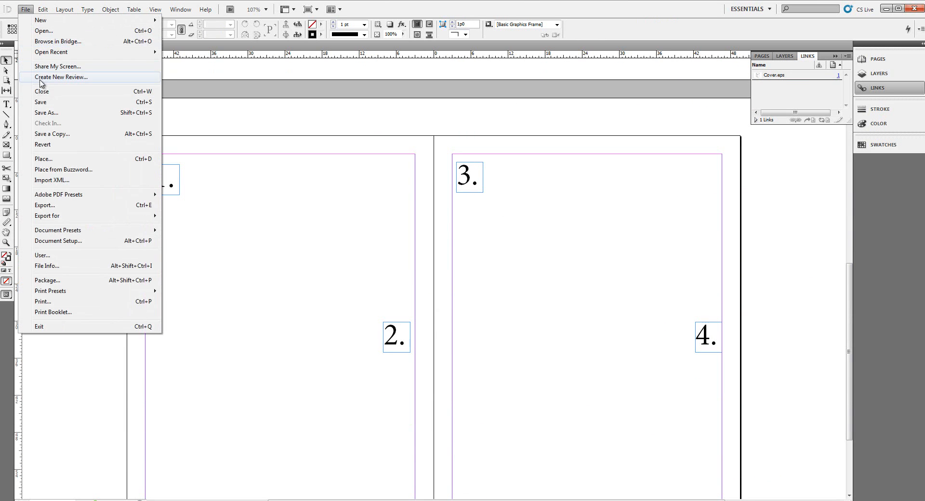
left_click(48, 159)
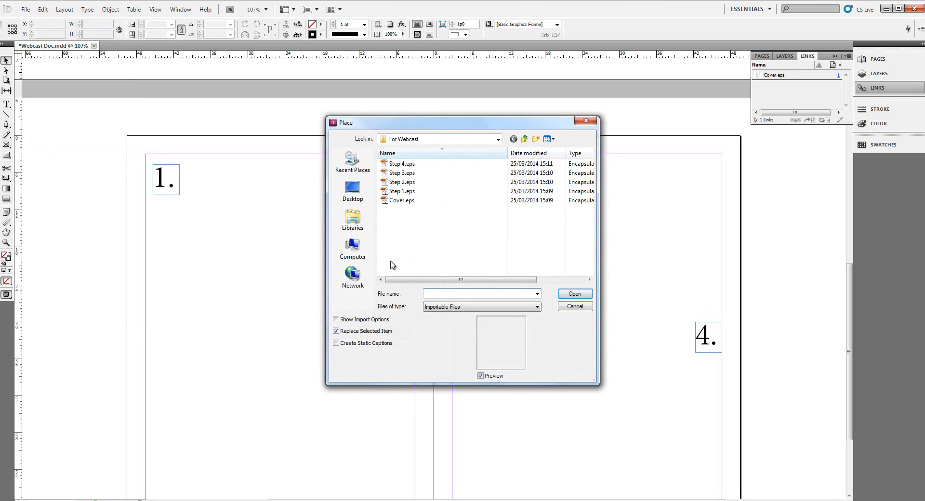
left_click(402, 191)
left_click(567, 295)
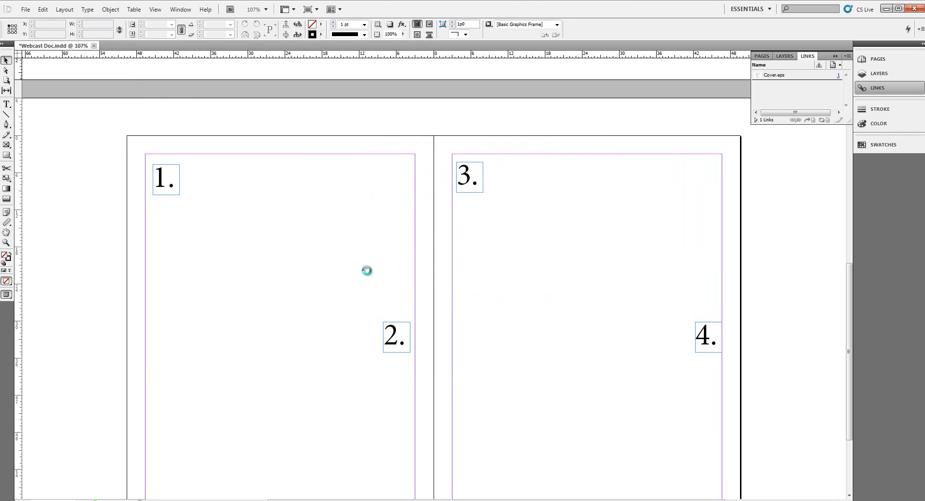
left_click(259, 246)
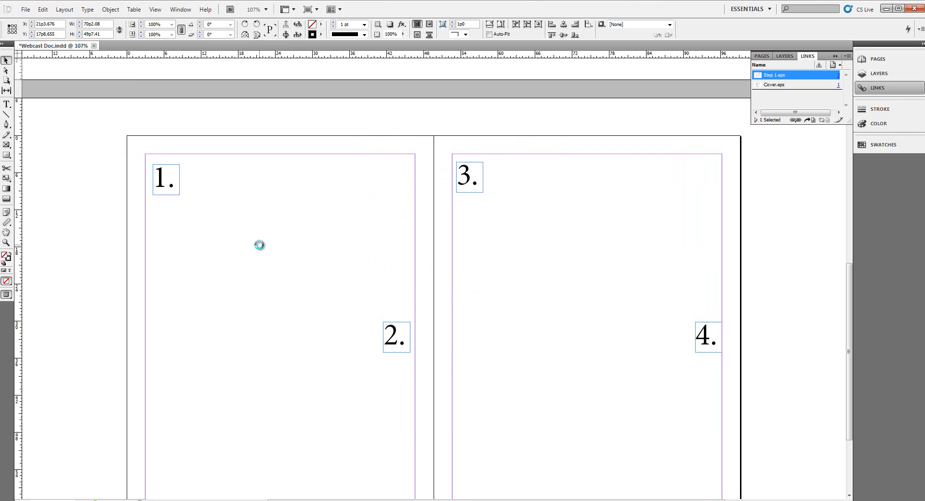
Scale the Step 1 illustration down proportionally and position it beside number 1 within the page margins.
left_click_drag(343, 277, 139, 153)
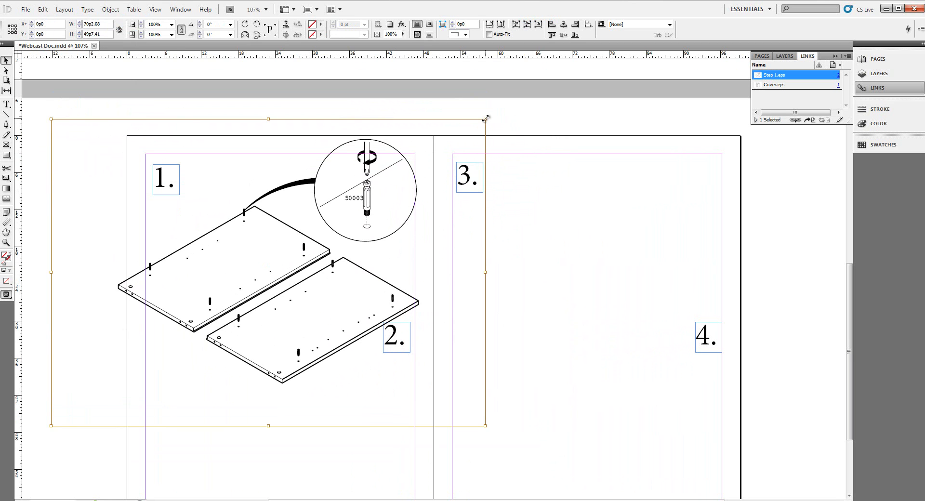
left_click_drag(485, 119, 357, 195, "ctrl+shift")
left_click_drag(343, 239, 379, 187)
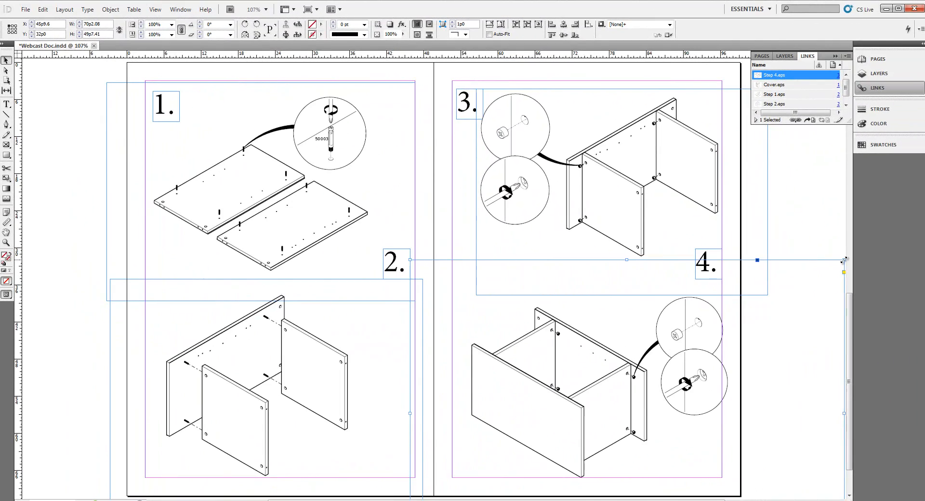
Scale the Step 4 illustration to about 45p8 wide by 32p1 high below number 4, and review the pages up to the cover.
double_click(903, 258)
scroll(793, 253, "up", 5)
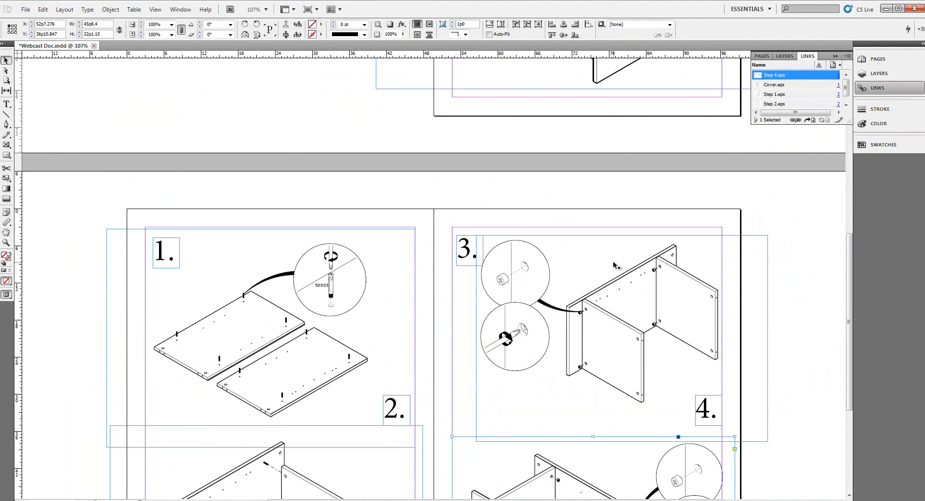
scroll(617, 264, "up", 10)
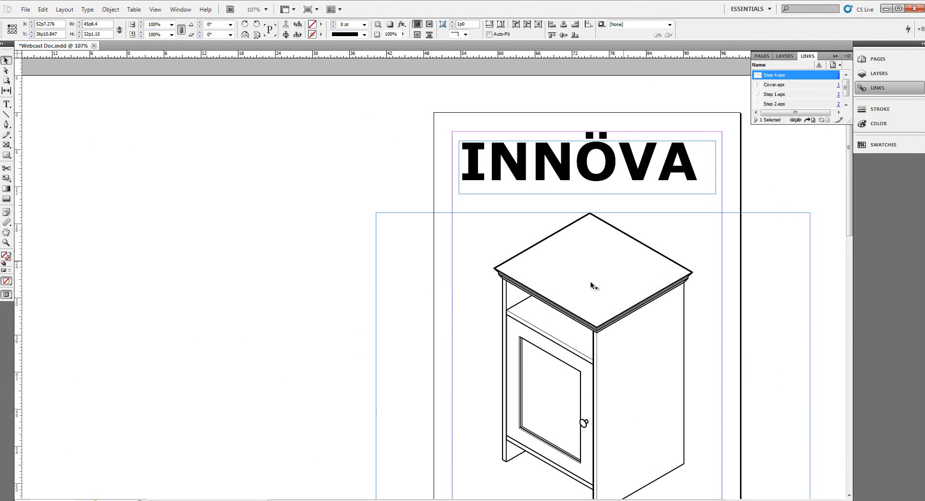
Switch to SolidWorks Composer, activate the Cover view without saving the Step 4 changes, and inspect the cabinet's top panel from a lower angle.
key("alt+Tab")
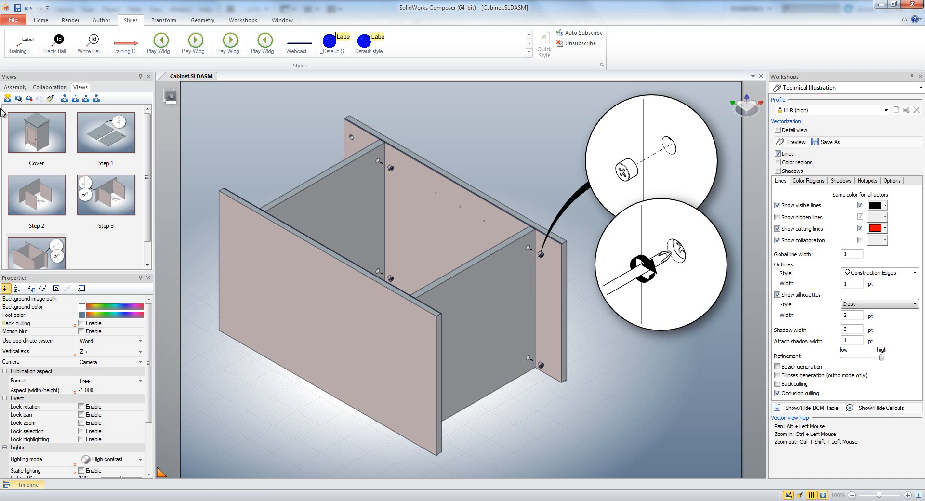
left_click(49, 150)
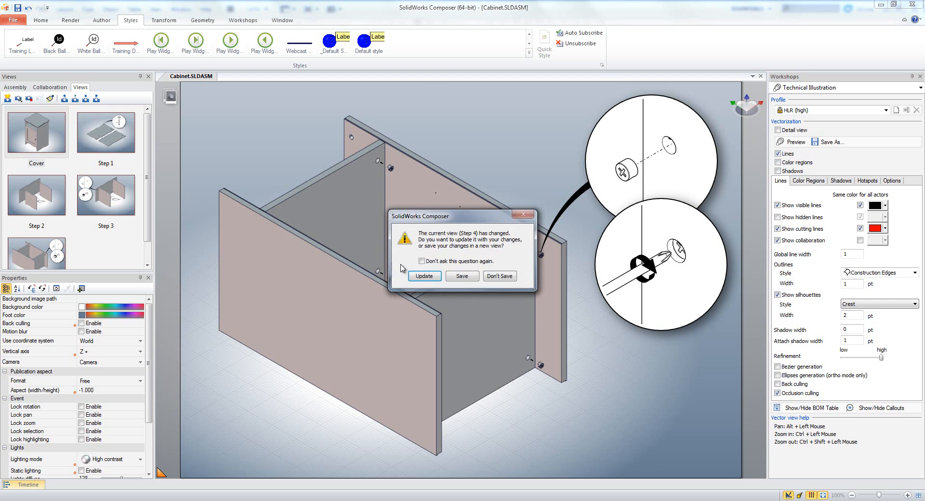
left_click(501, 276)
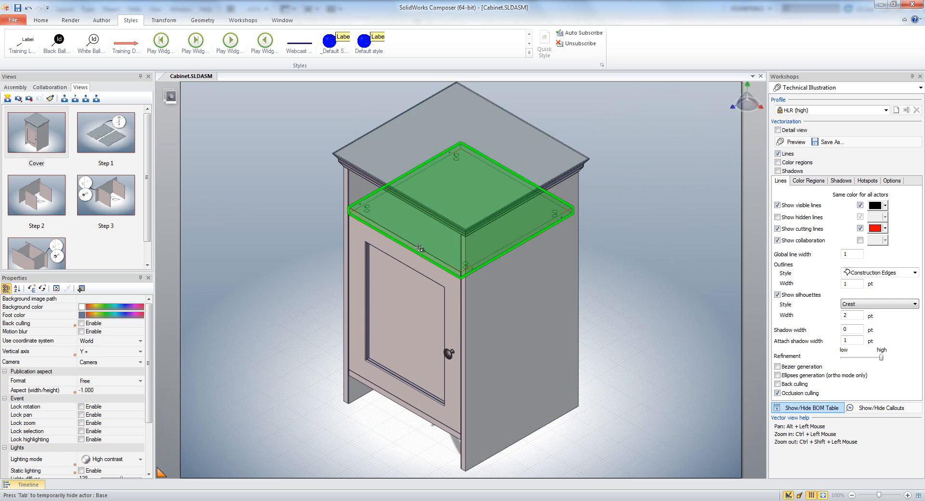
left_click(381, 171)
middle_click_drag(304, 195, 247, 264)
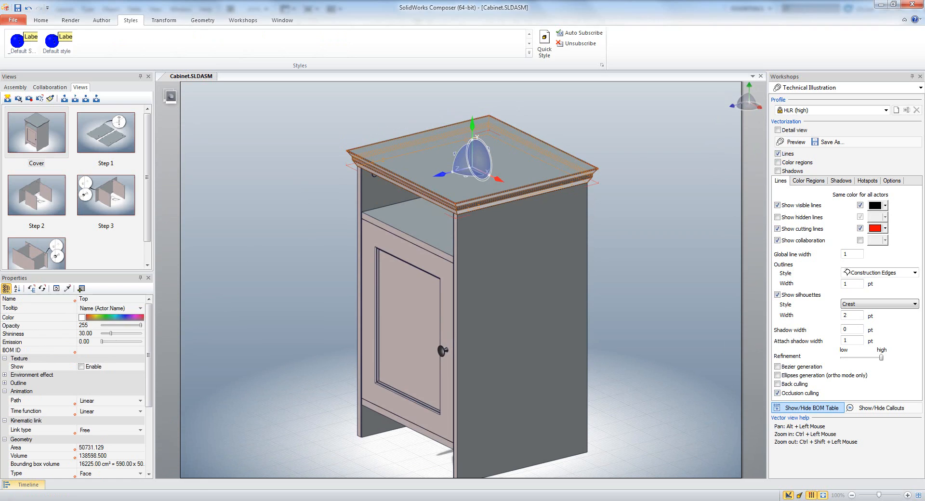
Switch to SolidWorks and open the cabinet assembly's Top component as a separate part.
key("super")
left_click(58, 245)
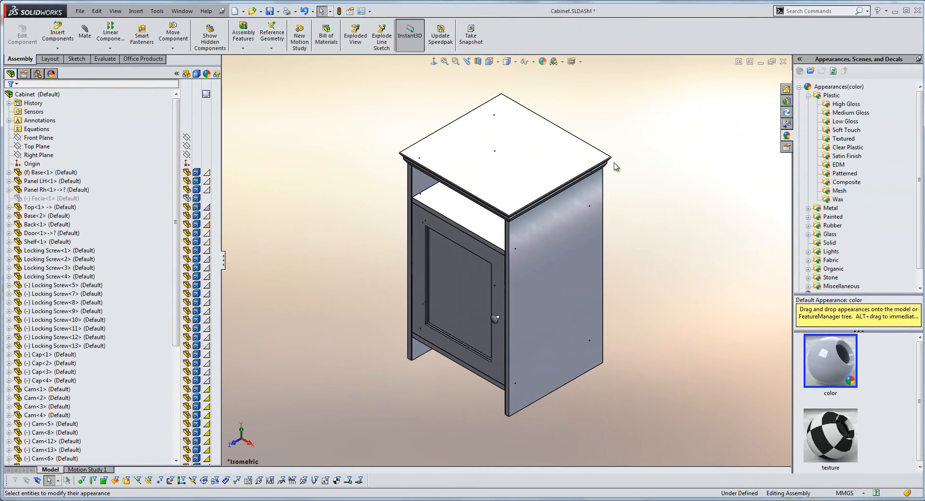
middle_click_drag(504, 167, 504, 139)
left_click(503, 141)
right_click(503, 141)
left_click(511, 104)
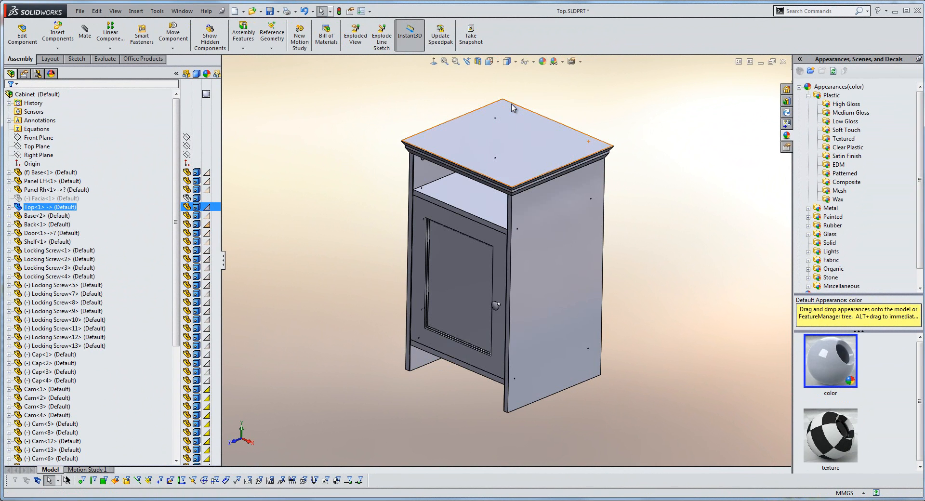
Simplify the edge moulding around the cabinet's Top part by changing its moulding feature in SolidWorks.
right_click(53, 259)
left_click(63, 251)
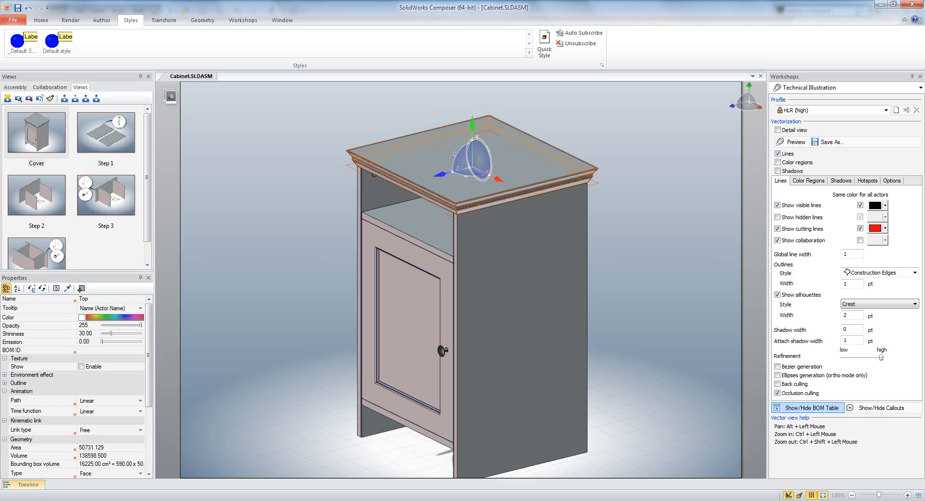
Switch to SolidWorks Composer, display the assembly structure and select the cabinet's Top panel.
left_click(237, 203)
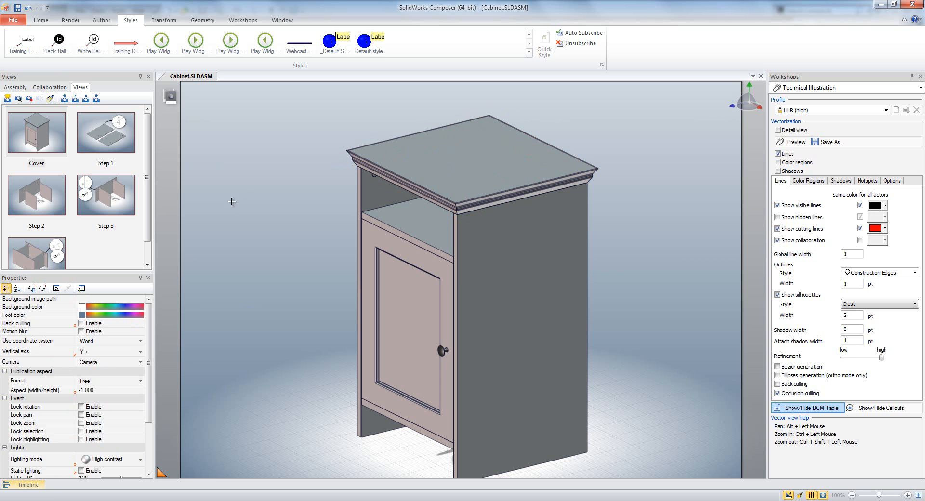
left_click(15, 87)
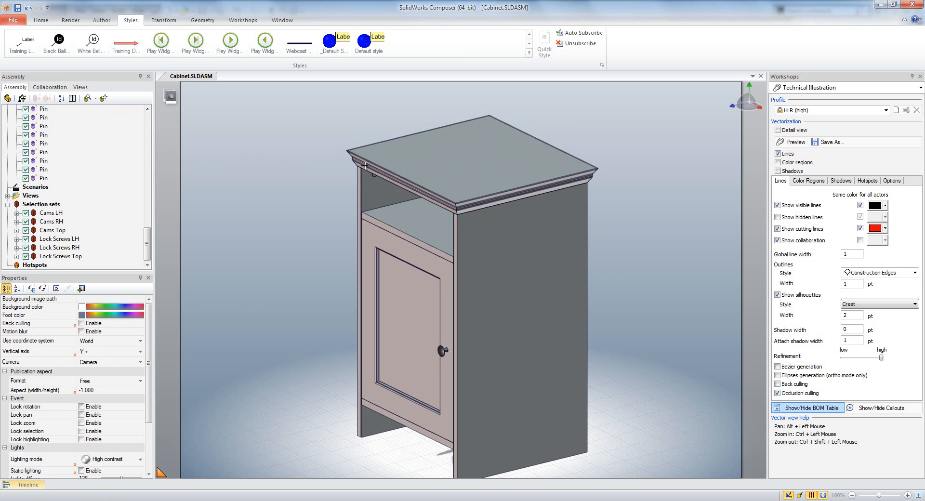
left_click(350, 167)
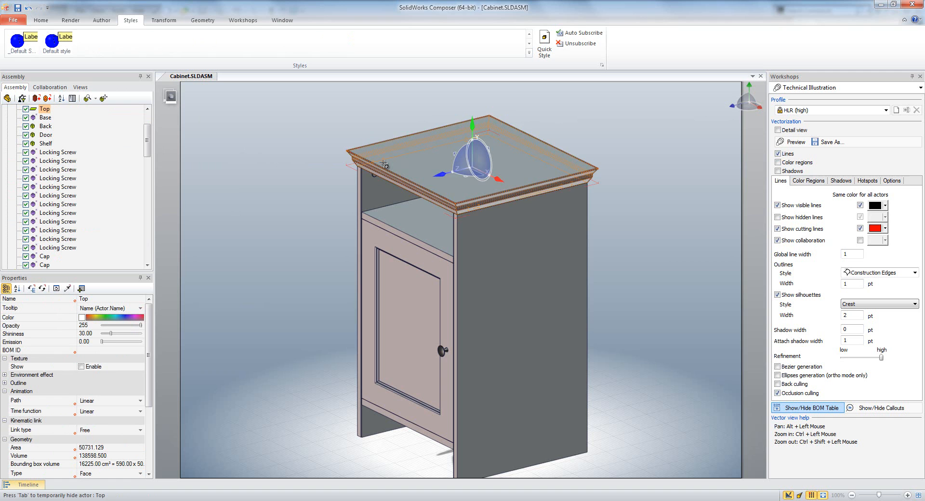
left_click(11, 21)
mouse_move(25, 90)
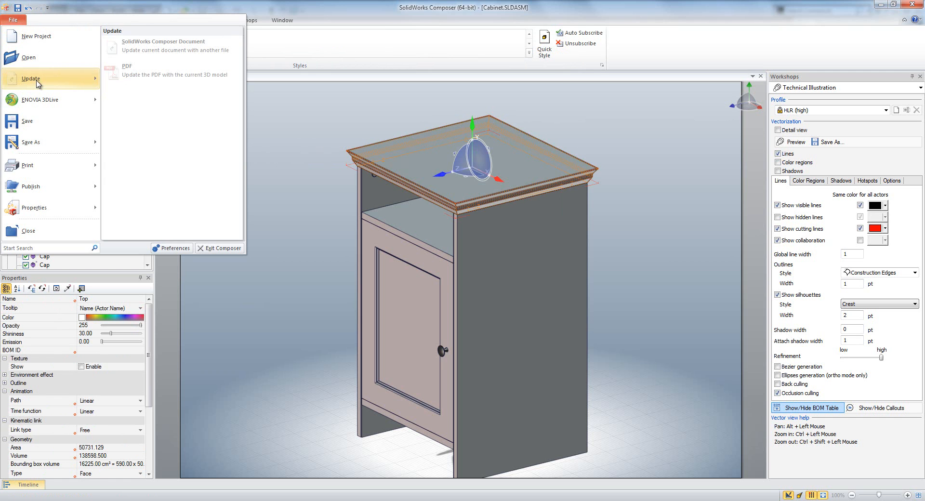
left_click(287, 129)
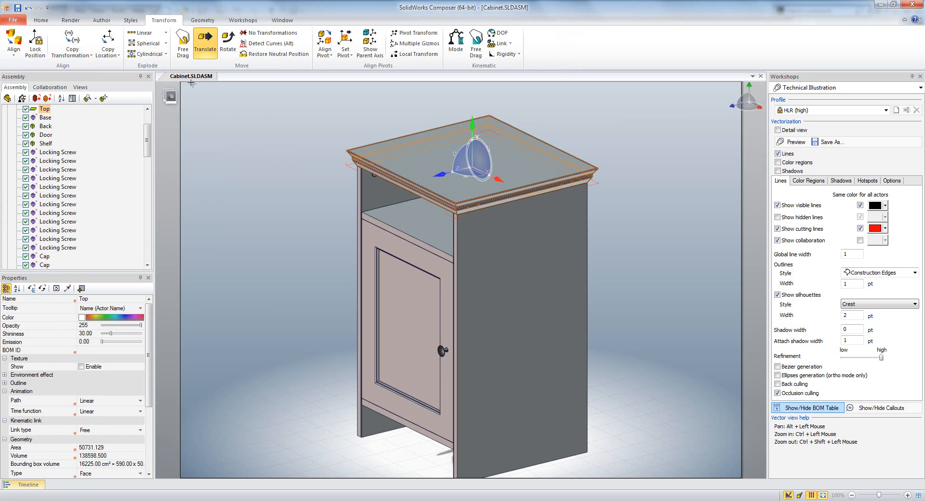
Update the Top panel's geometry from Top.SLDPRT in the SolidWorks folder, using the Modify geometry option.
scroll(158, 52, "down", 1)
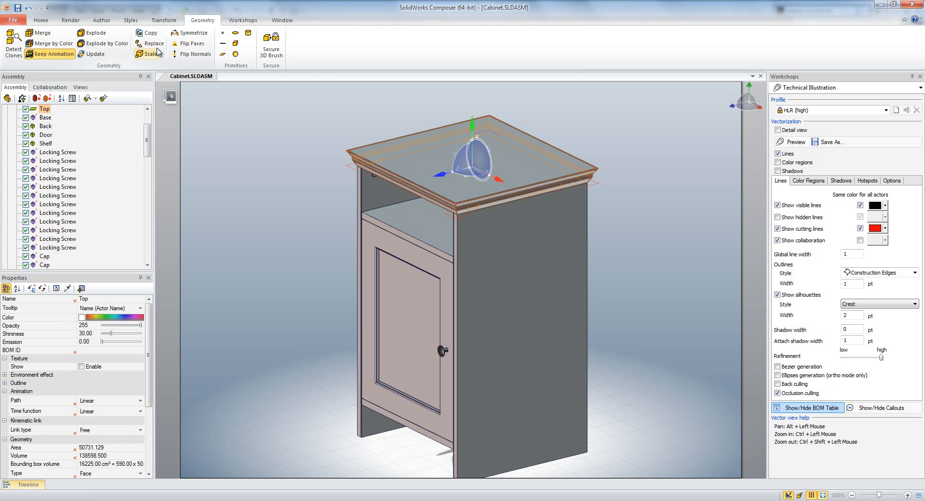
left_click(91, 54)
left_click(489, 104)
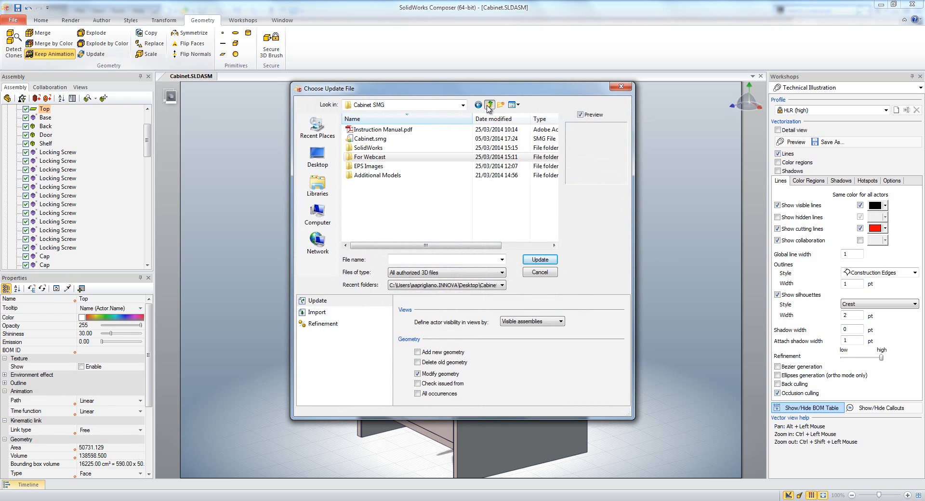
double_click(380, 141)
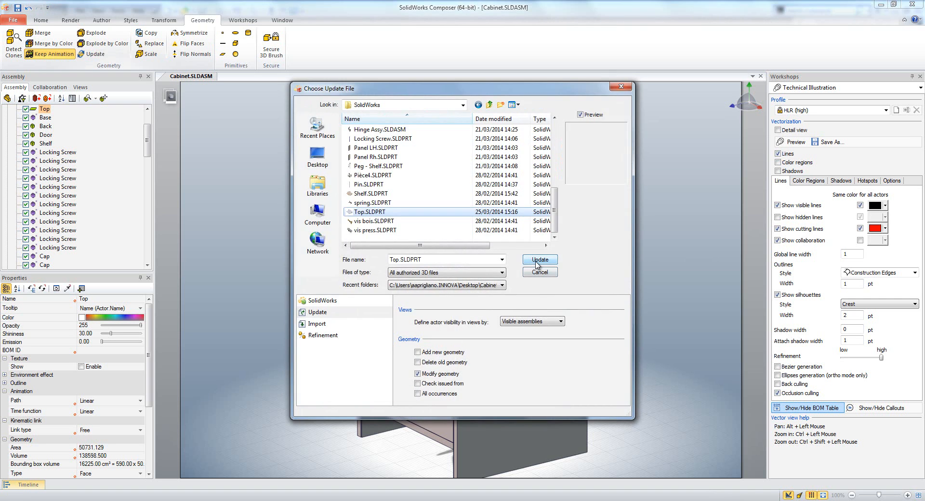
left_click(536, 260)
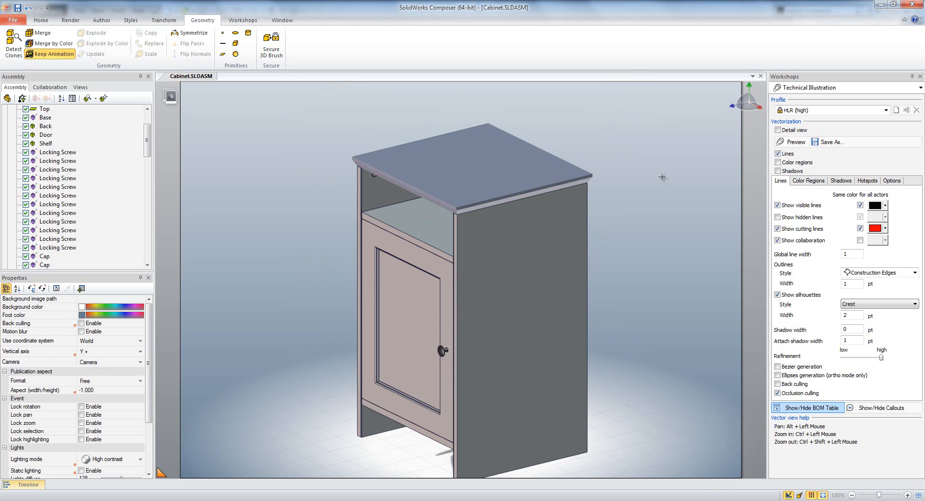
Display the saved views and activate the Cover view with the updated top panel.
left_click(80, 87)
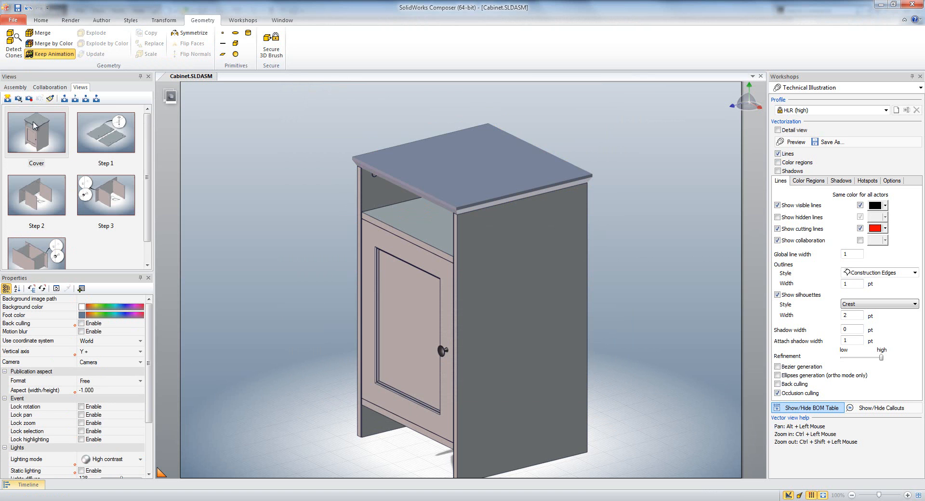
left_click(36, 119)
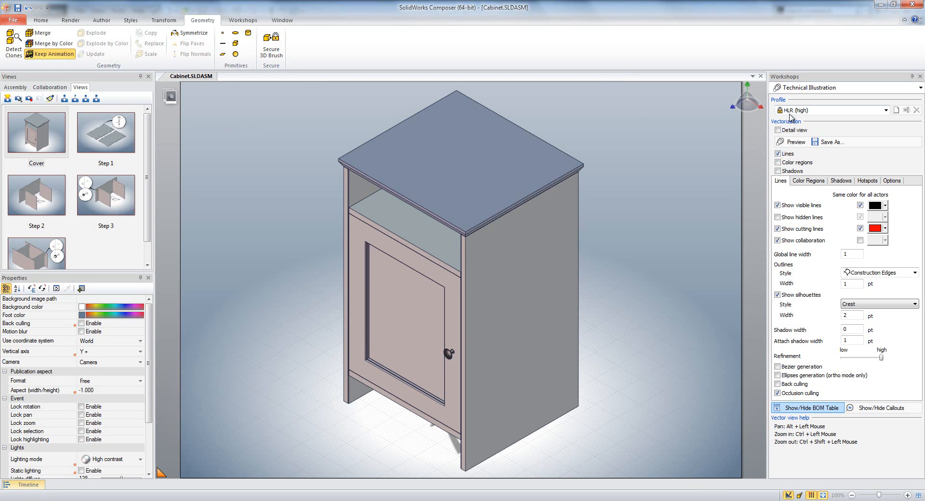
right_click(47, 138)
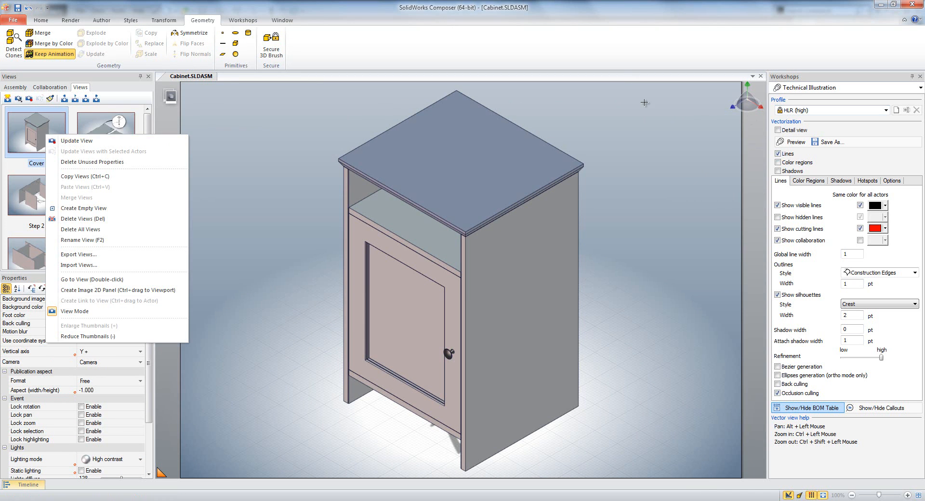
left_click(677, 155)
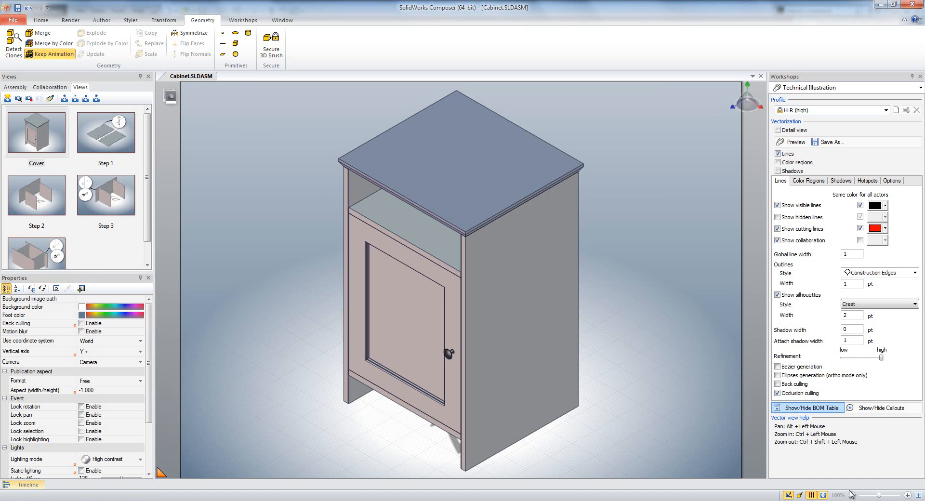
Switch the cabinet's display to perspective projection and enlarge it to fill the page height.
left_click(800, 494)
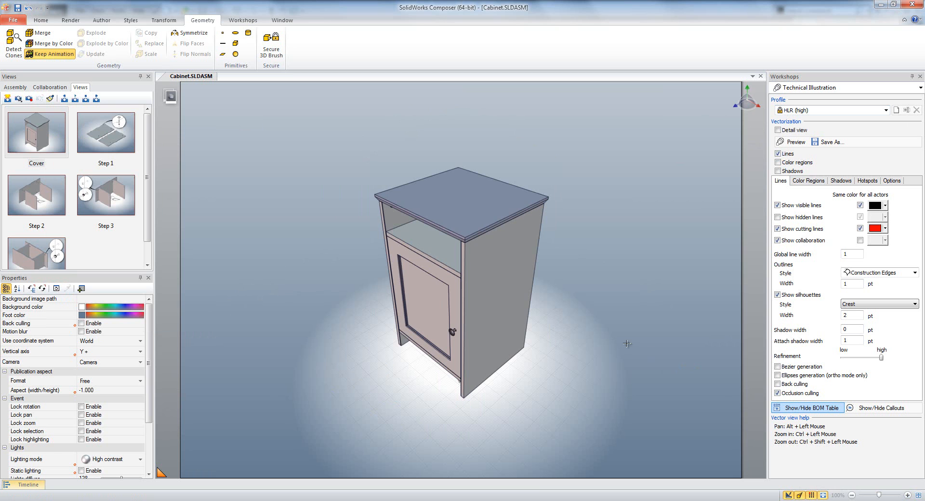
scroll(626, 343, "up", 2)
scroll(626, 343, "up", 2)
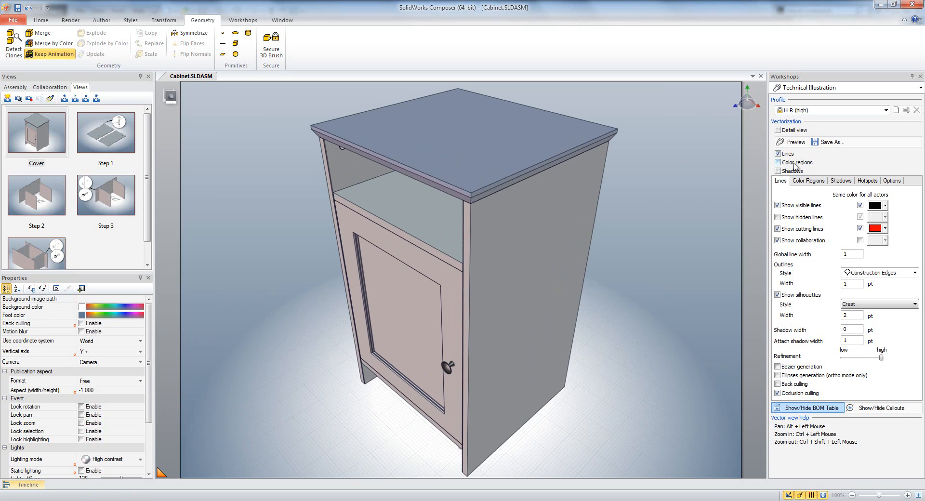
Export the vectorized cabinet as EPS to the For Webcast folder, replacing the existing Cover.eps.
left_click(824, 143)
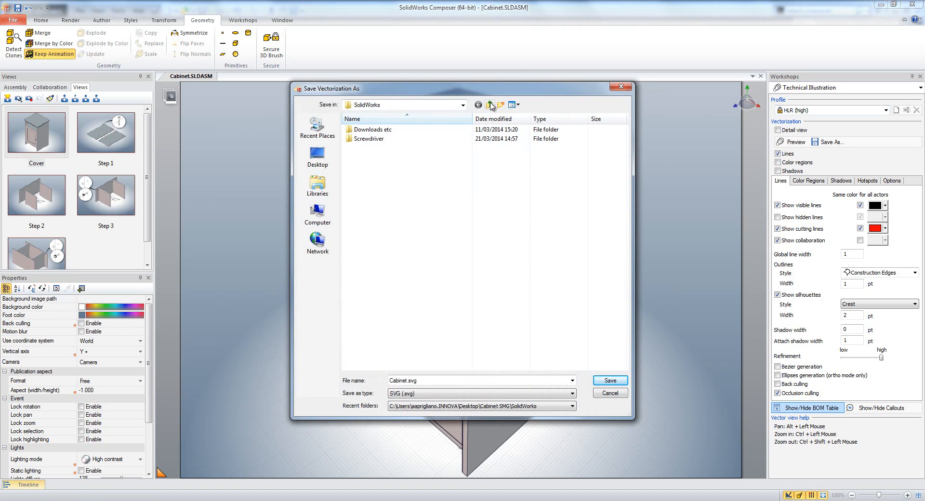
left_click(453, 393)
left_click(436, 410)
left_click(489, 104)
double_click(370, 148)
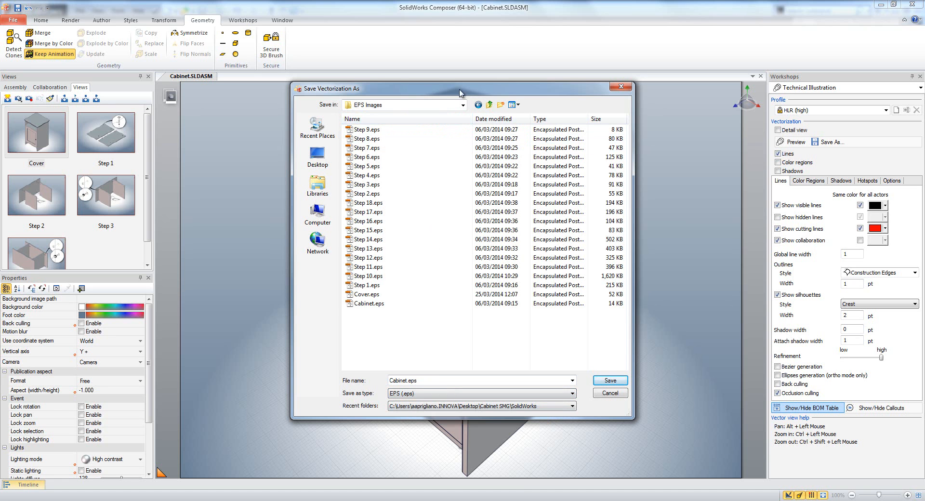
left_click(490, 105)
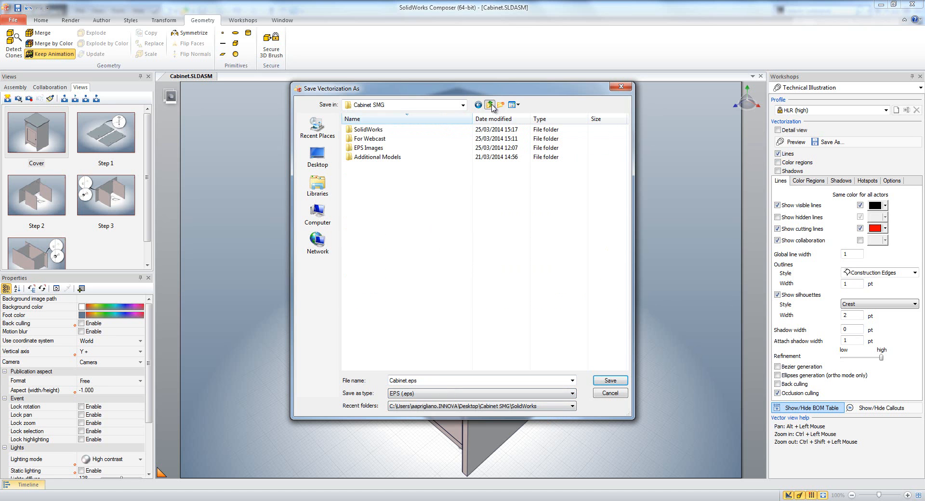
double_click(375, 141)
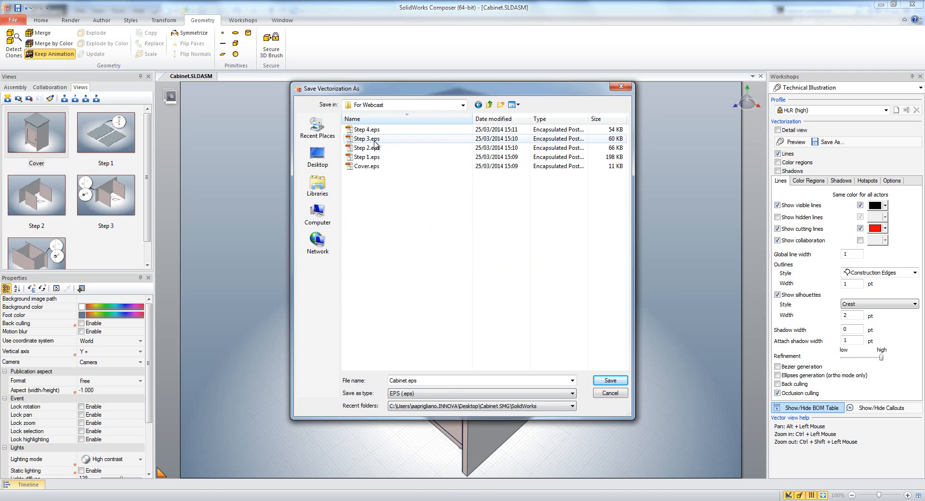
left_click(370, 165)
left_click(608, 381)
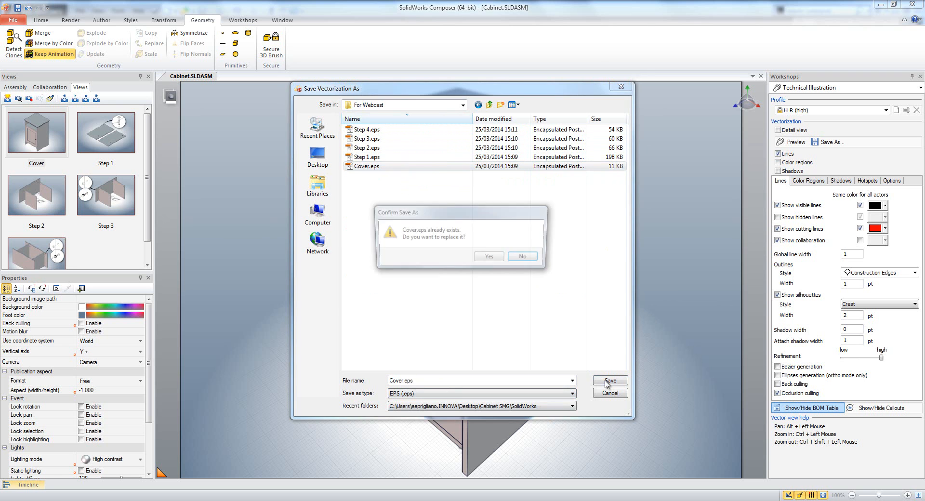
left_click(491, 259)
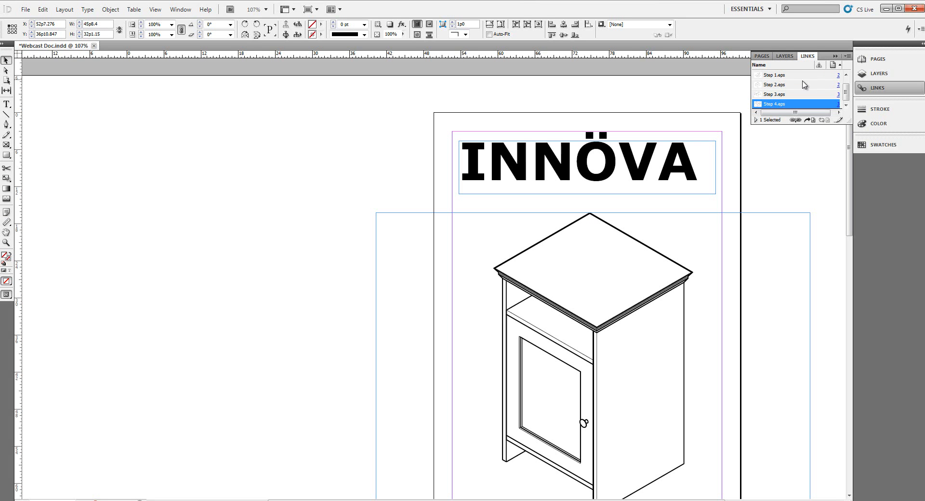
Switch to InDesign and update the modified Cover.eps link so the cover page uses the new illustration.
scroll(846, 83, "up", 1)
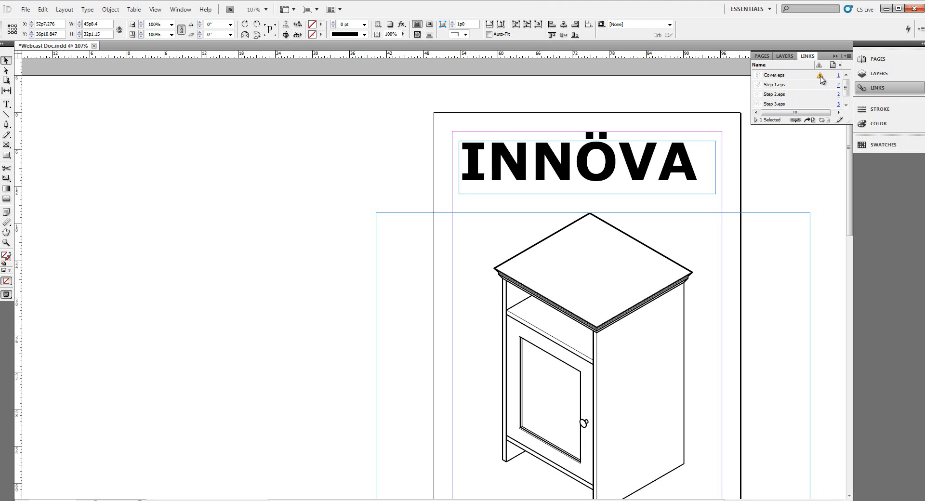
right_click(788, 79)
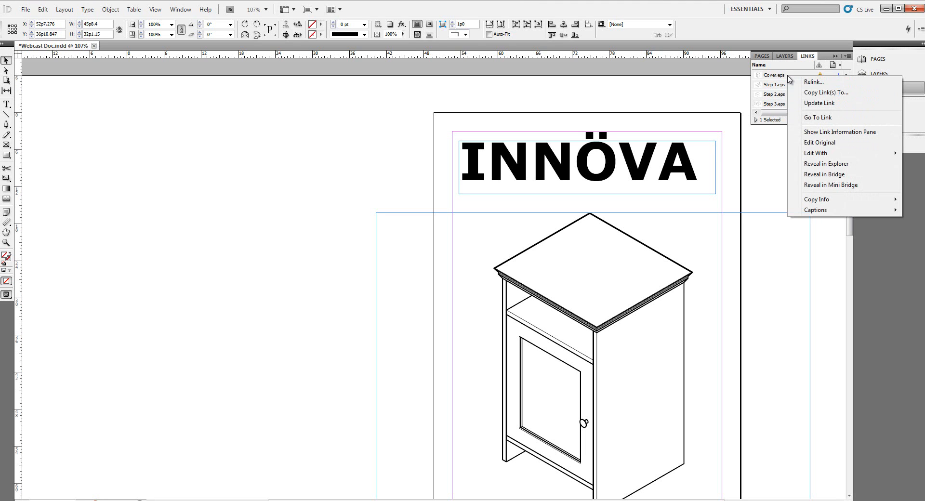
left_click(823, 103)
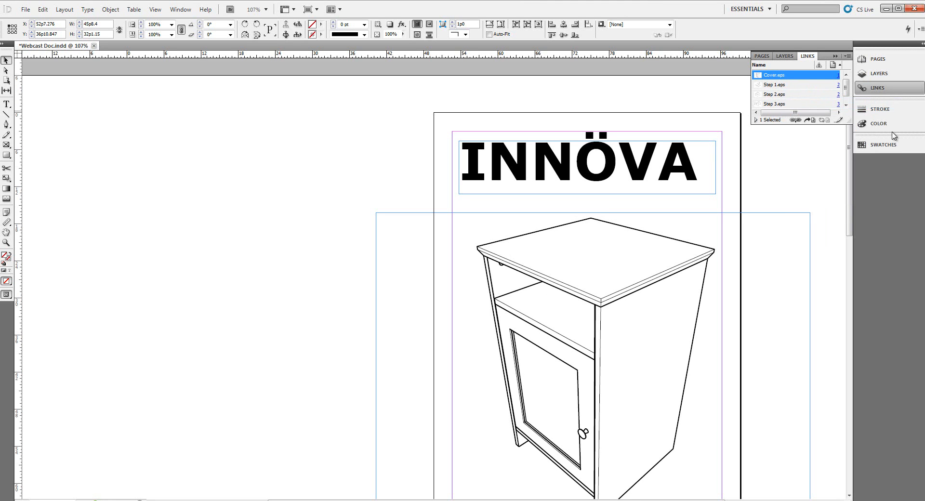